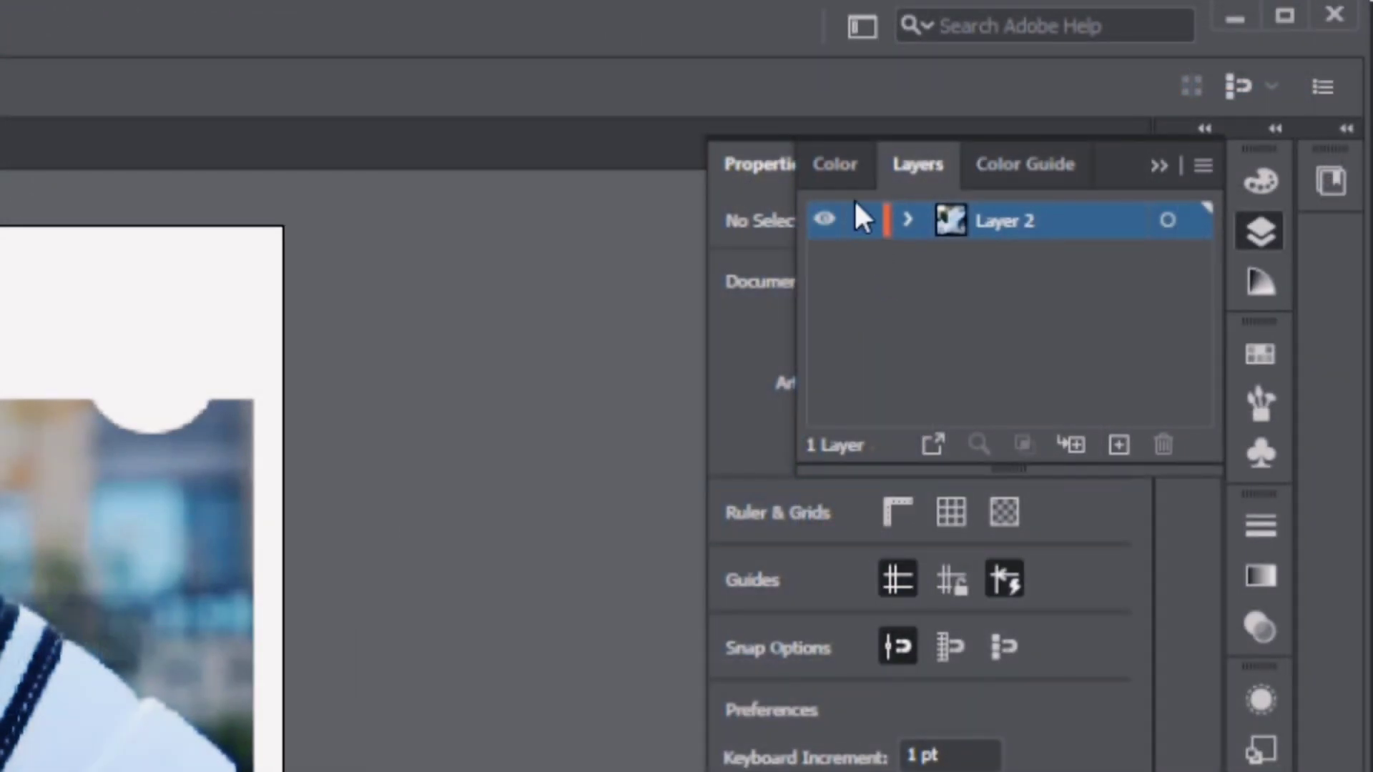
- Lock the photo layer, Layer 2, and add a new layer above it
click(1122, 443)
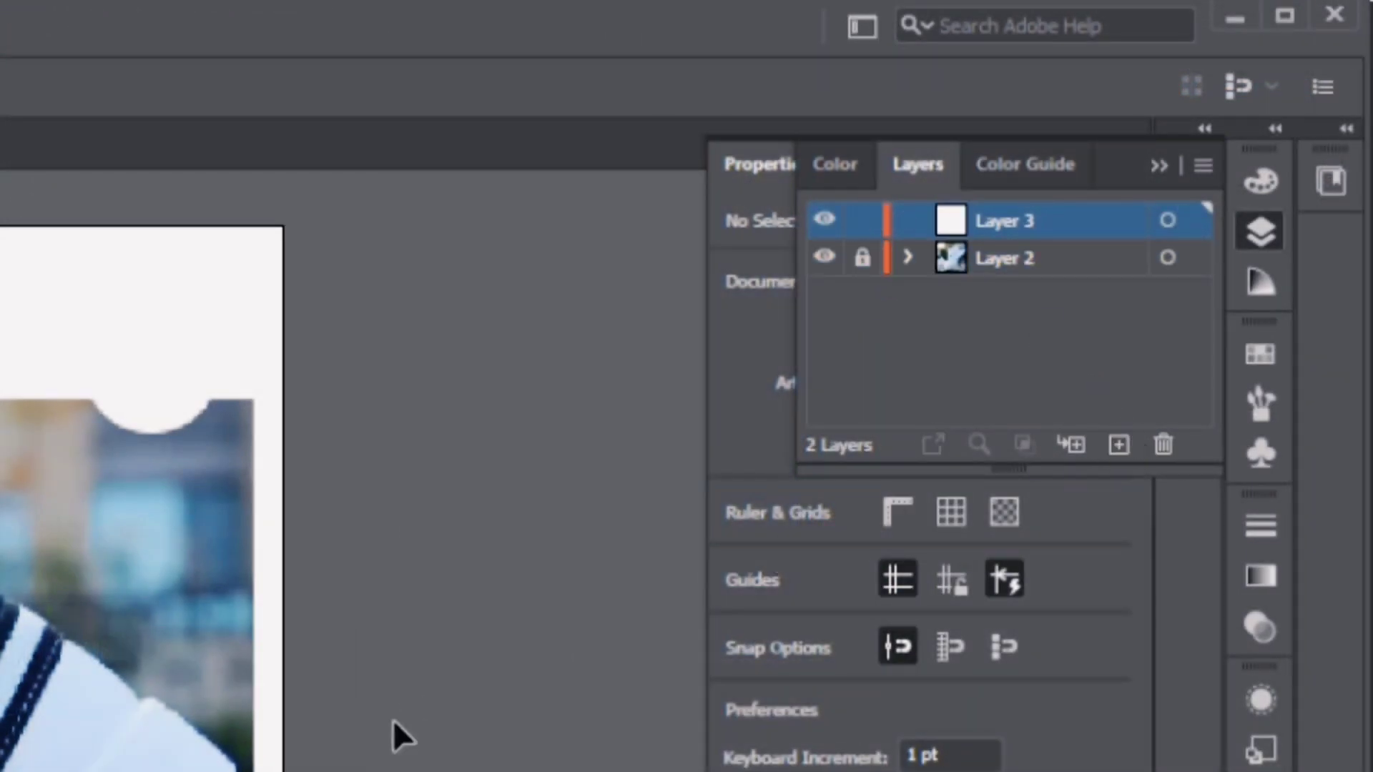
- Start the shoe outline with the Pen tool, tracing the small rounded bump where the sole meets the heel
scroll(871, 341, up, 3)
drag(902, 245, 850, 321)
scroll(858, 328, up, 1)
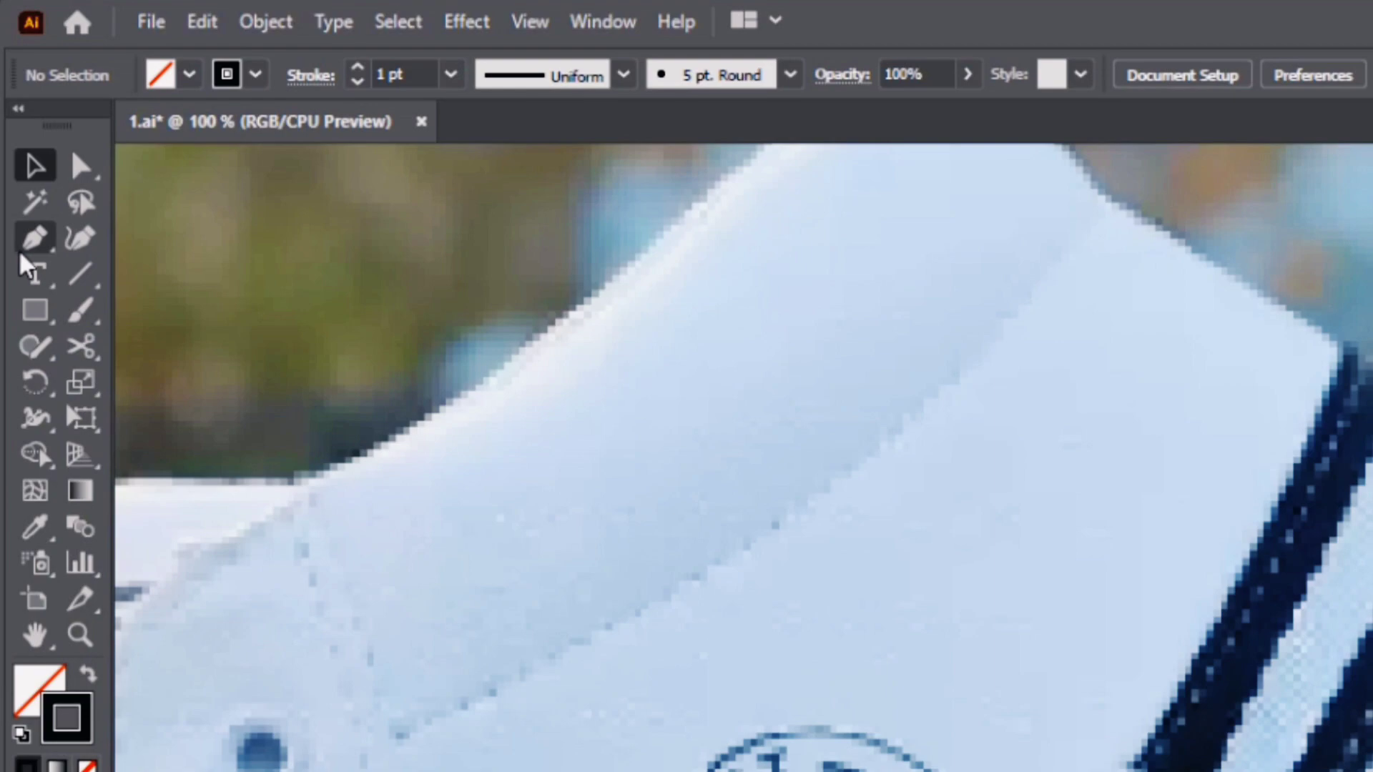
click(30, 245)
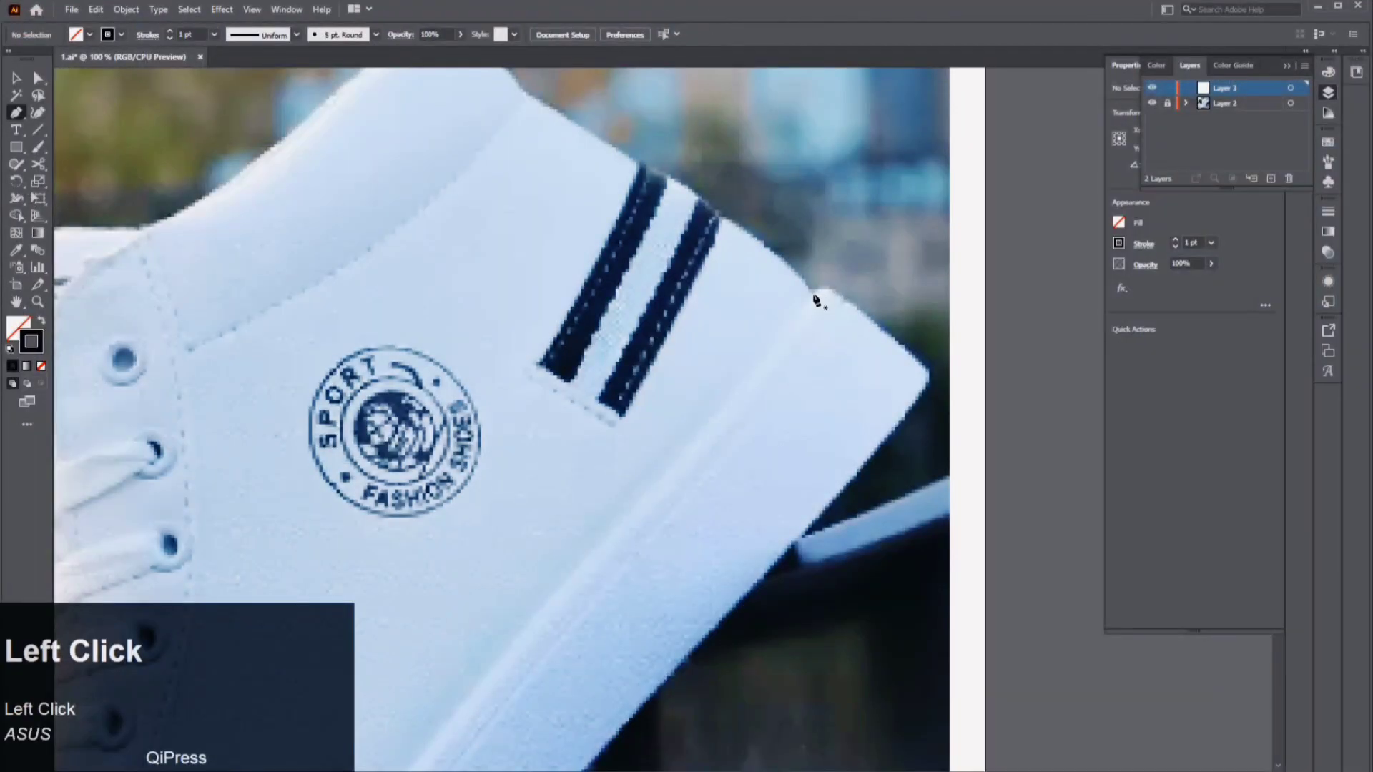
click(813, 294)
scroll(835, 298, up, 2)
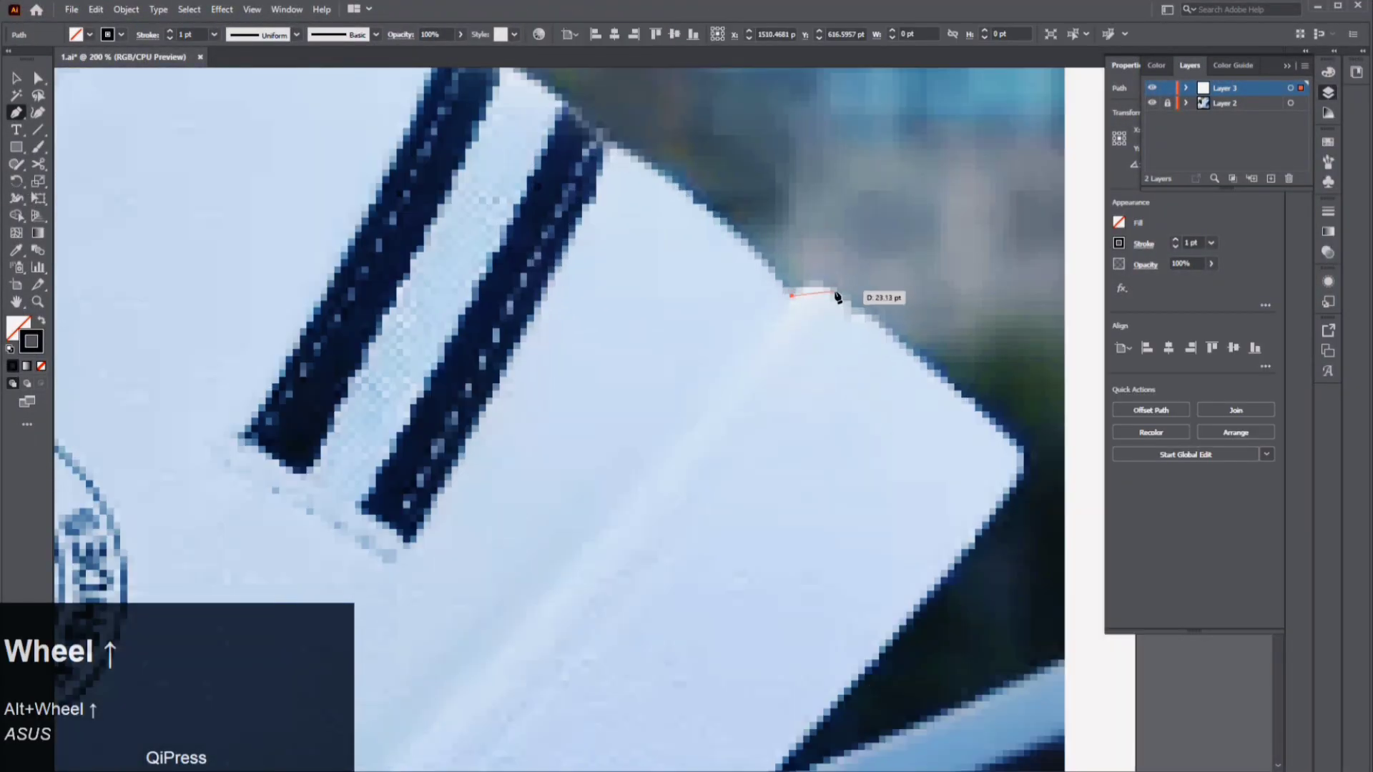
click(835, 294)
mouse_move(859, 313)
mouse_down()
mouse_move(880, 311)
mouse_move(870, 322)
mouse_up()
click(851, 306)
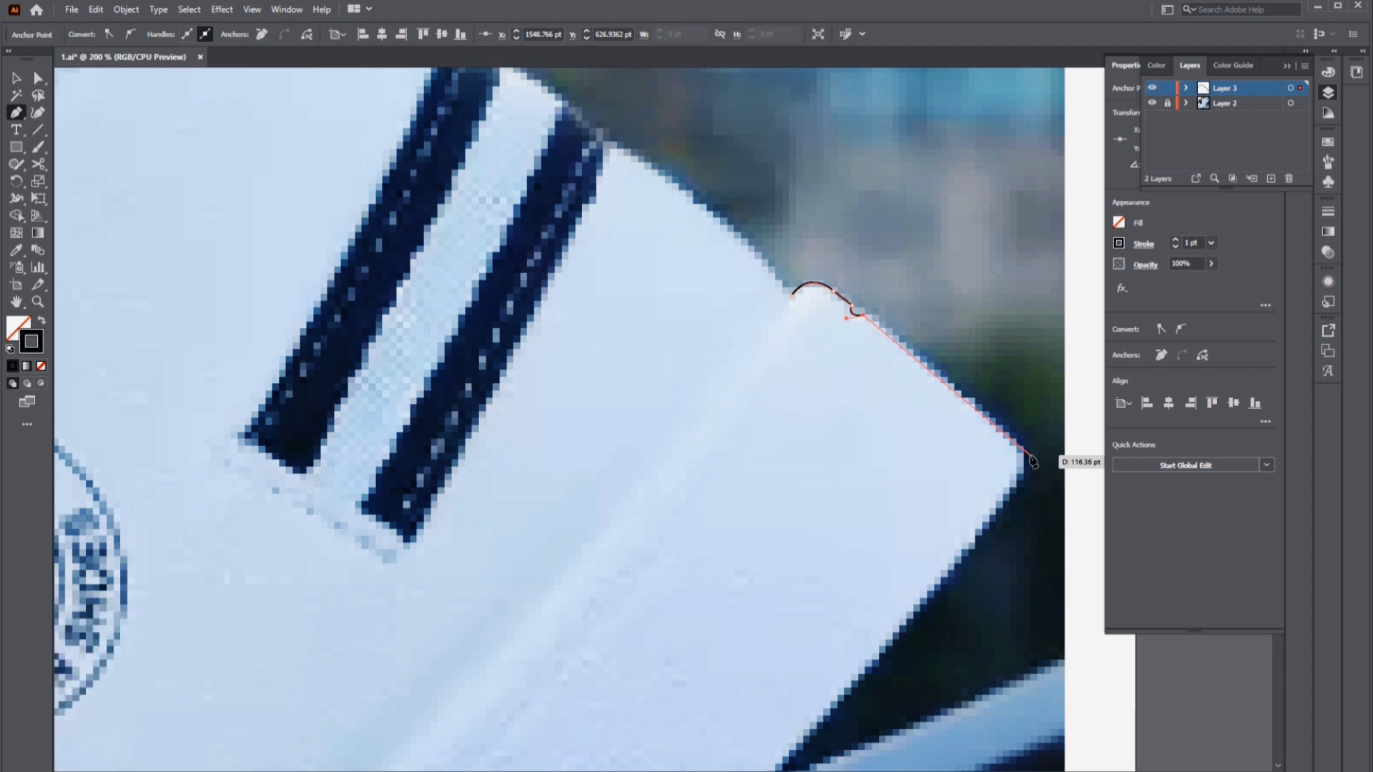
- Extend the outline around the heel corner of the sole and along the upper part of its ground edge
scroll(1031, 461, down, 2)
drag(1031, 461, 894, 278)
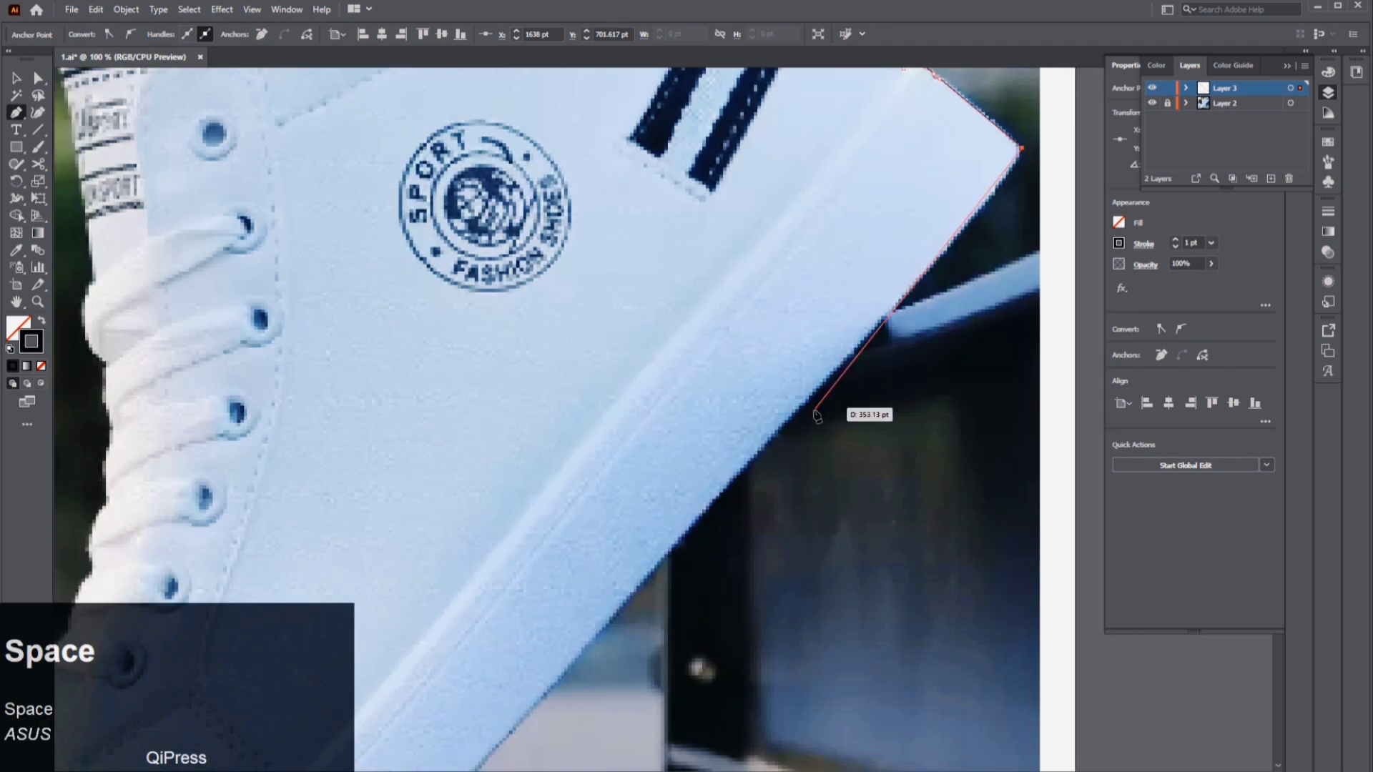
drag(799, 411, 704, 500)
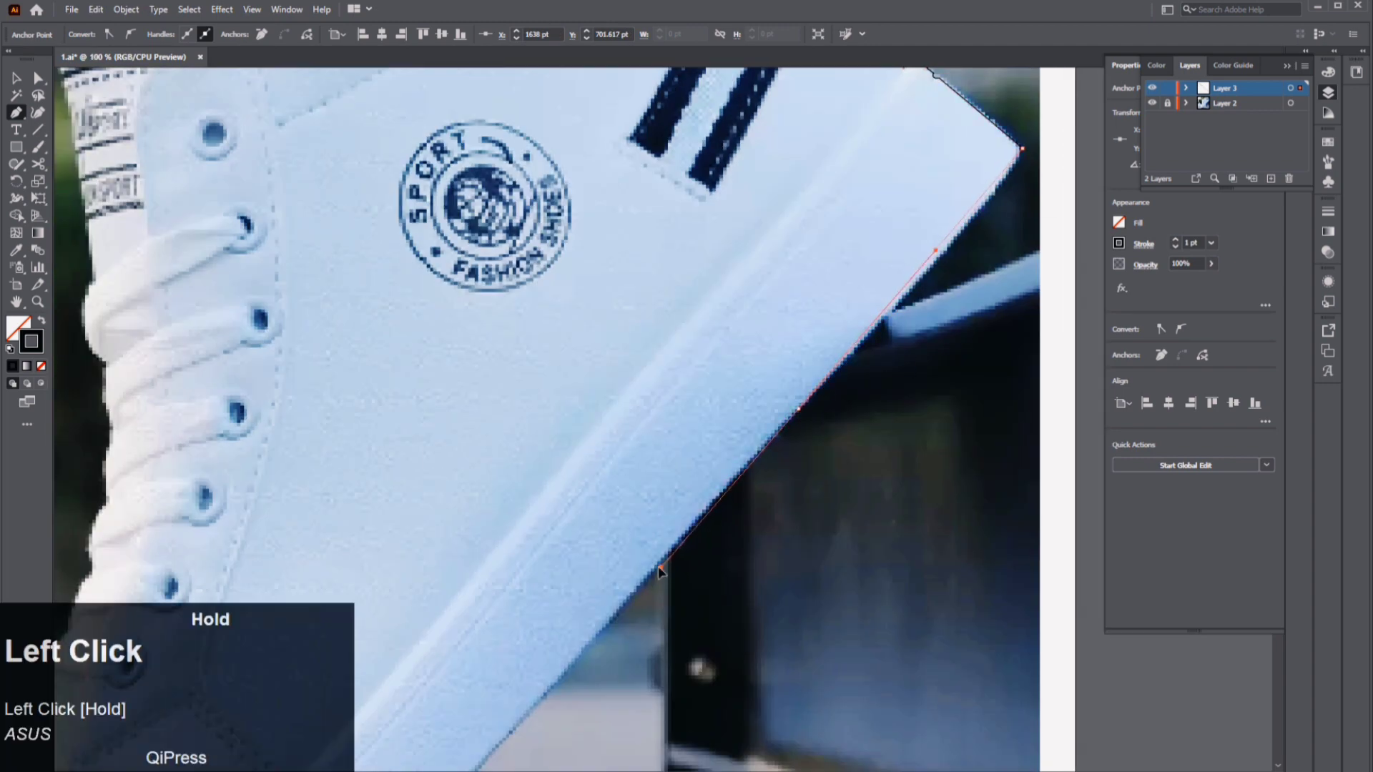
drag(643, 567, 643, 567)
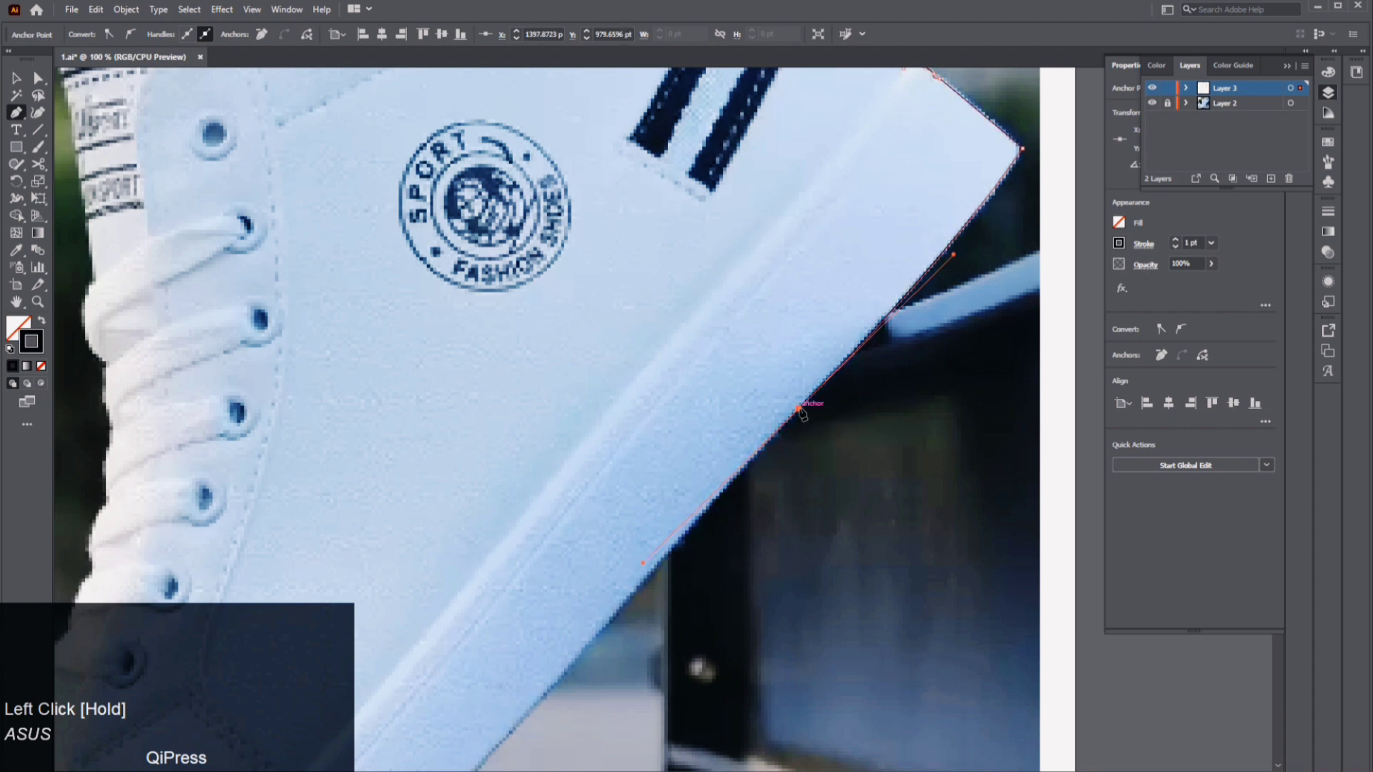
- Round the outline's corner at the heel of the sole to about 14.1 pt
key(a)
click(1022, 149)
drag(1010, 151, 1003, 153)
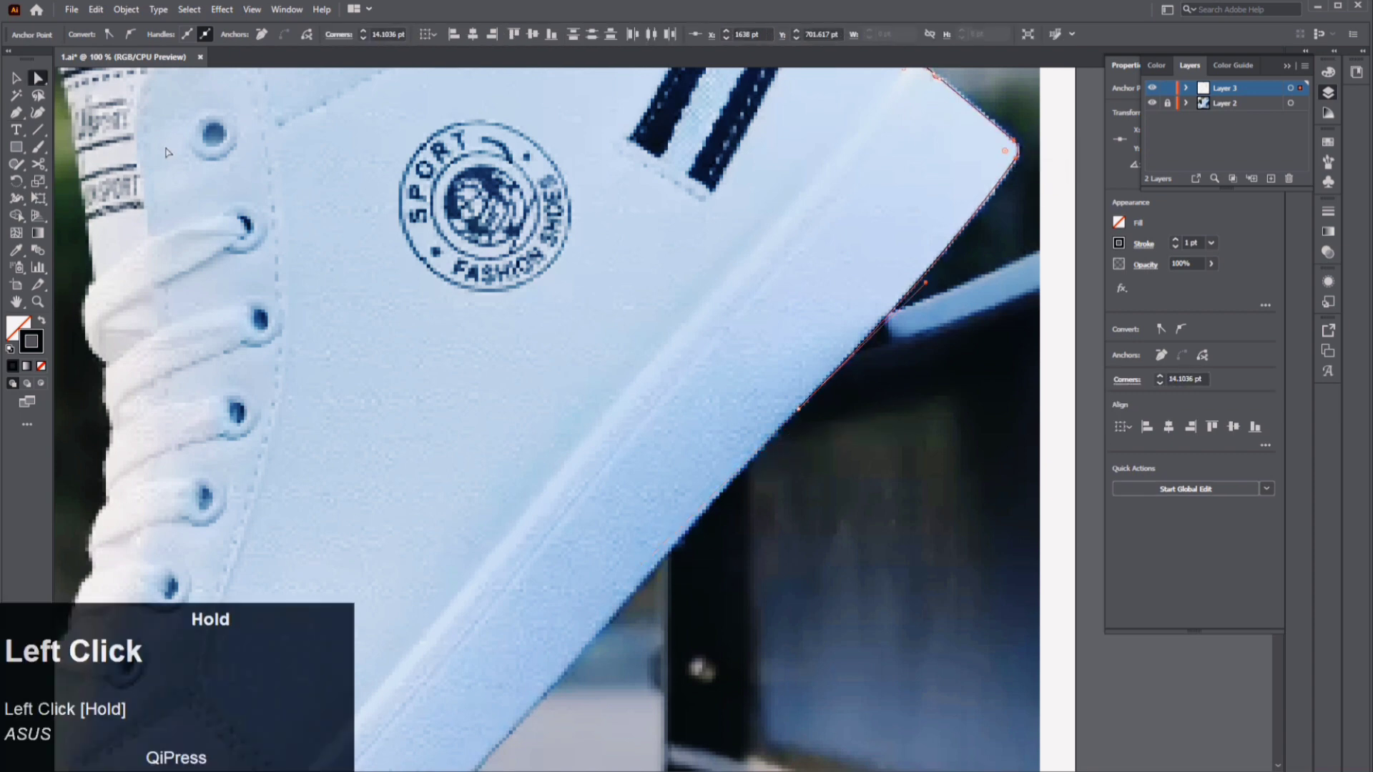
- Resume the open outline with the Pen tool and trace the sole's ground edge to near the toe
click(16, 112)
click(799, 409)
key(space)
drag(758, 545, 899, 242)
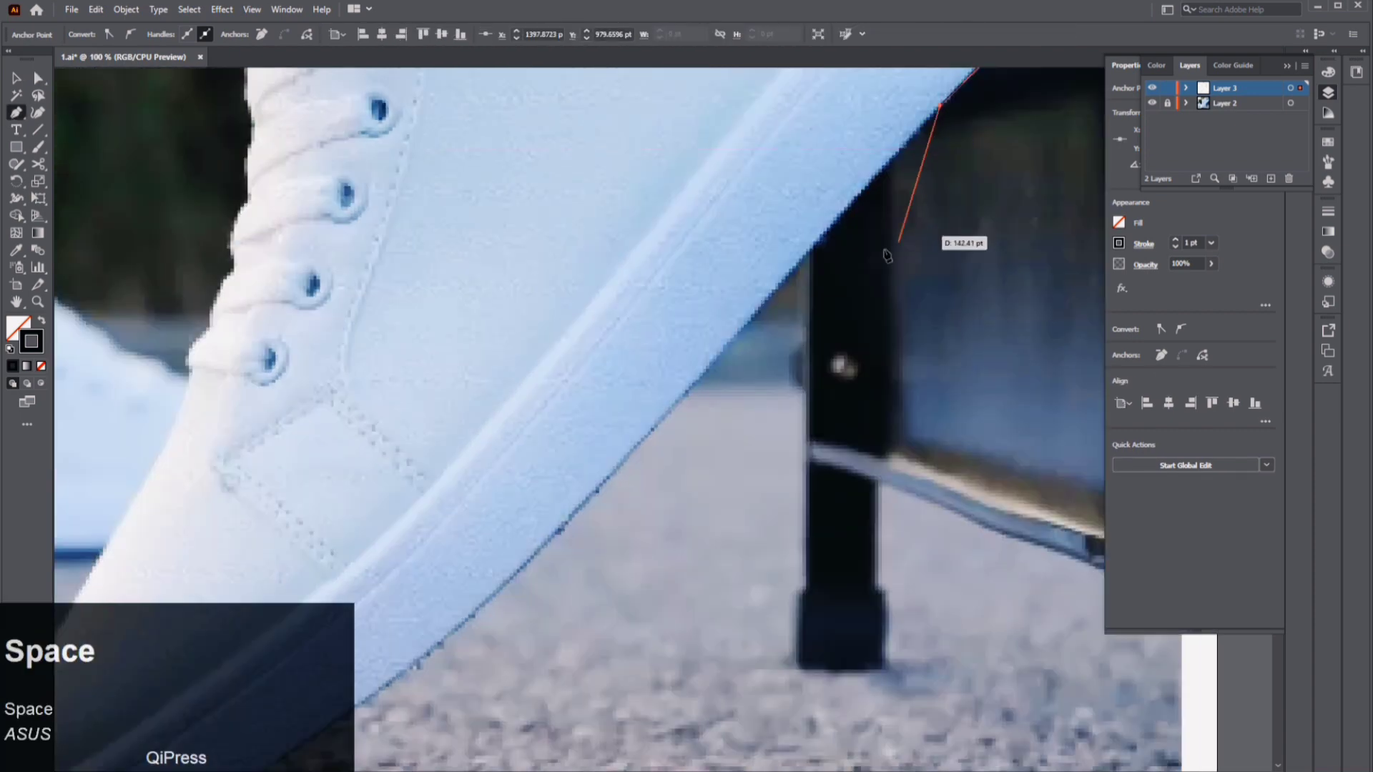
scroll(887, 255, down, 2)
click(720, 386)
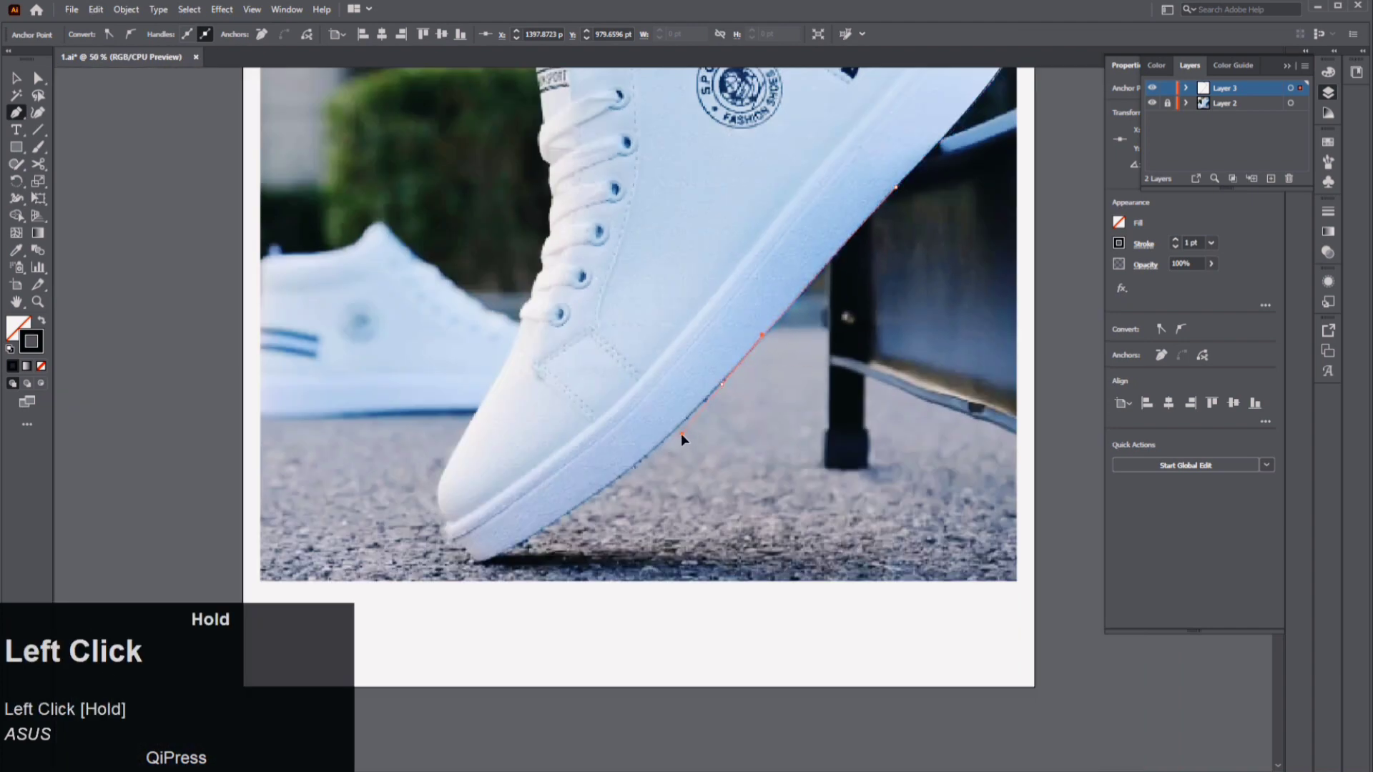
drag(509, 548, 427, 577)
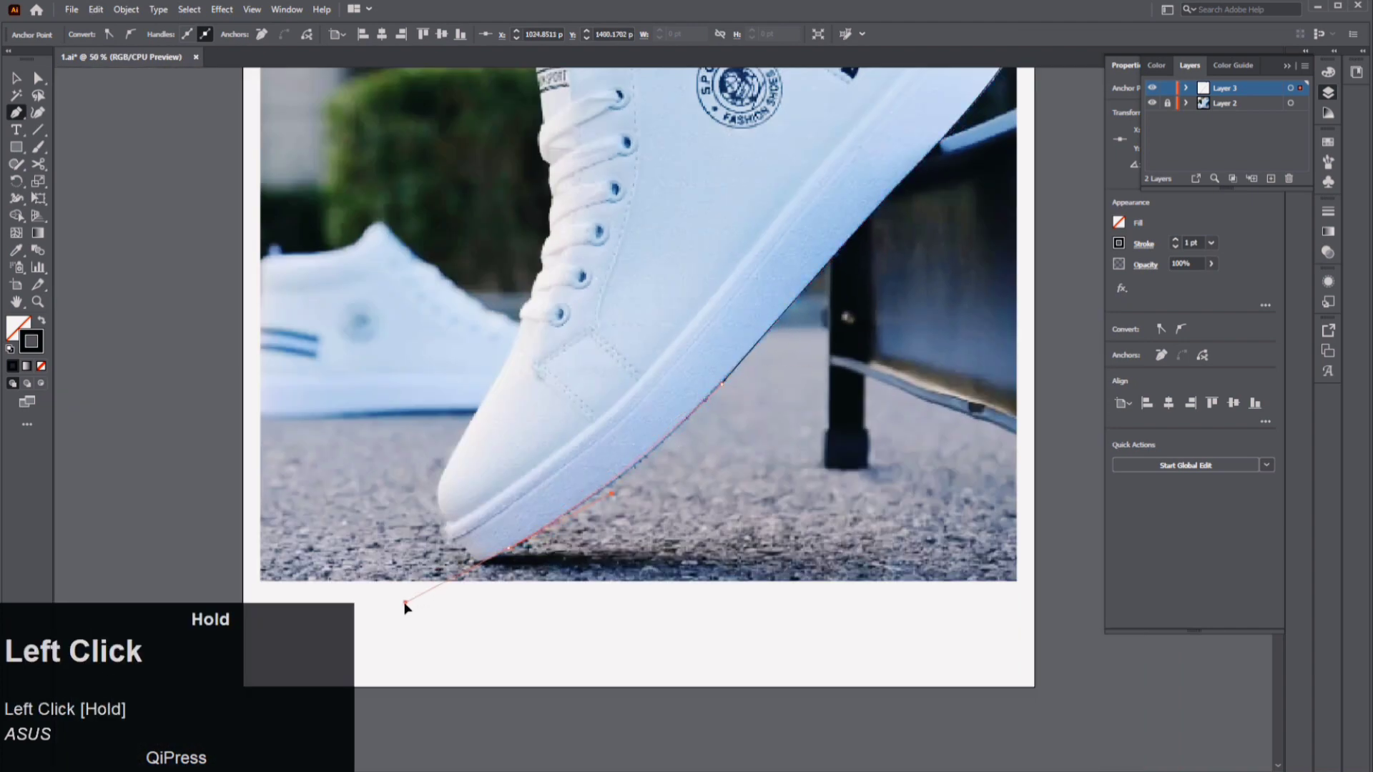
- Trace the tip of the sole, the toe rim with its groove and the front of the toe cap
scroll(526, 548, up, 2)
click(467, 561)
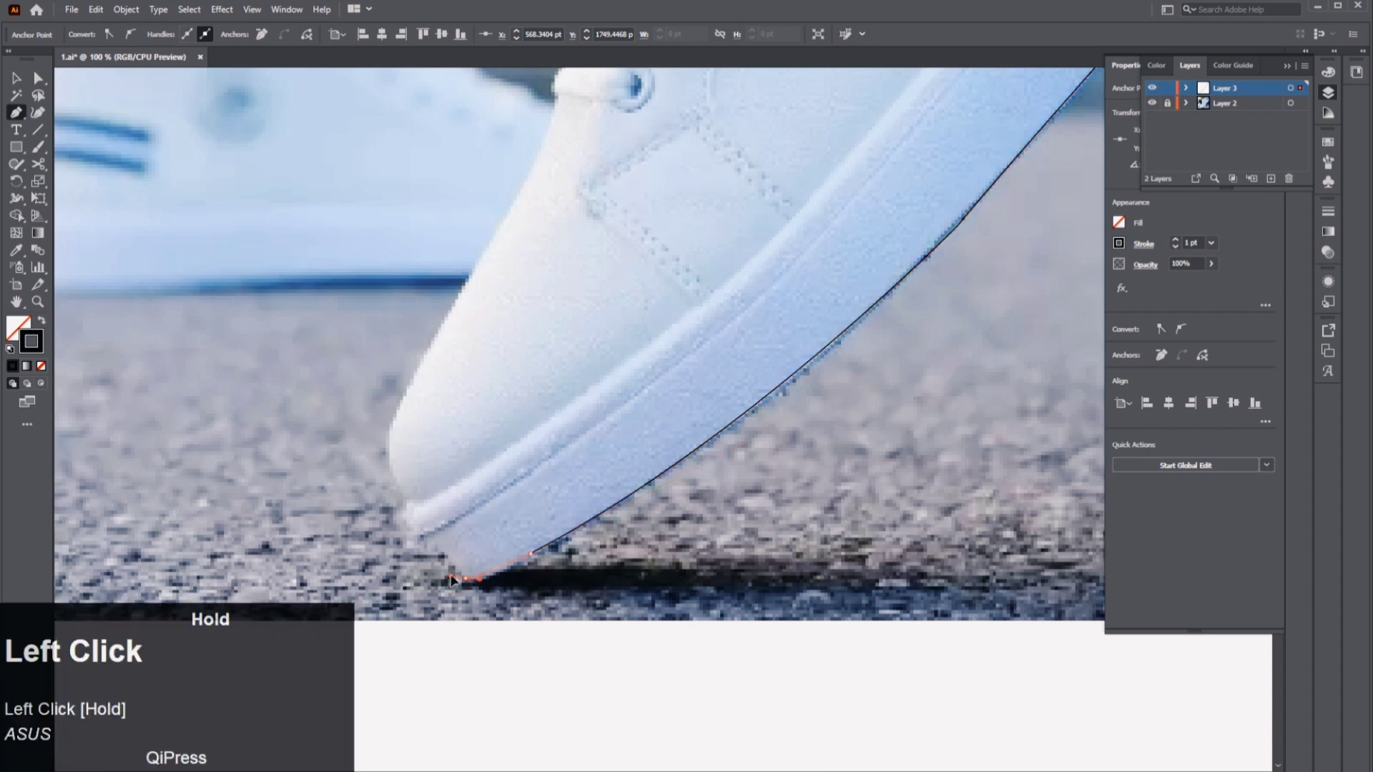
mouse_move(447, 578)
mouse_down()
mouse_move(450, 538)
mouse_move(420, 494)
mouse_move(439, 477)
mouse_up()
scroll(429, 540, up, 1)
drag(395, 367, 430, 512)
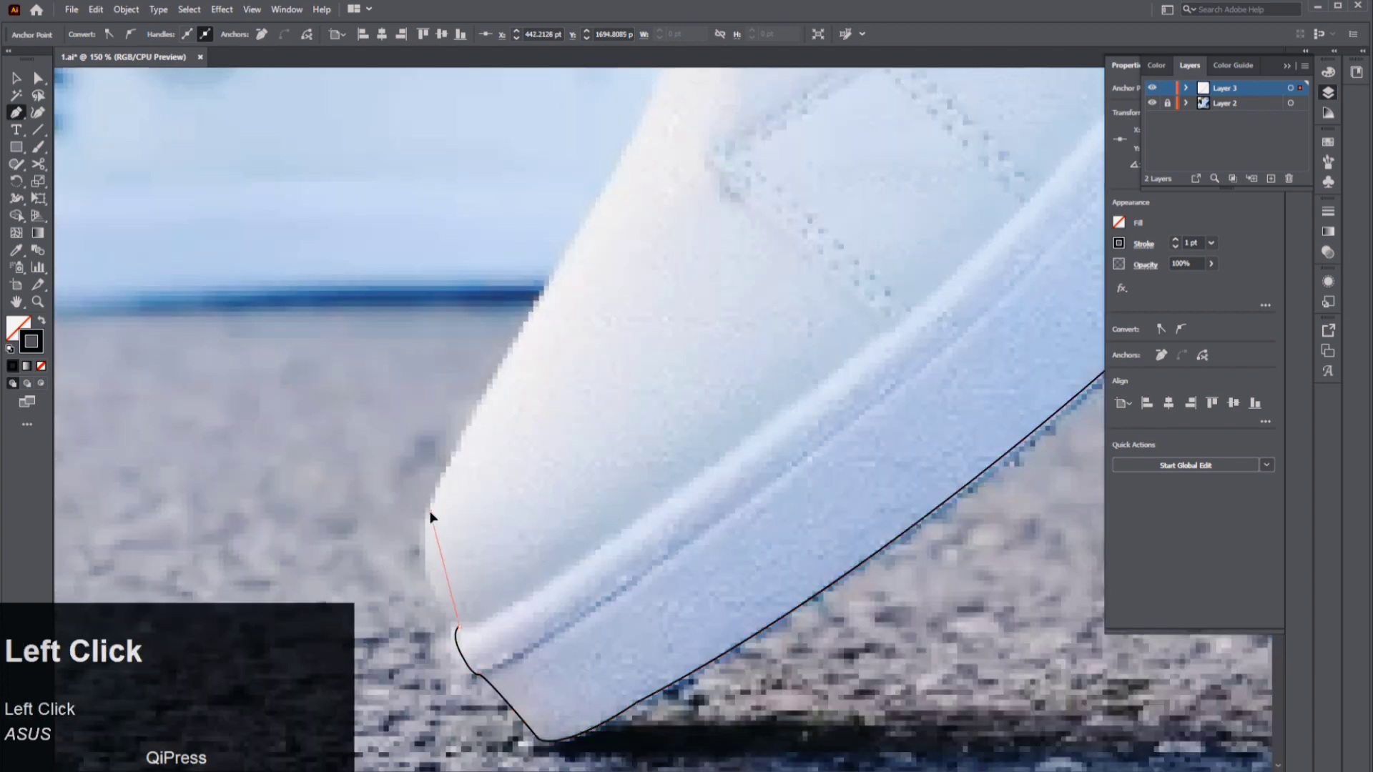
drag(452, 447, 453, 446)
- Continue the outline from the toe cap up the front of the shoe and around the lowest lace loop
scroll(505, 482, down, 2)
drag(580, 295, 556, 405)
scroll(520, 480, up, 1)
scroll(524, 506, down, 2)
drag(523, 506, 694, 572)
key(ctrl+z)
scroll(530, 570, up, 3)
click(675, 310)
click(637, 454)
drag(711, 402, 649, 609)
click(711, 402)
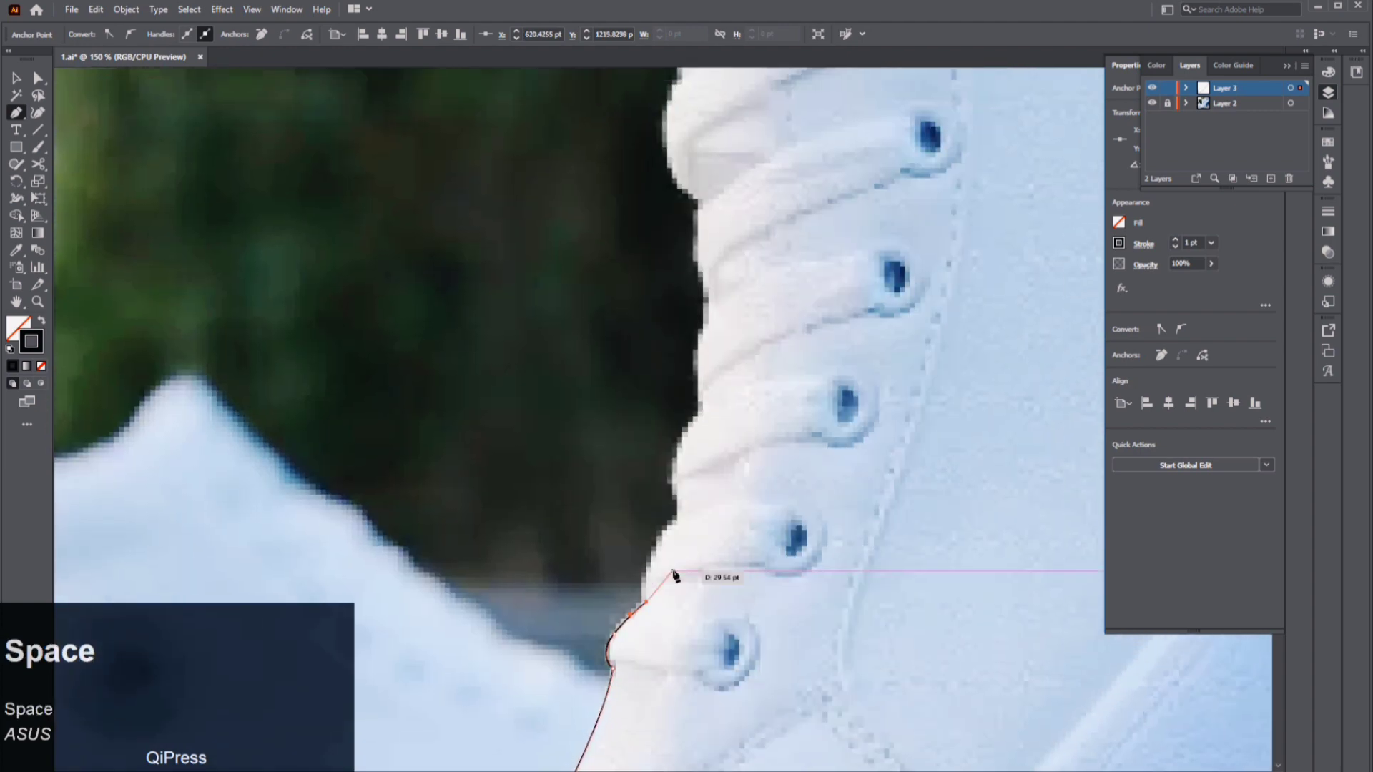
- Trace the outline around the remaining lace loops up to the base of the tongue
drag(677, 518, 702, 458)
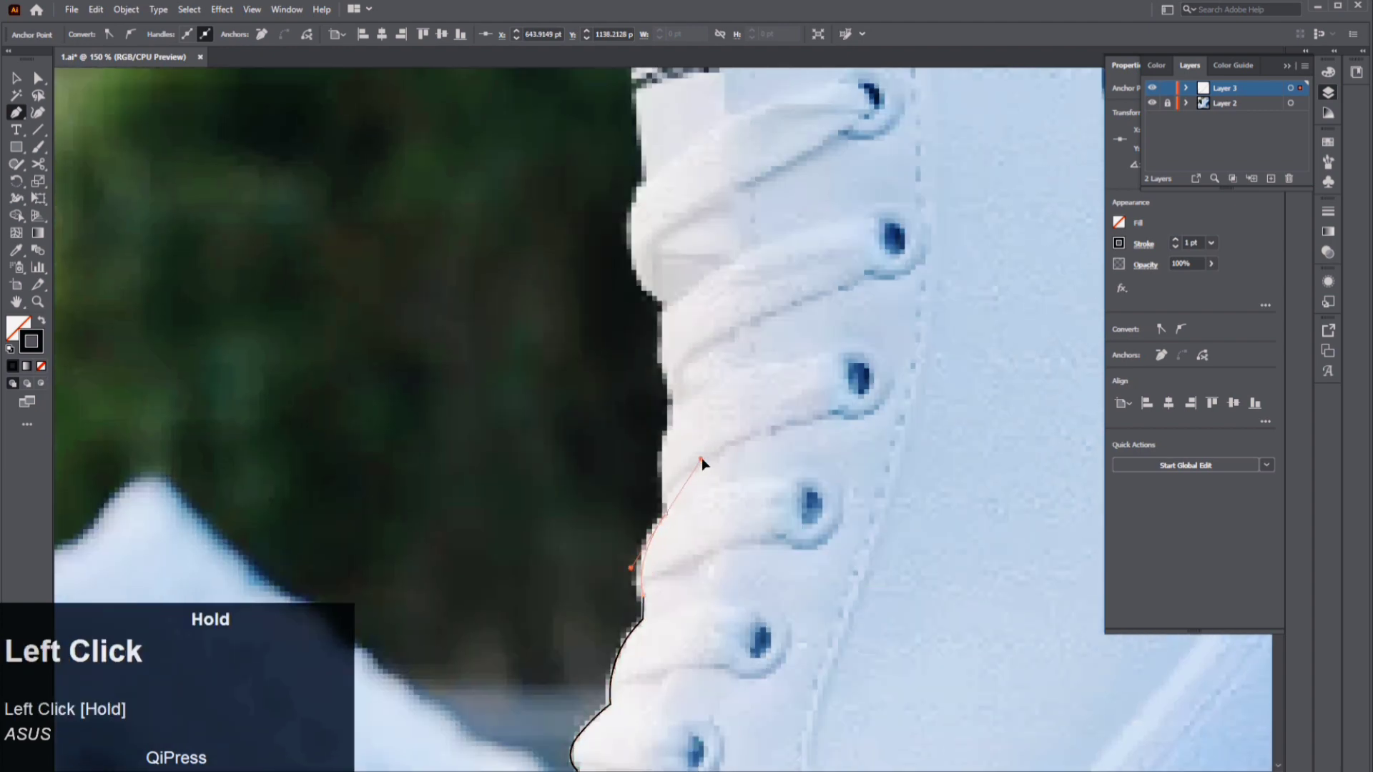
drag(664, 500, 625, 635)
click(645, 489)
drag(619, 550, 641, 445)
click(602, 533)
drag(600, 501, 609, 660)
- Trace the front and top edges of the tongue up to where it meets the collar
drag(559, 385, 540, 293)
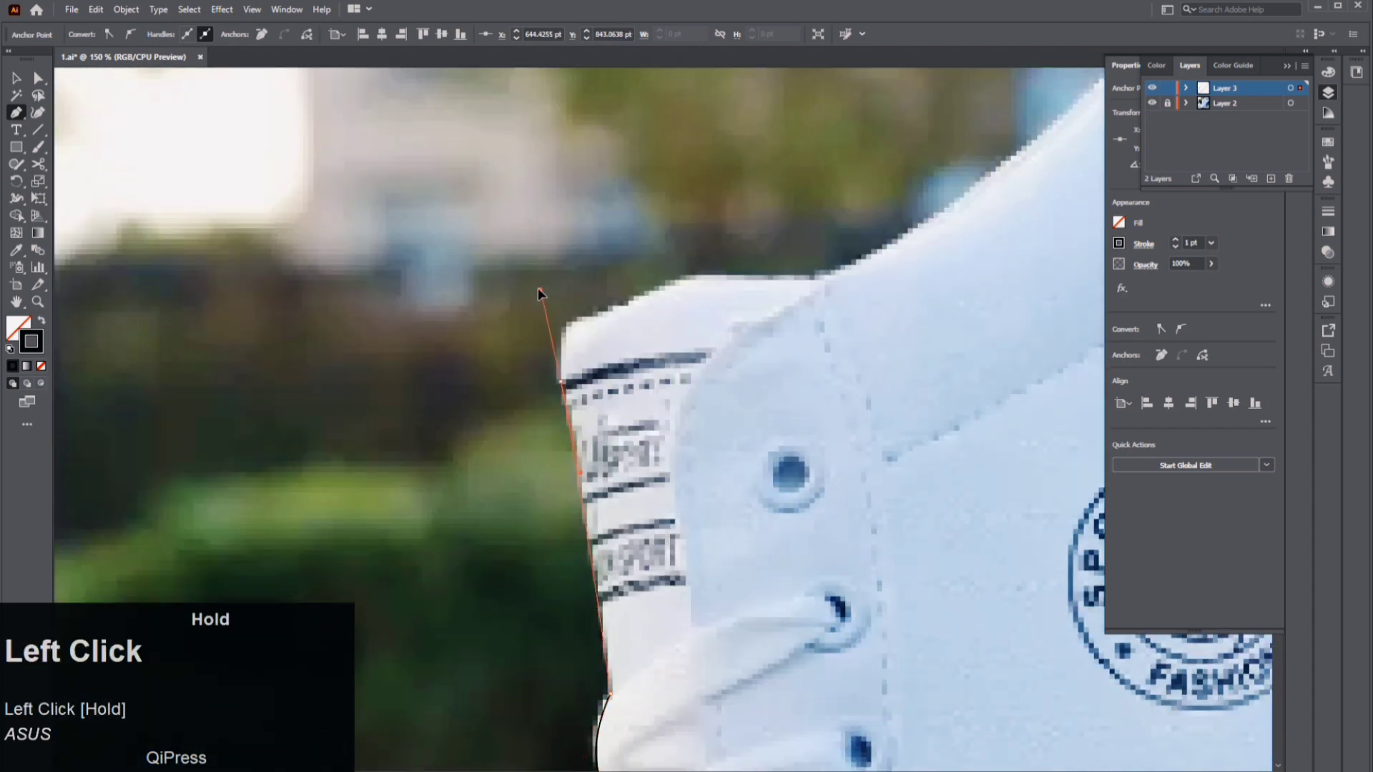
click(561, 383)
click(564, 327)
drag(686, 277, 521, 450)
click(519, 448)
click(663, 448)
- Trace the collar edge up to its peak and around the base of the pull loop
drag(772, 424, 565, 516)
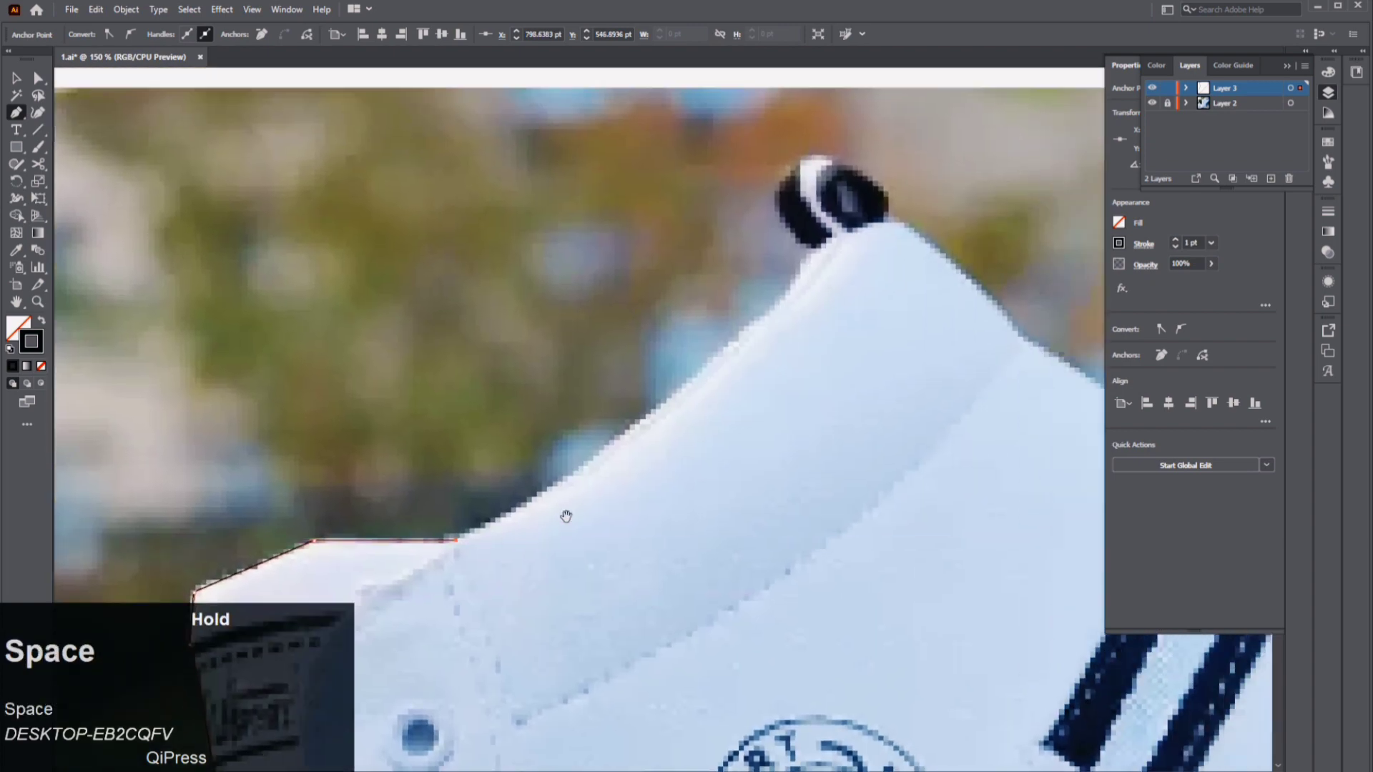
drag(636, 411, 936, 172)
click(782, 293)
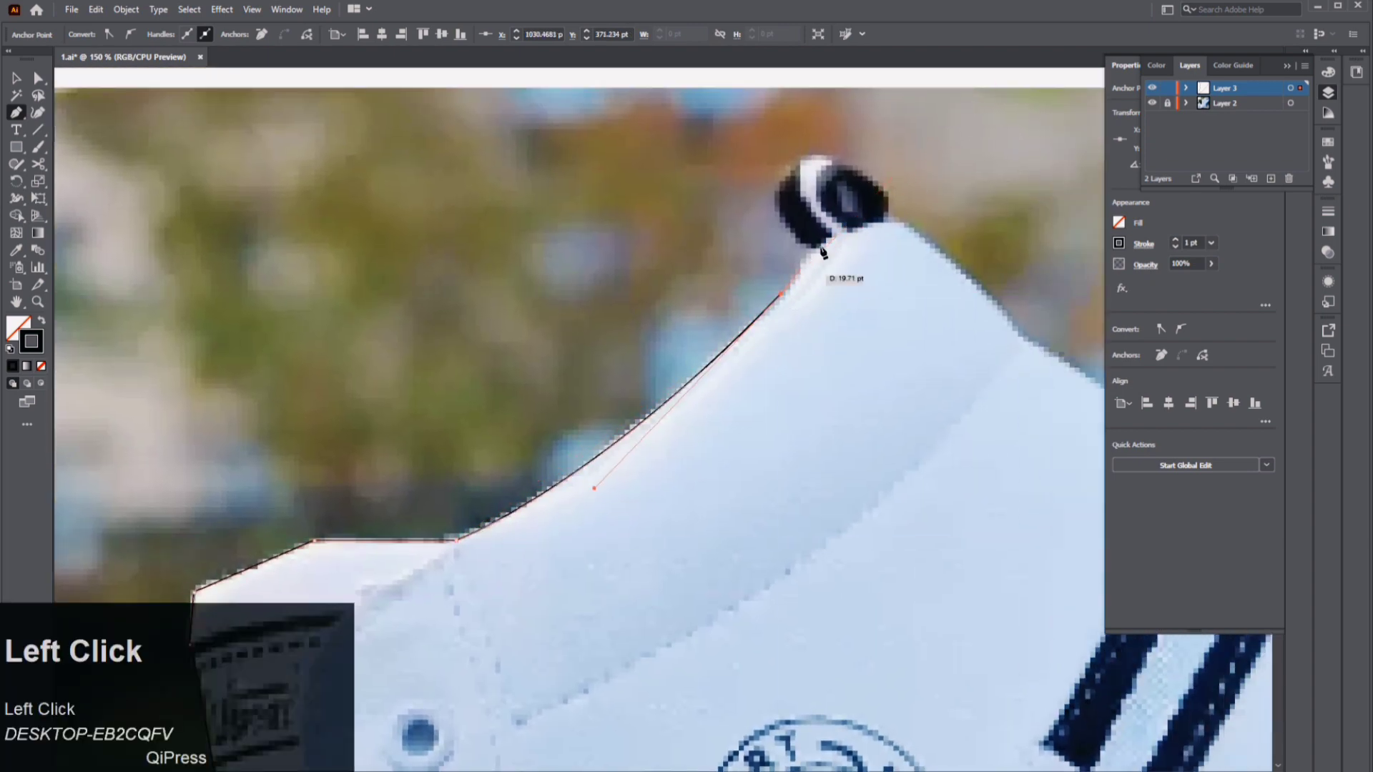
drag(816, 250, 832, 225)
click(817, 250)
drag(928, 249, 745, 324)
drag(735, 306, 785, 329)
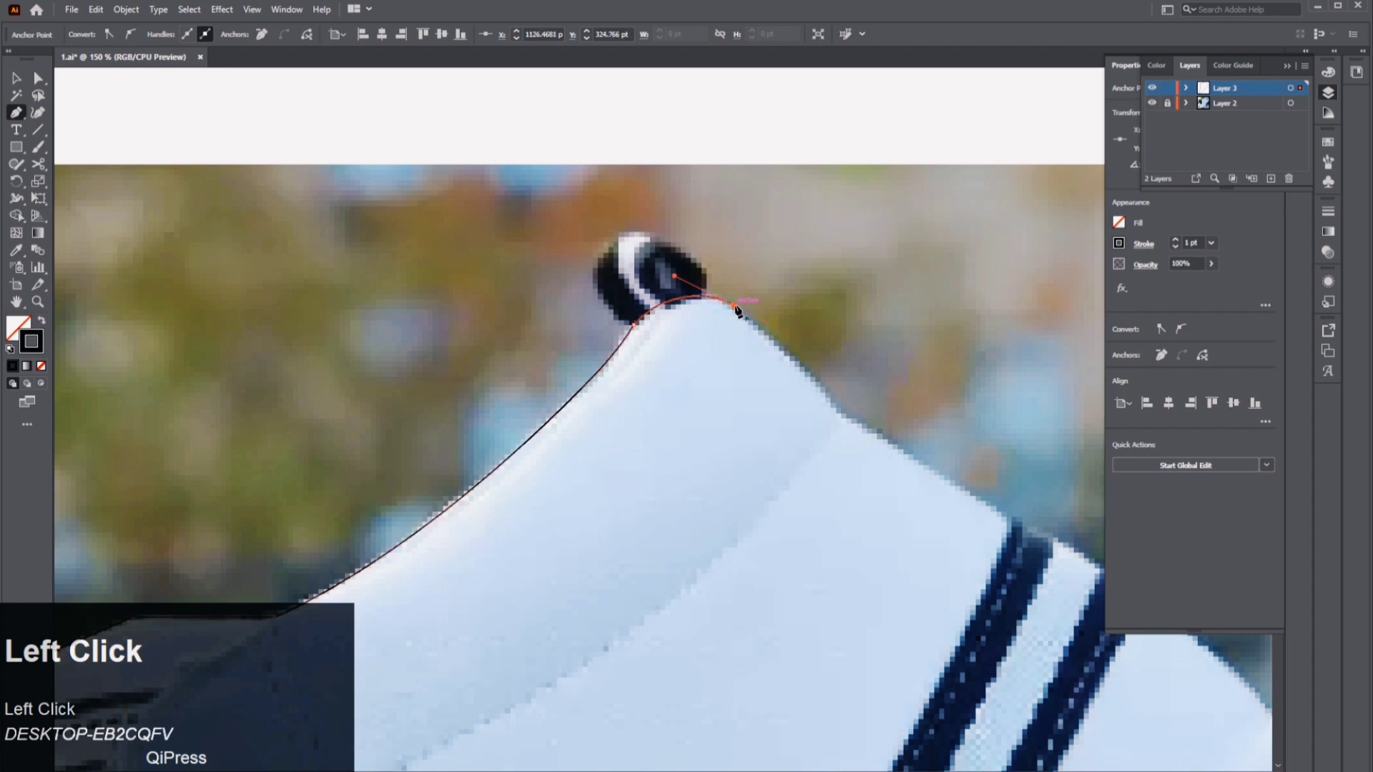
- Trace the back of the shoe past both stripes and close the outline at its starting anchor on the heel
click(845, 419)
drag(851, 418, 620, 346)
drag(782, 451, 835, 489)
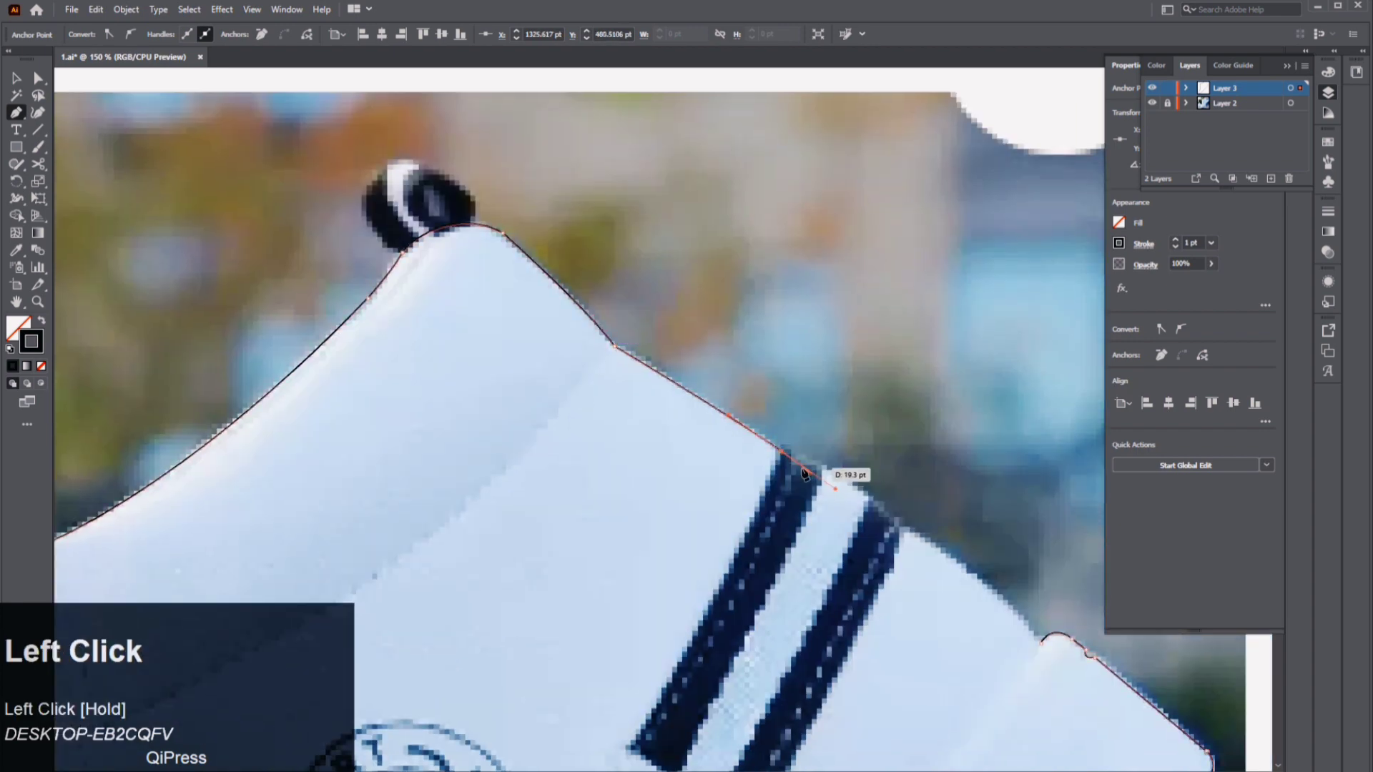
drag(904, 517, 812, 482)
drag(917, 576, 932, 599)
- Adjust the outline's anchor at the collar peak to smooth the curve there
key(a)
click(380, 169)
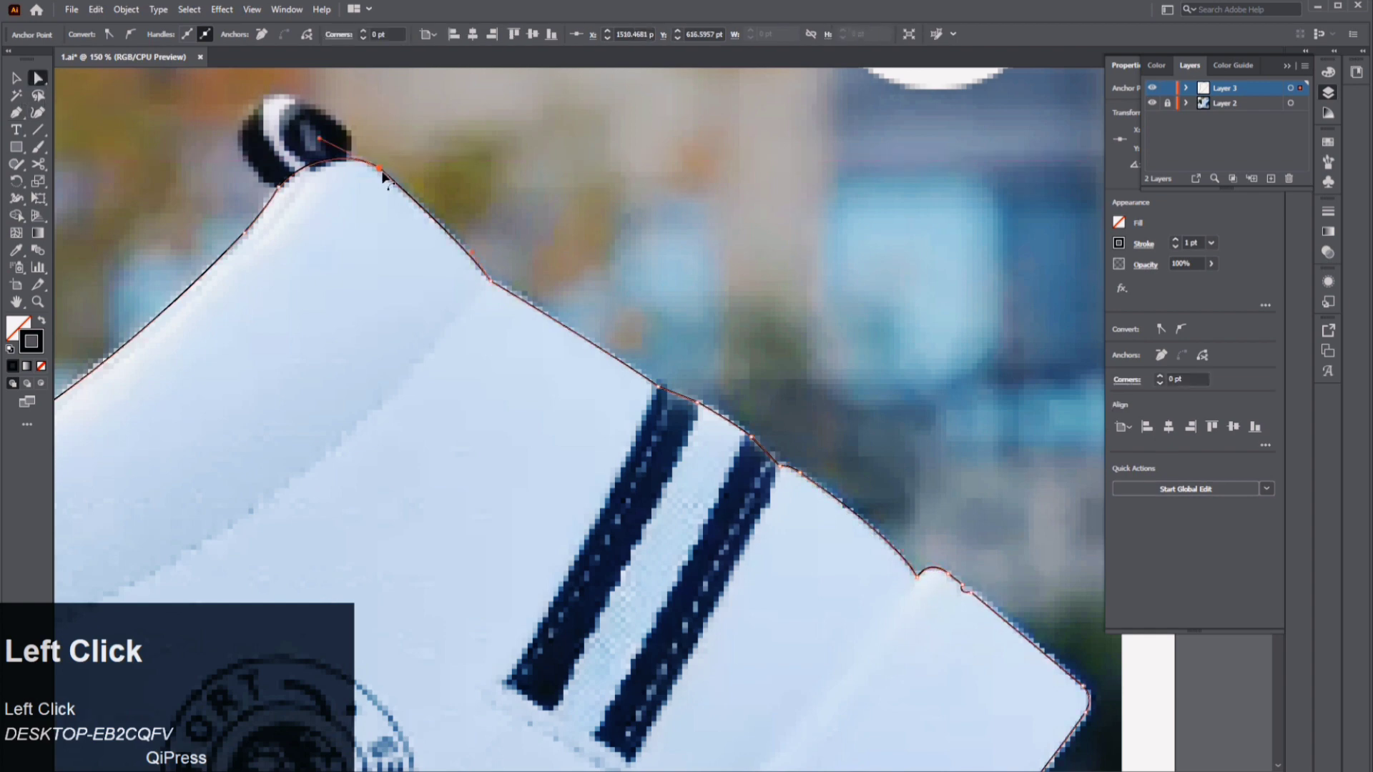
drag(373, 185, 354, 253)
- Round the outline's corners at the tongue and collar junction and along the top of the tongue
drag(294, 313, 854, 158)
click(481, 323)
drag(486, 317, 475, 296)
click(336, 325)
drag(341, 337, 235, 382)
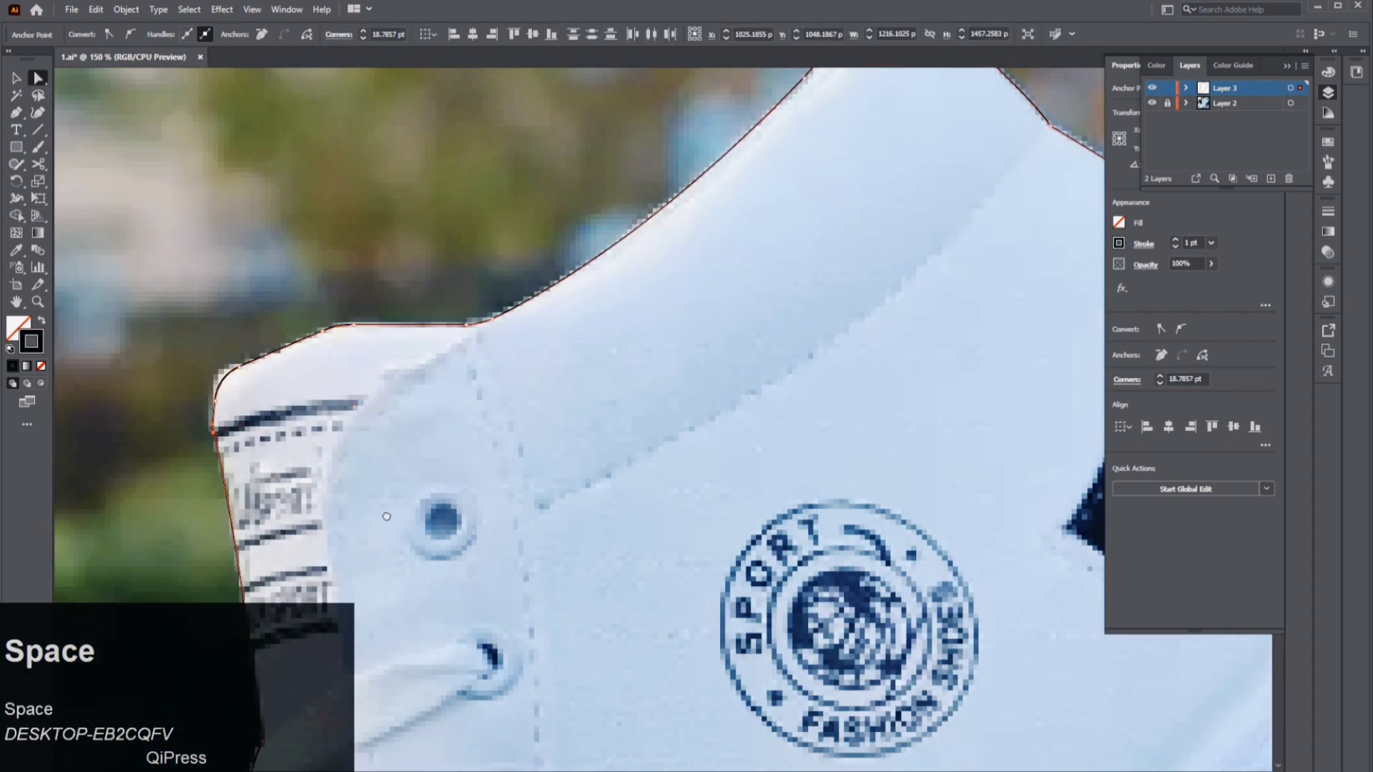
- Nudge the outline's anchor at the groove below the toe rim slightly upward
drag(429, 715, 521, 191)
drag(536, 643, 593, 15)
click(179, 401)
key(Up)
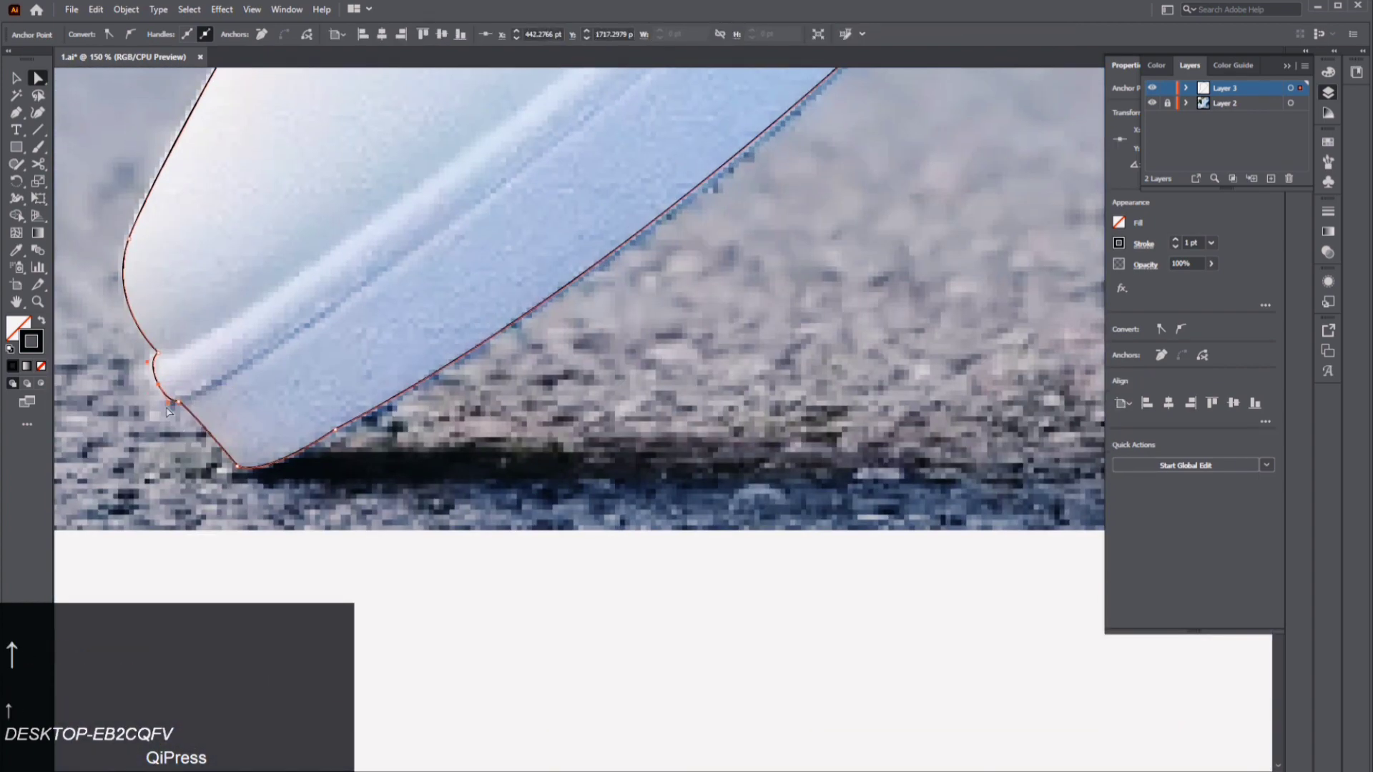
- Smooth the outline's anchors along the sole's ground edge near the toe and at the middle
click(310, 448)
click(334, 431)
drag(349, 448, 543, 608)
click(782, 275)
drag(783, 275, 429, 540)
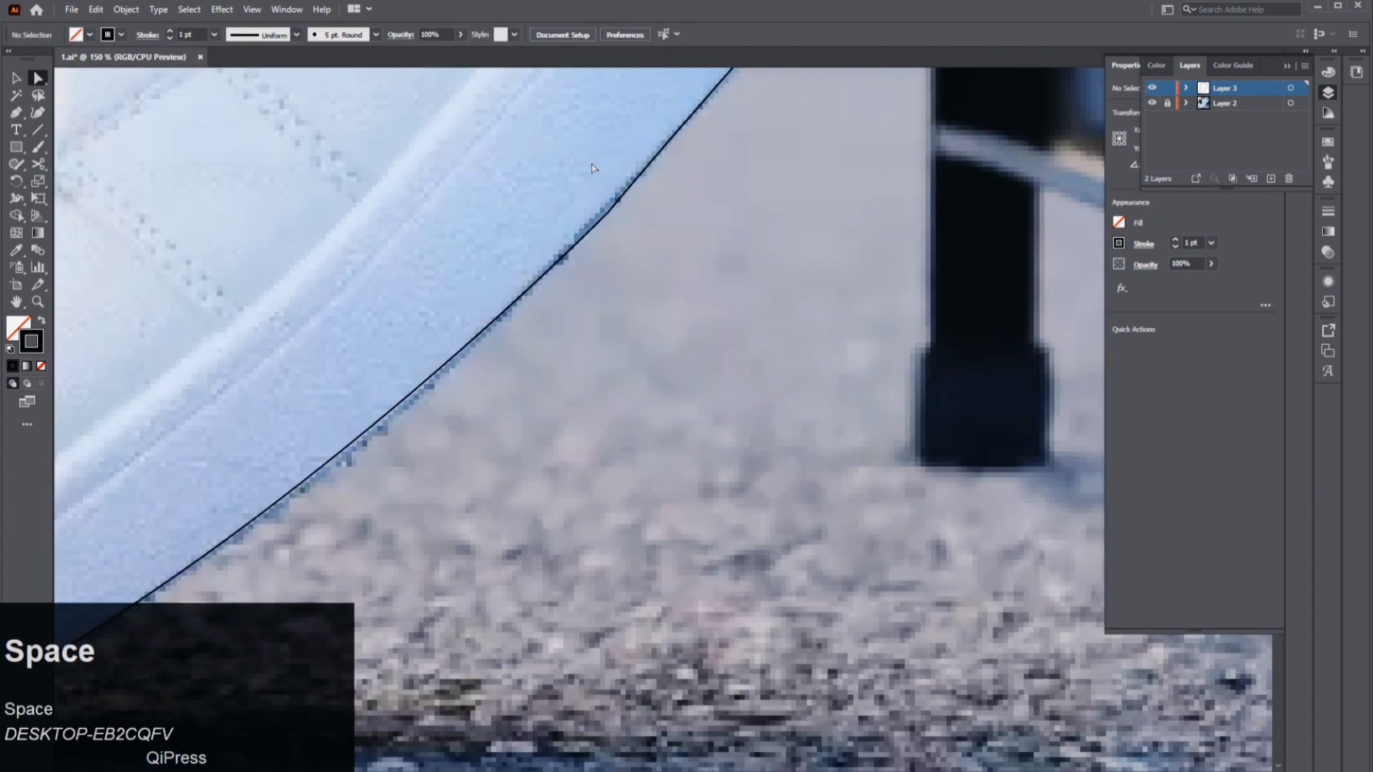
click(608, 213)
drag(599, 205, 440, 122)
click(693, 229)
- Start an open line with the Pen tool from the heel bump down the side of the sole to its middle
scroll(694, 229, down, 4)
drag(694, 229, 498, 438)
scroll(583, 282, up, 1)
scroll(580, 282, up, 1)
drag(580, 282, 799, 171)
click(19, 113)
click(742, 117)
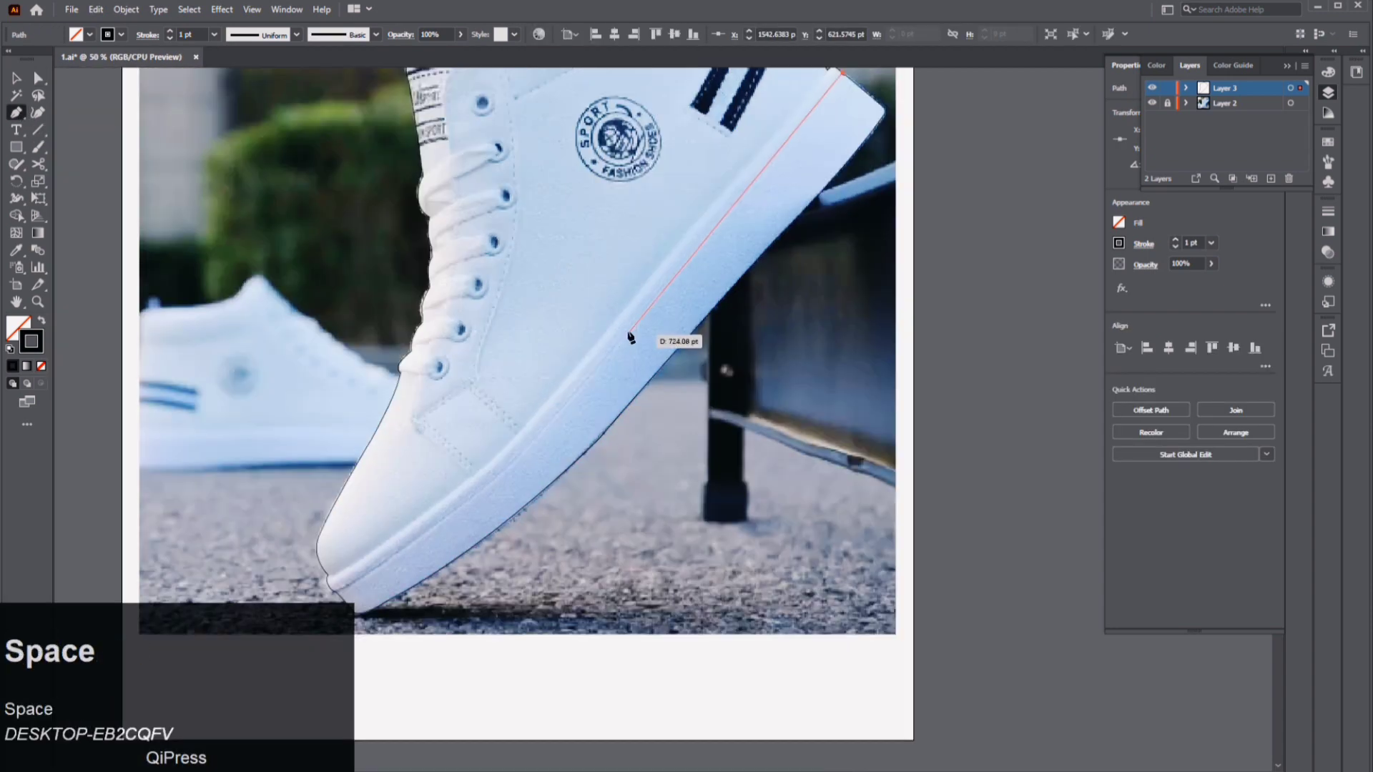
click(628, 331)
- Continue the sole line to the toe edge and round its bend to about 232 pt
drag(607, 350, 672, 312)
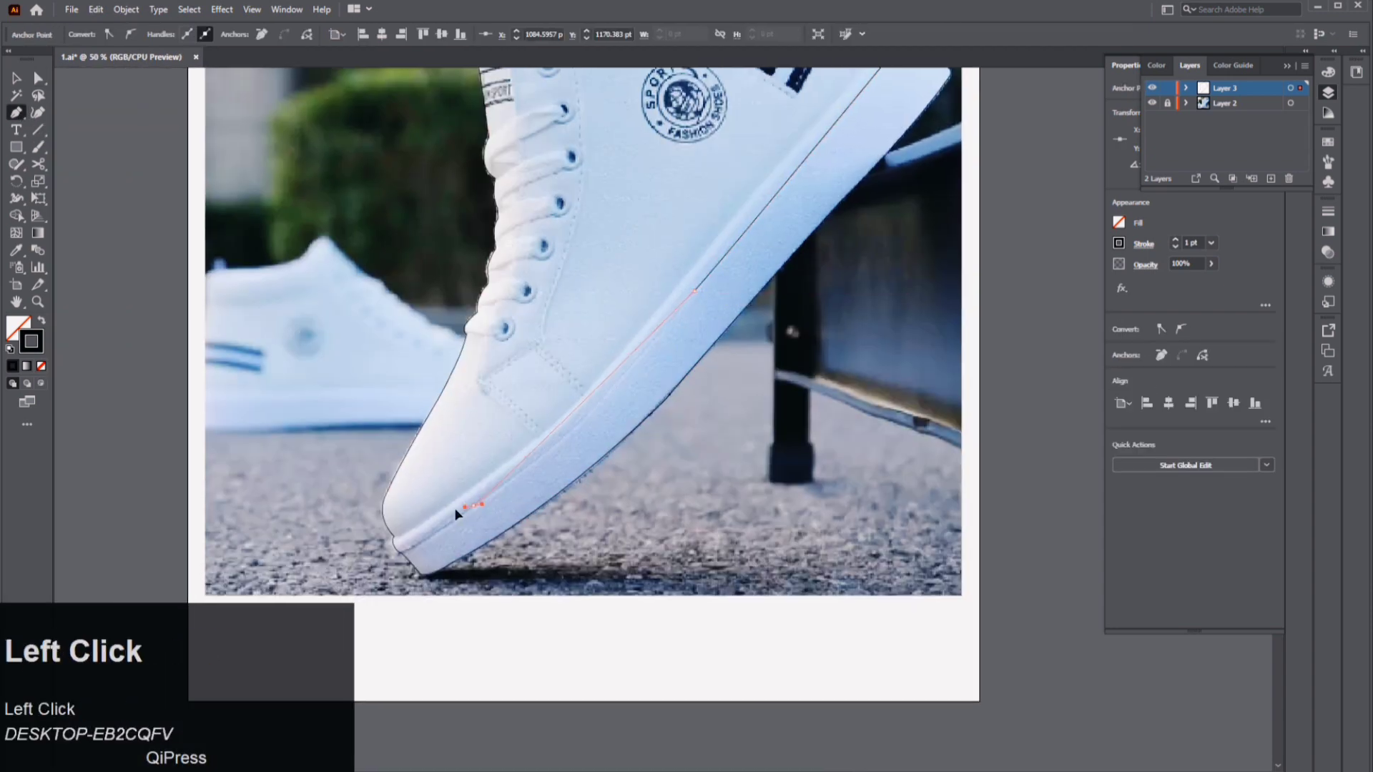
drag(474, 506, 358, 588)
key(ctrl+z)
mouse_move(580, 429)
mouse_down()
mouse_move(531, 470)
mouse_move(578, 427)
mouse_up()
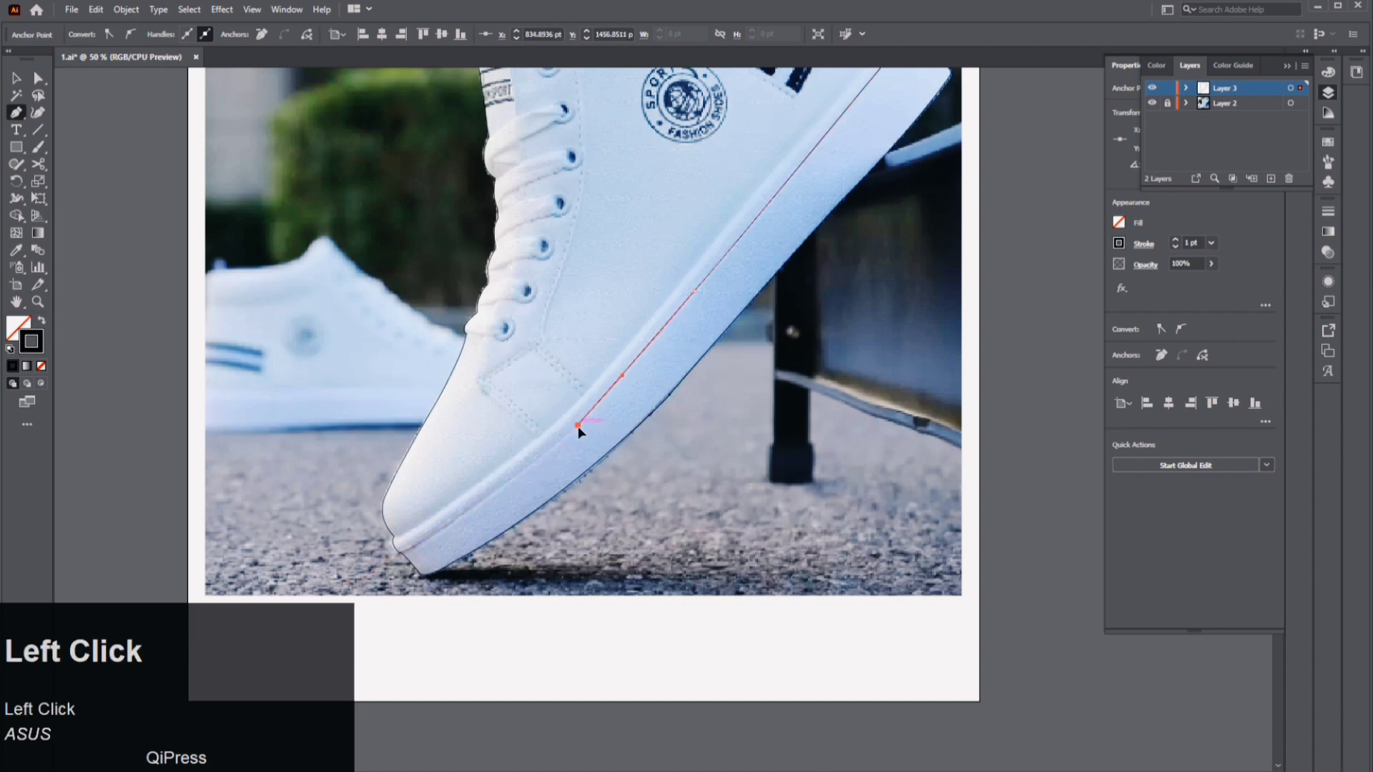
drag(399, 554, 350, 579)
click(38, 78)
drag(574, 422, 554, 401)
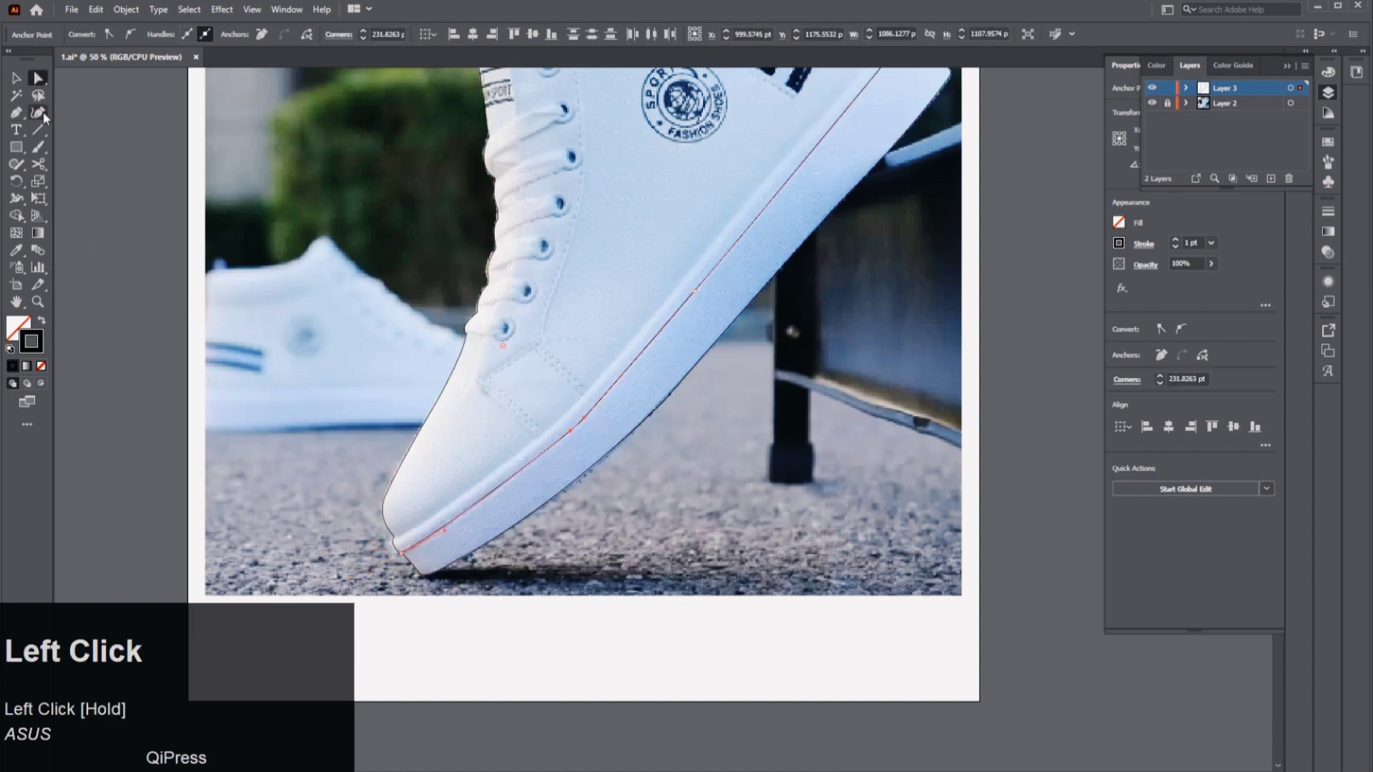
- Draw a second line with the Pen tool along the sole's upper seam from the toe rim to the heel
click(16, 112)
click(394, 537)
drag(687, 324, 663, 384)
click(549, 431)
drag(616, 455, 518, 636)
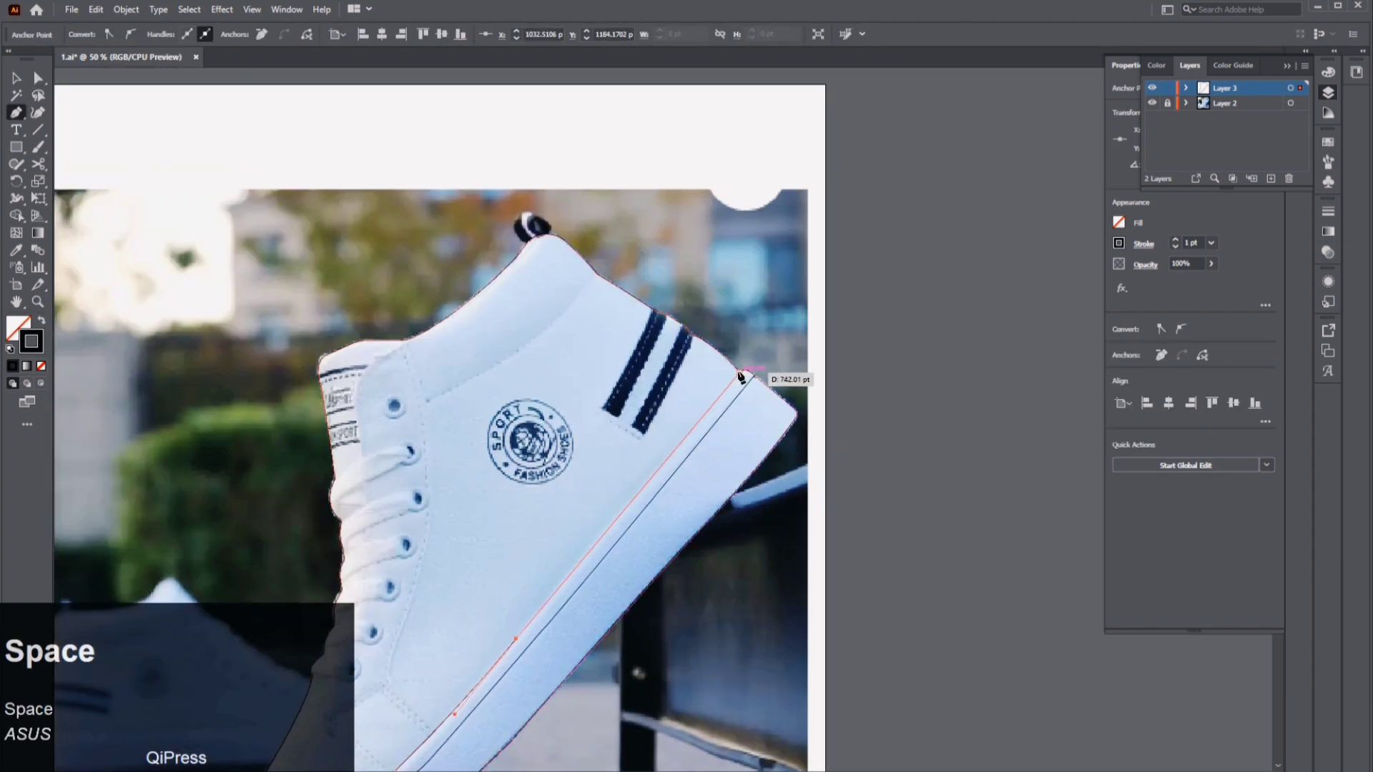
drag(731, 374, 750, 349)
- Set the stroke weight of the shoe outline to 2 pt
drag(679, 344, 734, 430)
scroll(737, 430, up, 2)
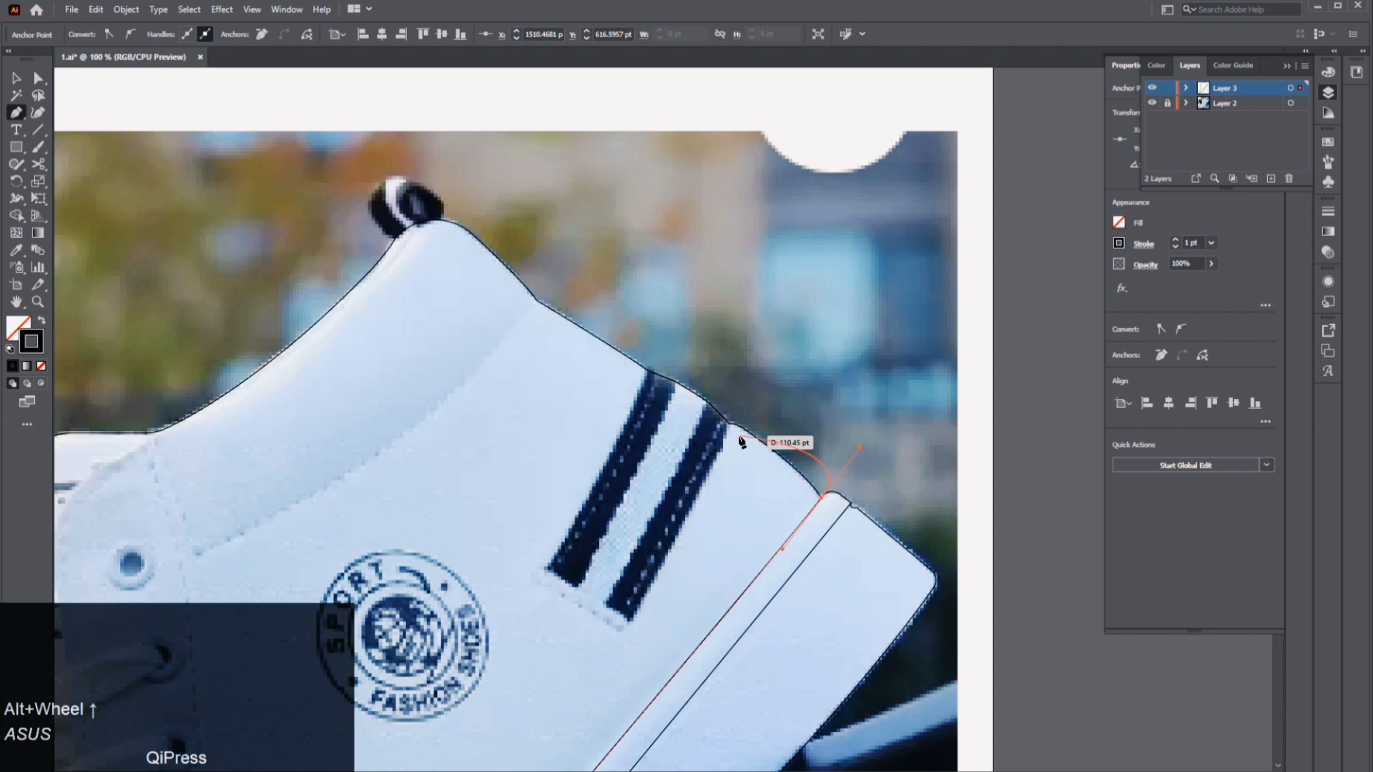
click(16, 78)
click(585, 330)
click(1210, 242)
click(1224, 324)
click(1060, 326)
- Trace the dark stripe nearest the heel as a closed four-sided shape with the Pen tool
drag(852, 484, 898, 481)
key(p)
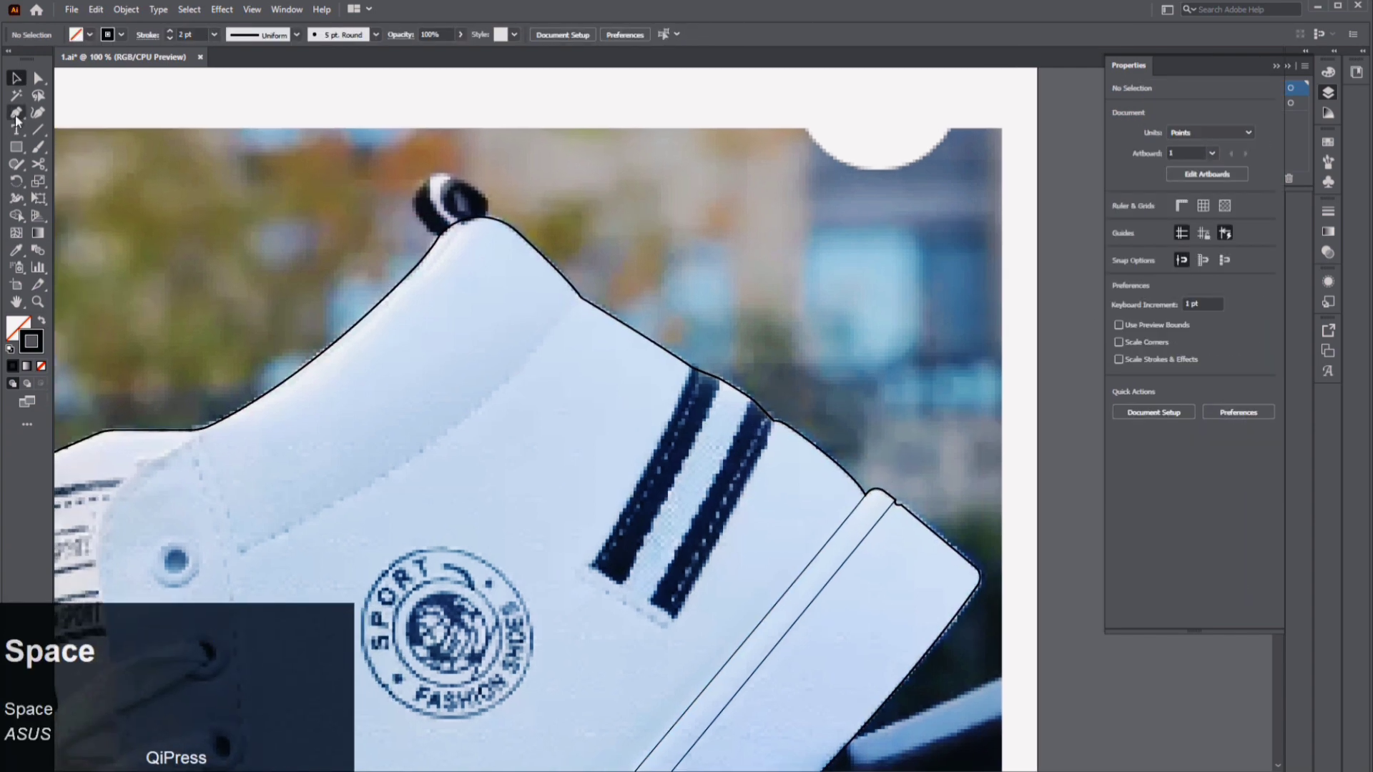
click(773, 422)
click(674, 619)
click(650, 601)
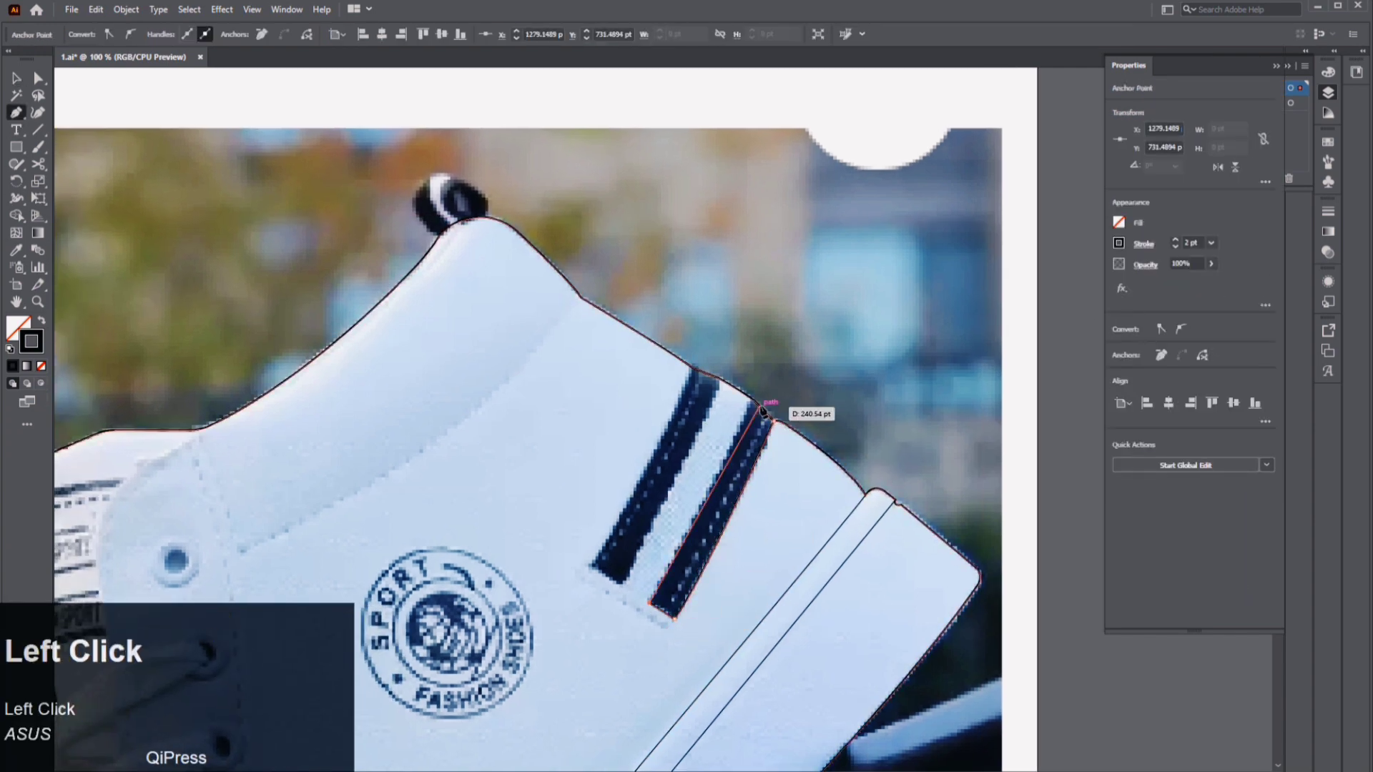
drag(752, 399, 763, 357)
click(772, 422)
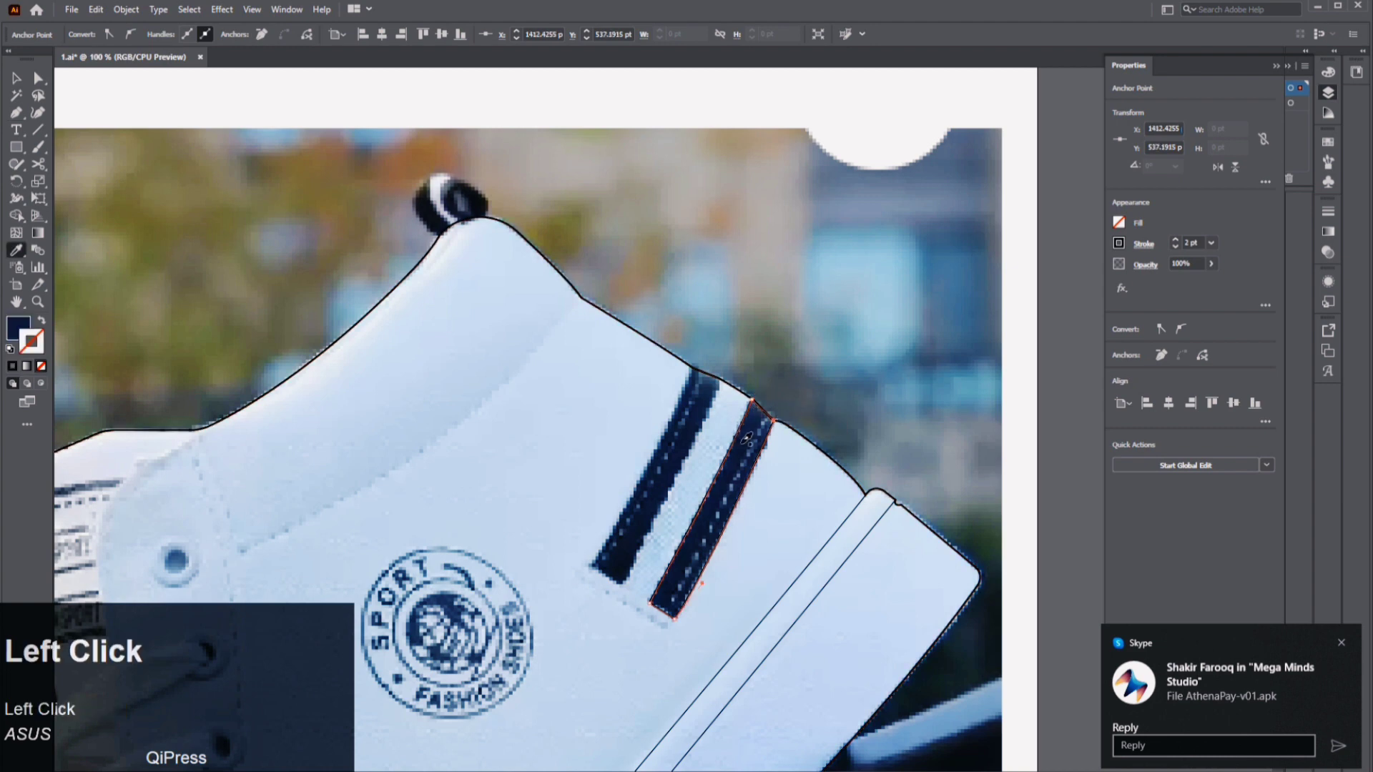
- Set the stroke to the navy sampled from the stripe, with no fill
key(a)
click(41, 321)
click(93, 236)
- Trace the dark stripe farther from the heel as a closed four-sided shape with the Pen tool
click(16, 112)
click(718, 377)
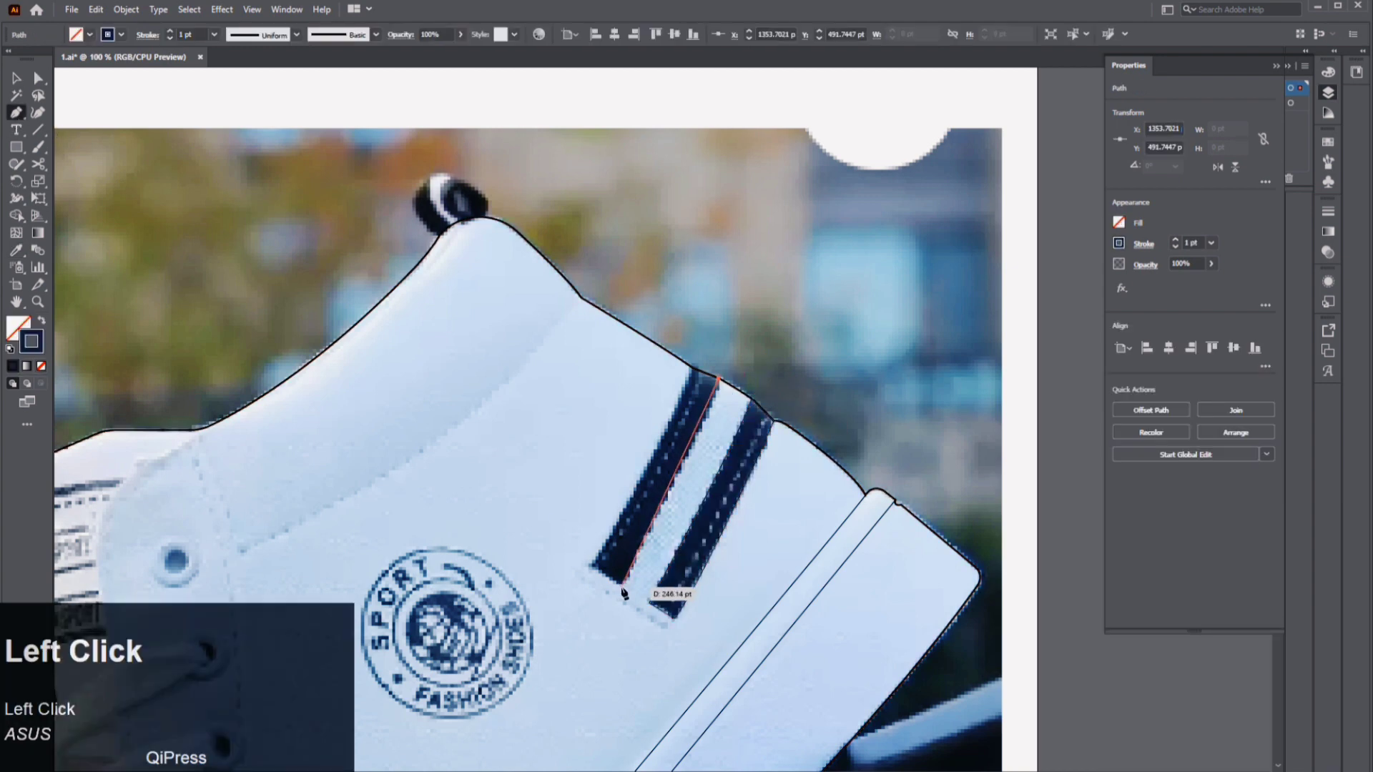
drag(623, 590, 625, 592)
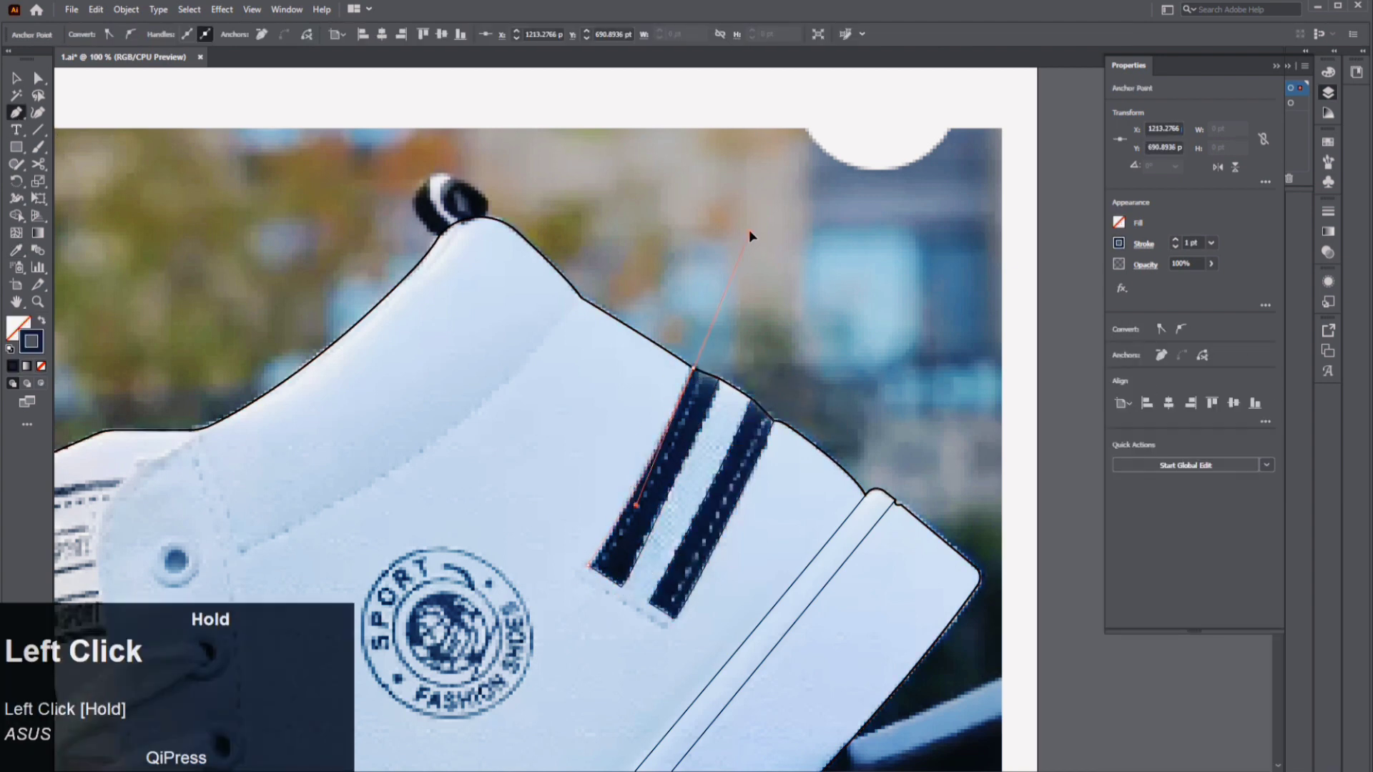
click(693, 367)
click(718, 378)
click(38, 78)
click(115, 215)
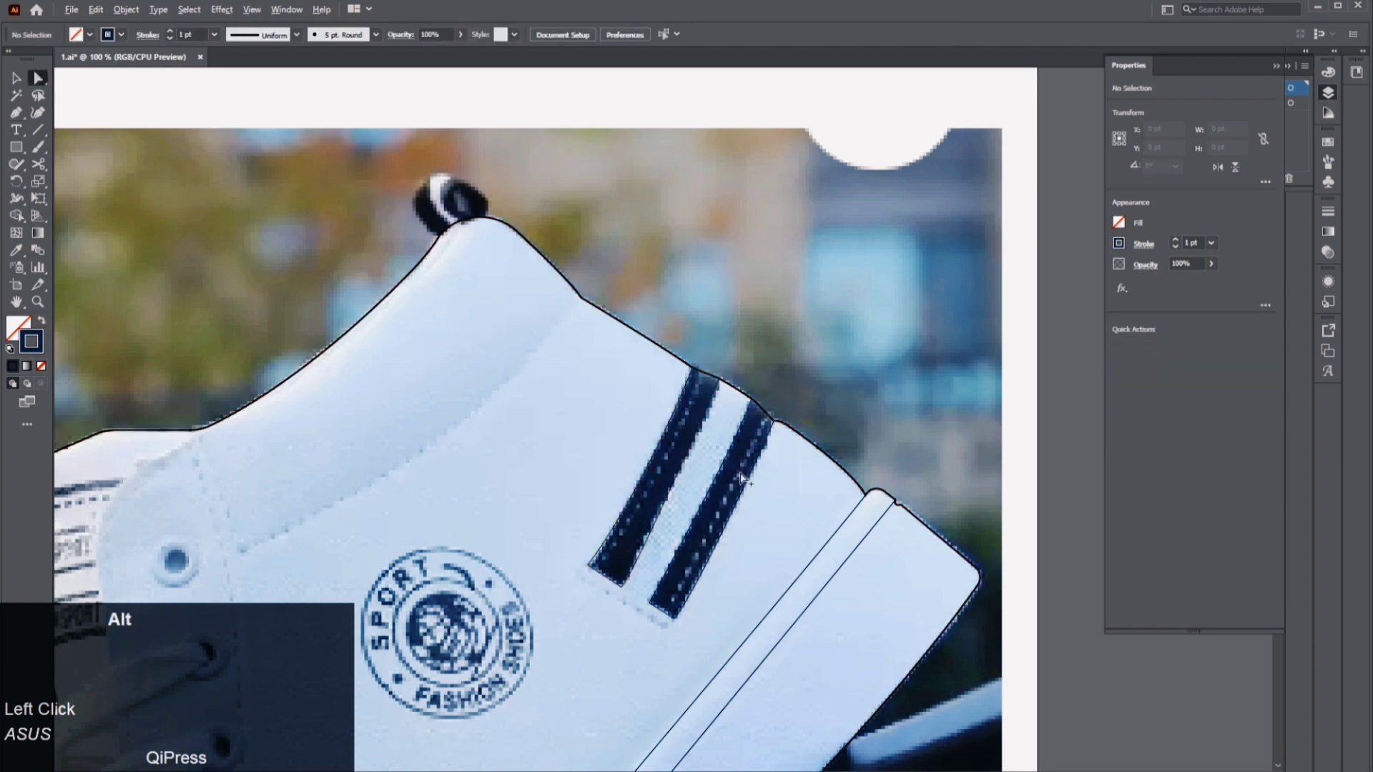
- Draw a curved stitch line with the Pen tool along the length of the stripe farther from the heel
scroll(739, 475, down, 2)
scroll(720, 521, up, 1)
scroll(720, 522, up, 1)
drag(720, 522, 614, 626)
key(p)
click(642, 238)
drag(484, 536, 386, 665)
click(16, 78)
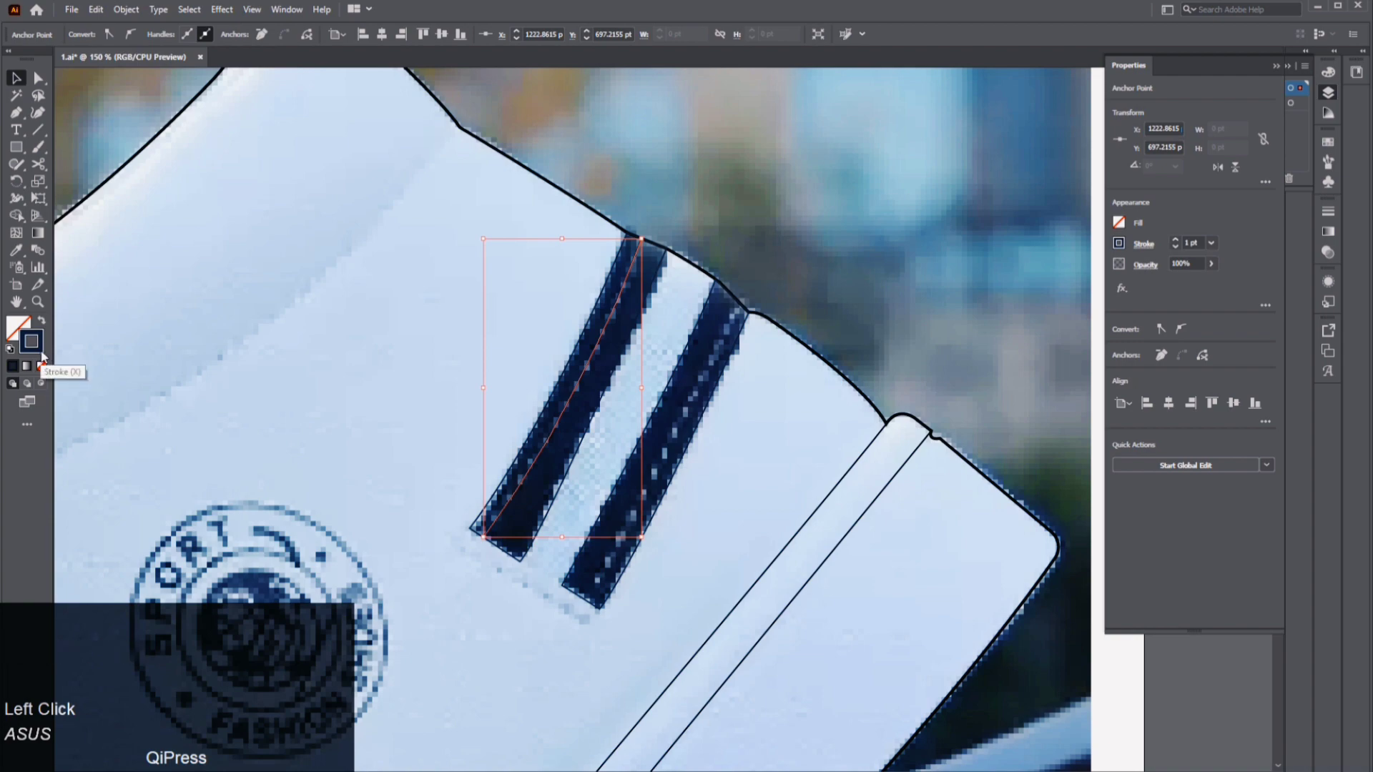
- Set the stitch line's stroke to the white sampled from the shoe, with no fill
key(i)
click(89, 224)
key(a)
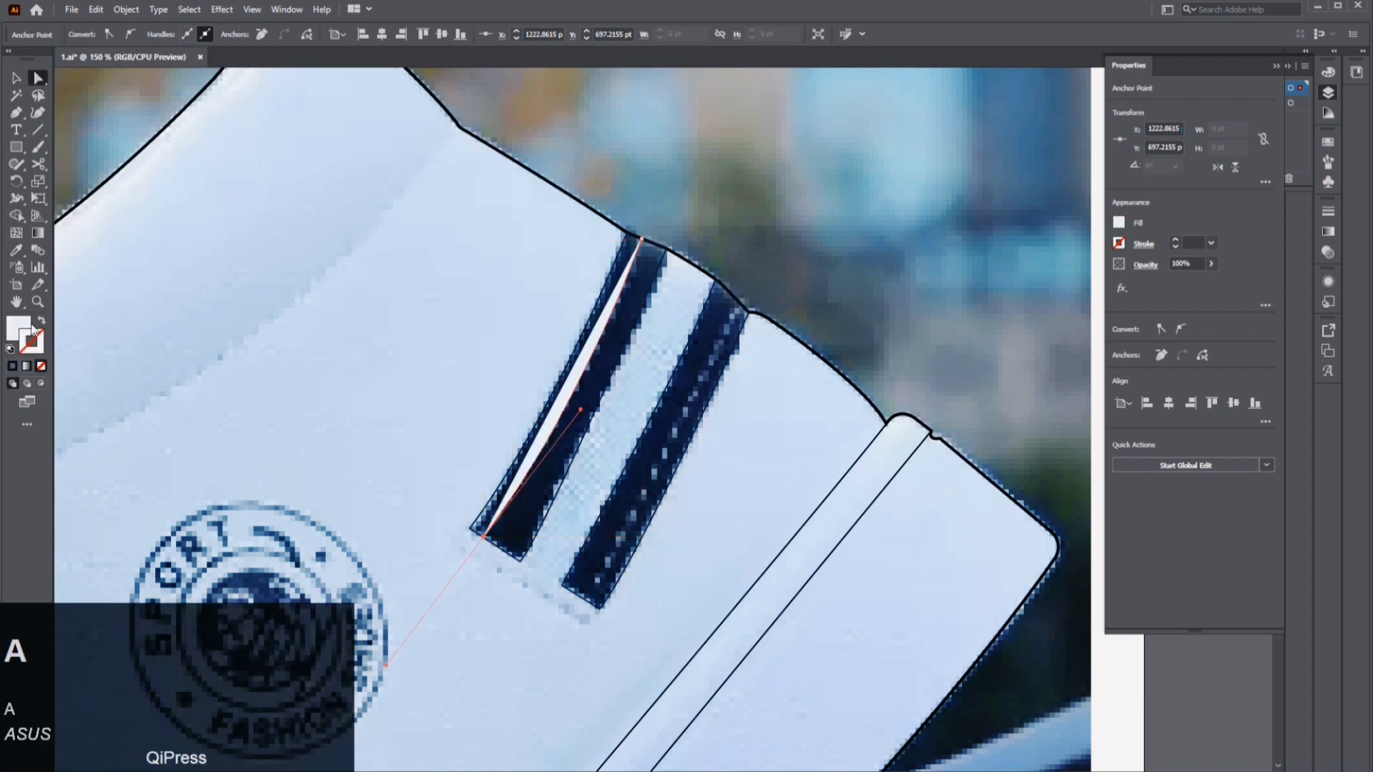
click(41, 323)
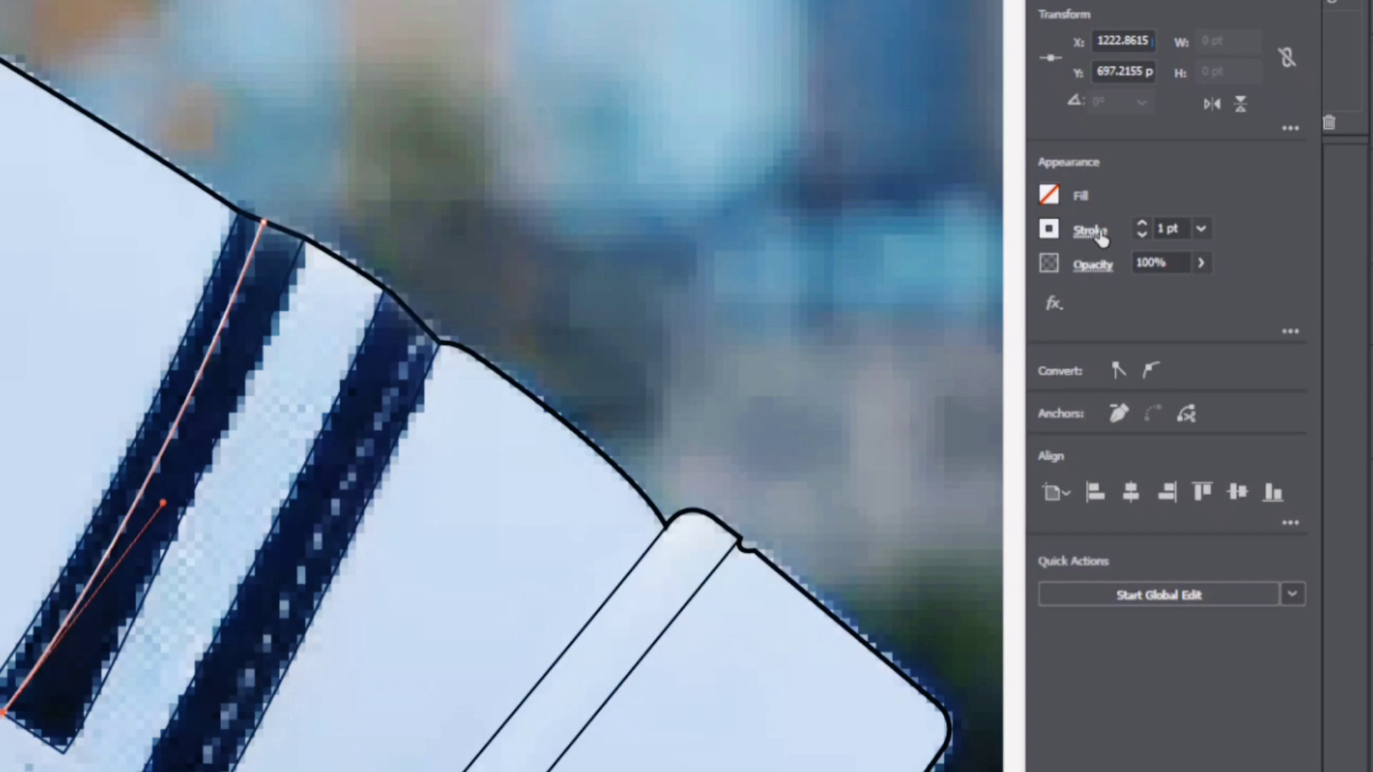
- Make the white stitch line a dashed stroke with a 5 pt dash and a 5 pt gap
click(1143, 244)
click(1004, 344)
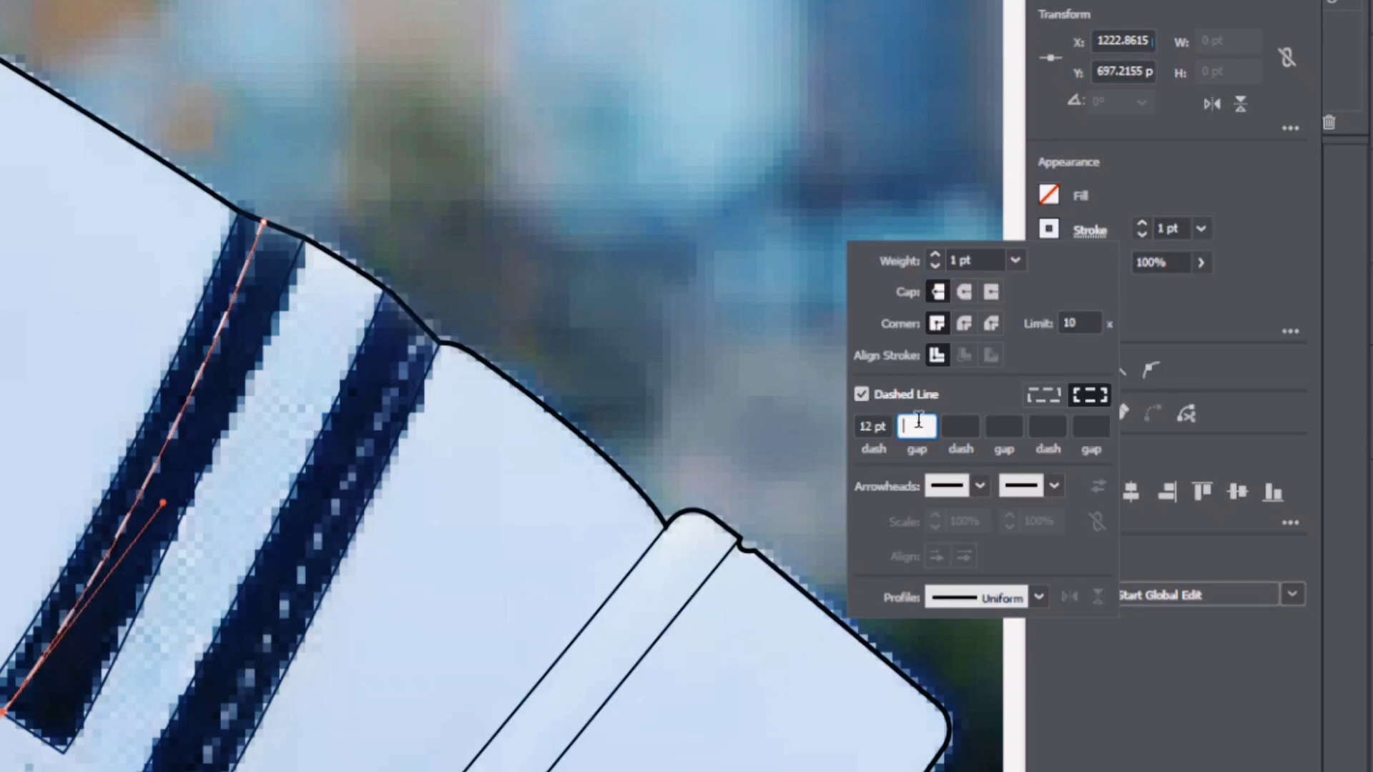
key(Up)
key(Up)
click(963, 427)
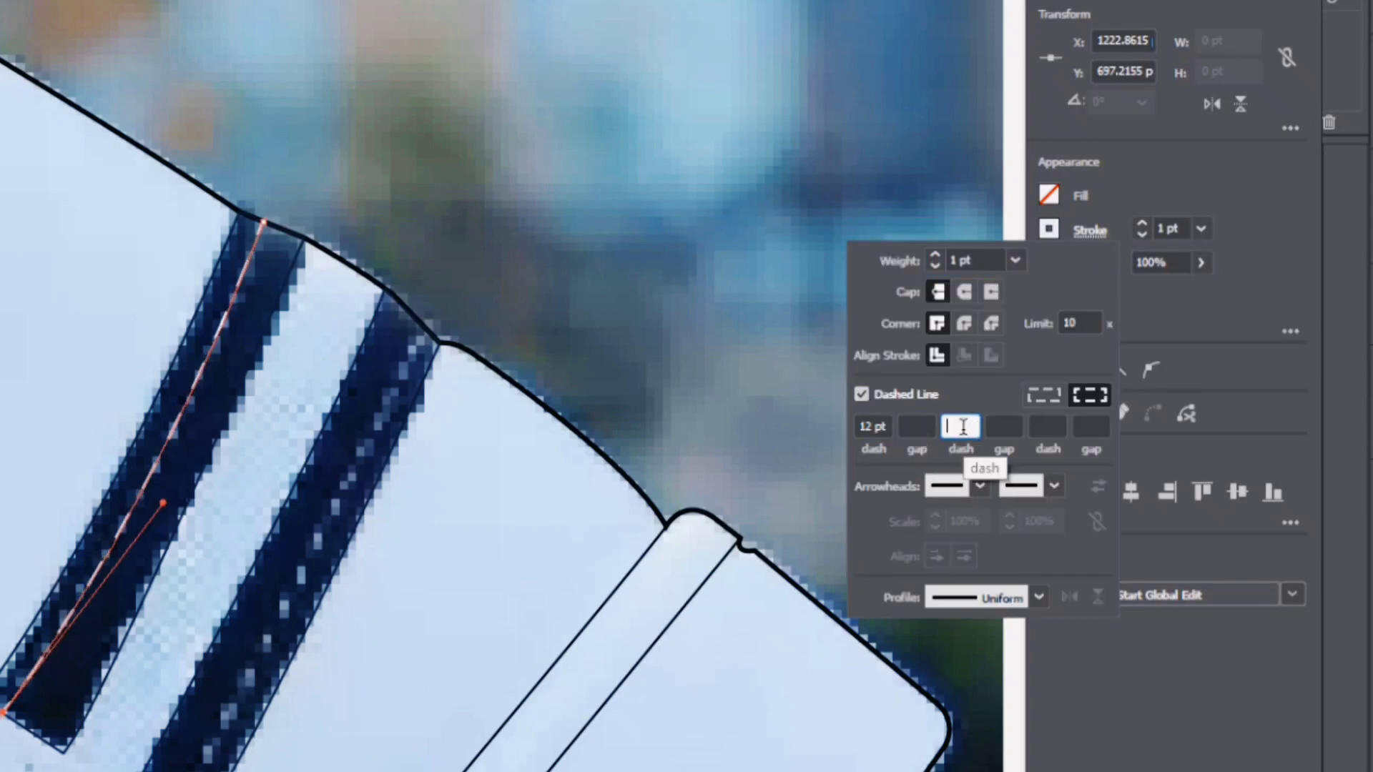
key(BackSpace)
click(927, 427)
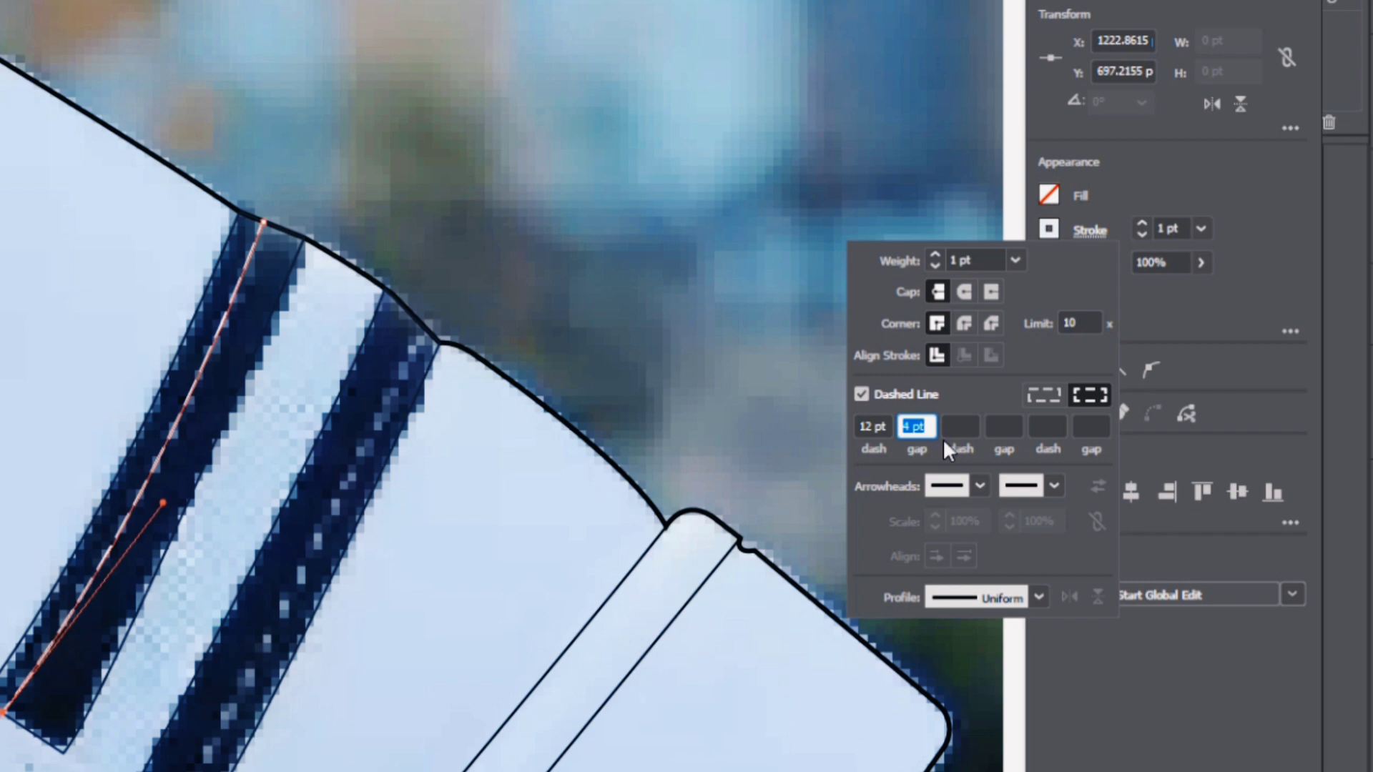
key(Up)
click(887, 427)
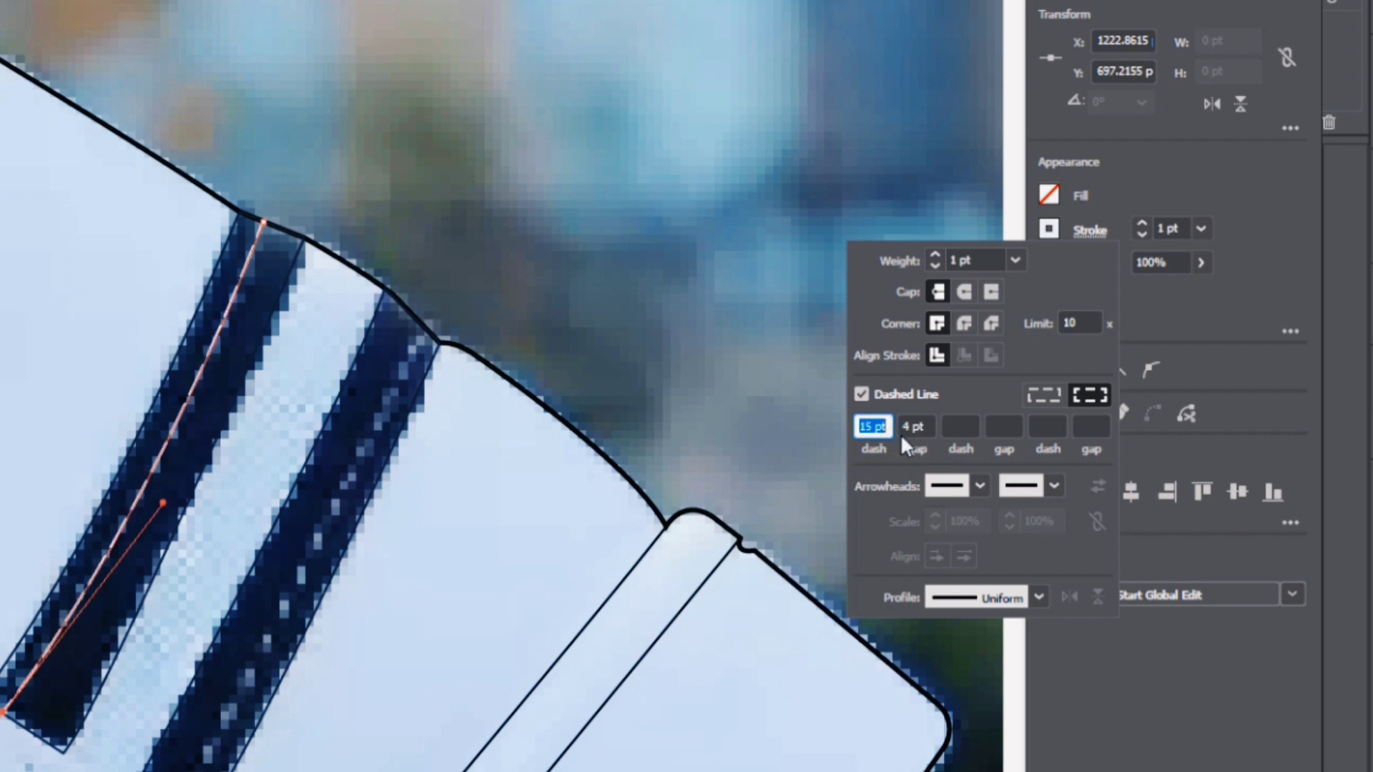
key(Up)
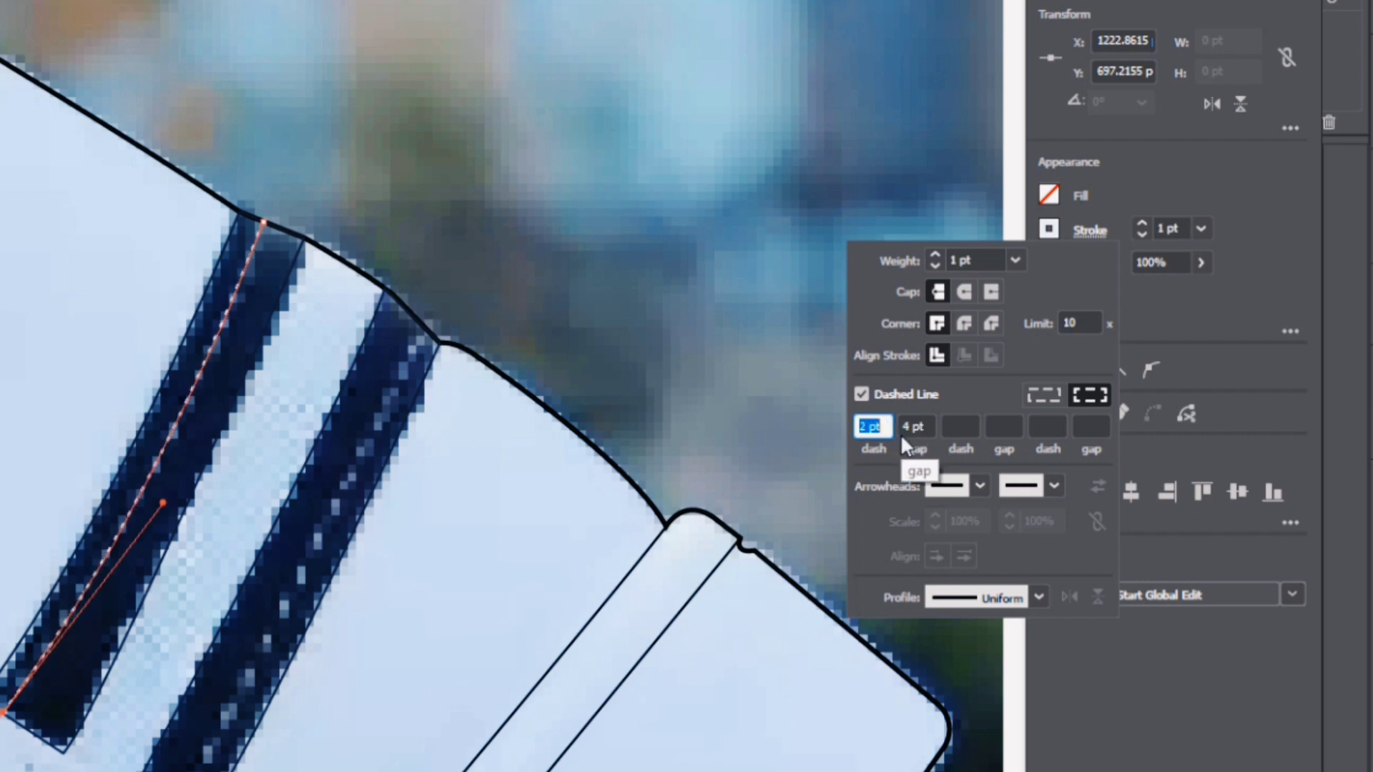
click(931, 423)
key(Up)
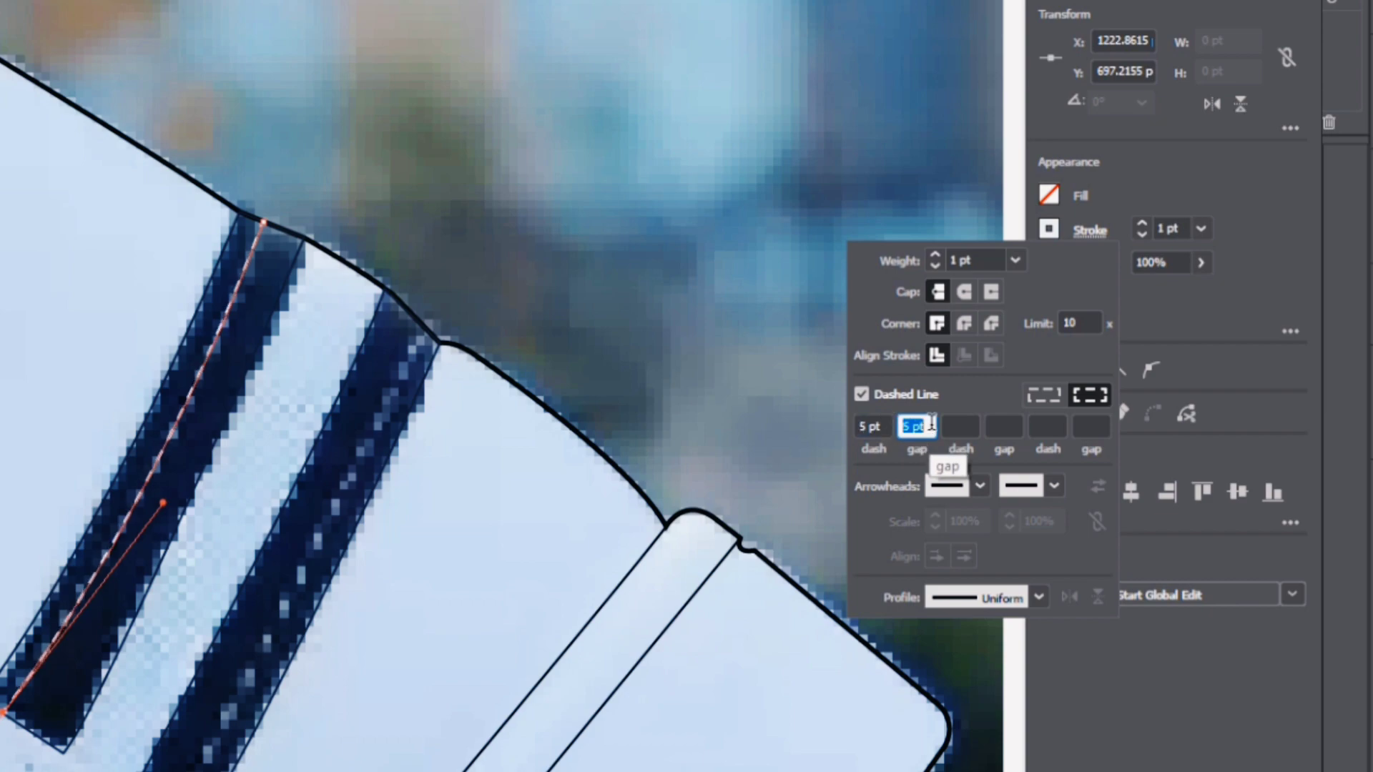
click(585, 374)
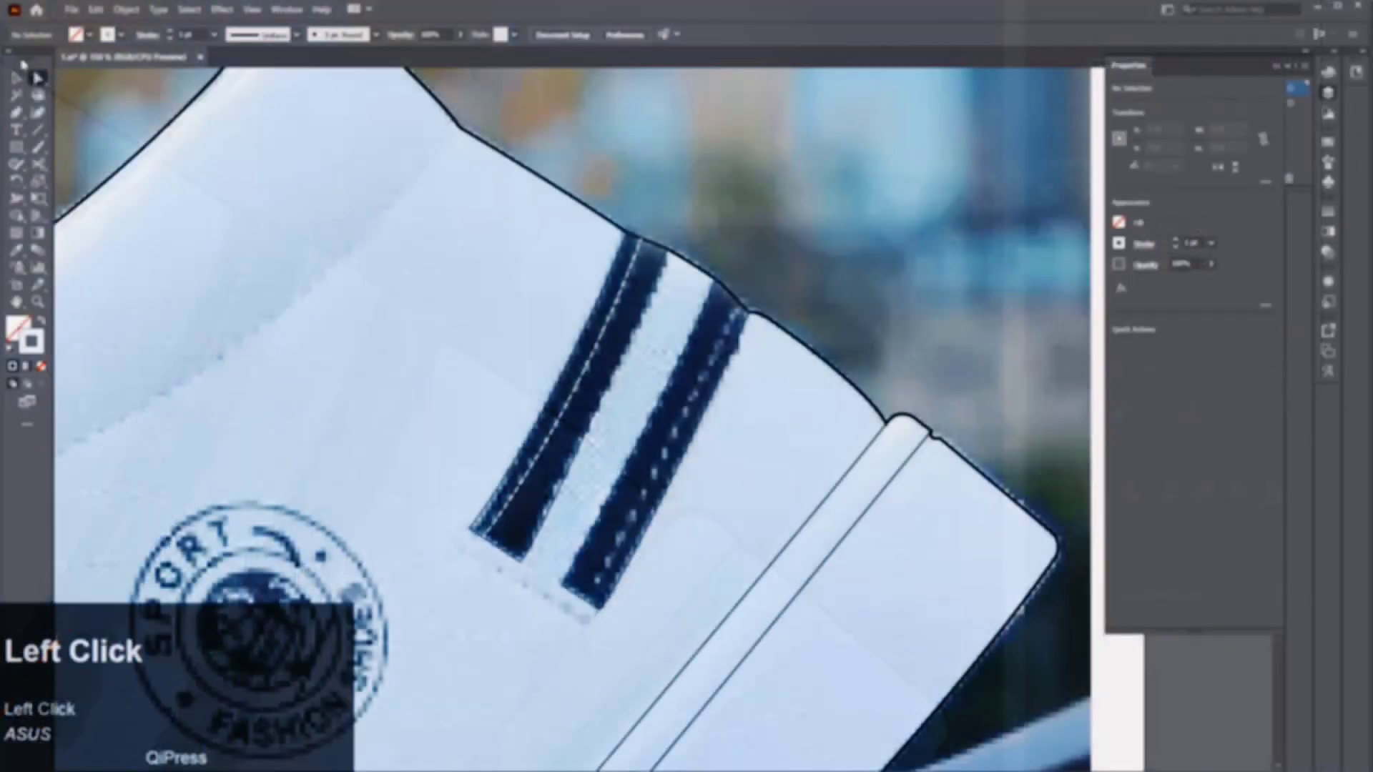
- Draw dashed stitch lines along the stripe nearest the heel and just below the lower ends of both stripes
key(p)
click(424, 328)
click(592, 602)
click(18, 114)
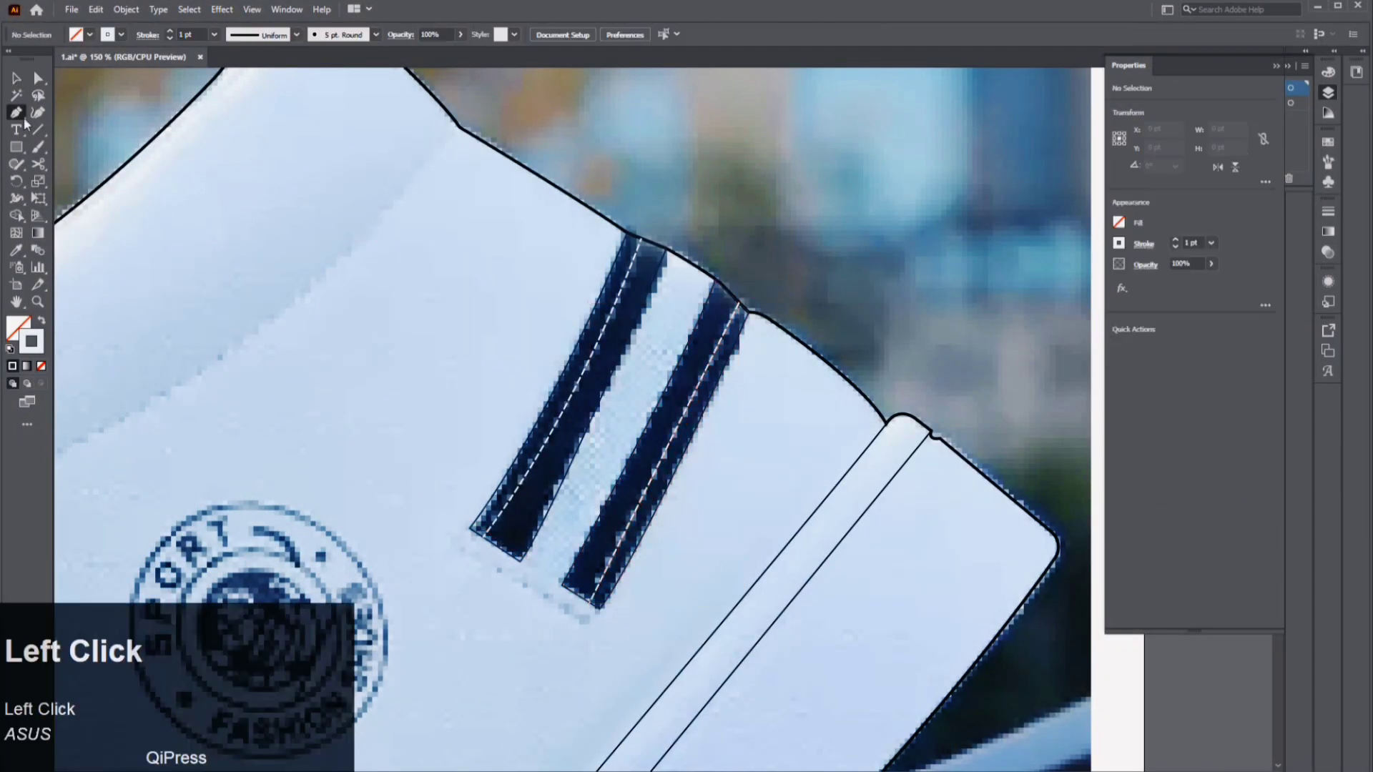
click(462, 543)
click(589, 623)
- Change the stroke of the stitch line below the stripes to a dark color
click(16, 78)
click(429, 438)
drag(429, 438, 587, 315)
click(683, 460)
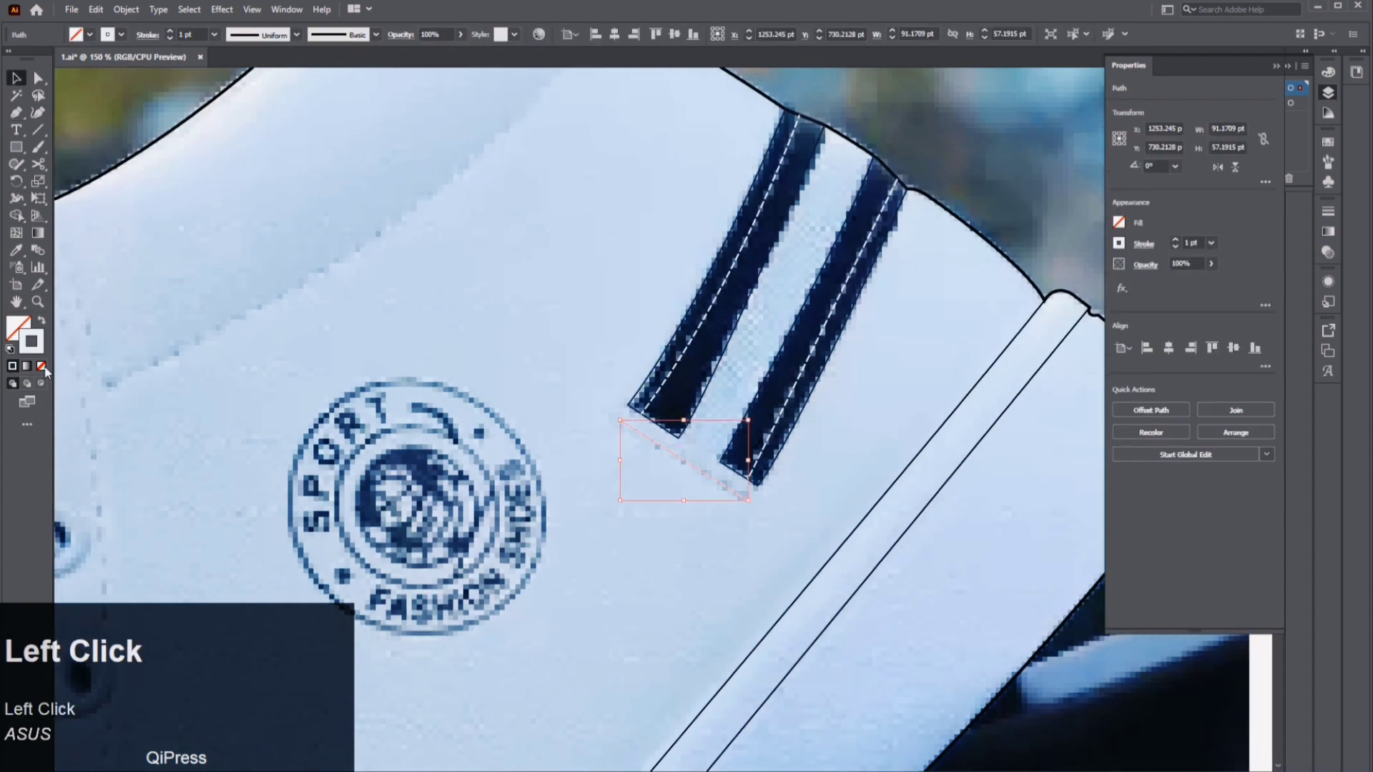
double_click(31, 341)
click(806, 309)
click(1140, 135)
- Give both stripe shapes a solid navy fill with no stroke
click(728, 362)
click(722, 356)
key(shift+x)
click(772, 357)
key(i)
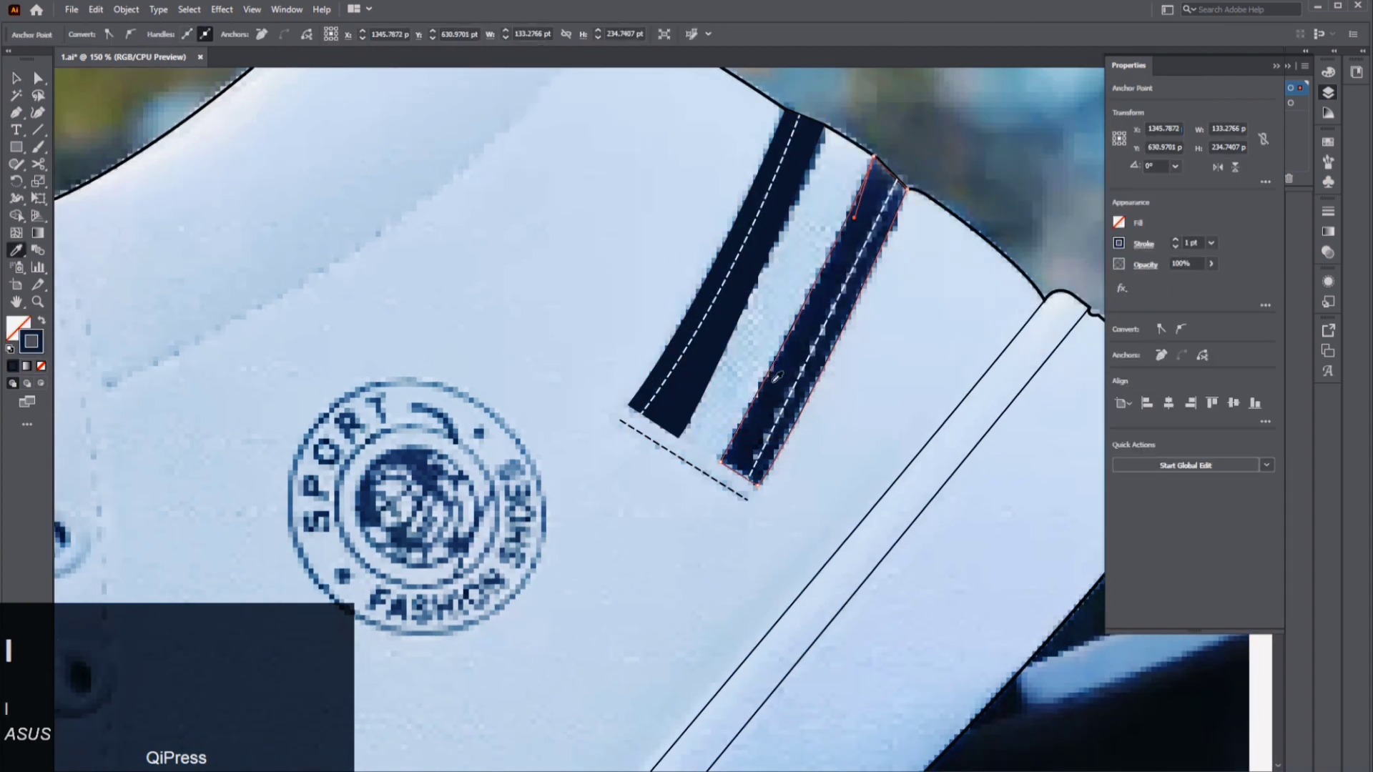
click(704, 360)
click(931, 328)
- Trace the lace panel's front edge from the collar down to the lowest eyelet with the Pen tool, using a navy stroke and no fill
scroll(915, 320, down, 1)
mouse_move(916, 320)
mouse_down()
mouse_move(959, 244)
mouse_move(1046, 244)
mouse_up()
click(15, 112)
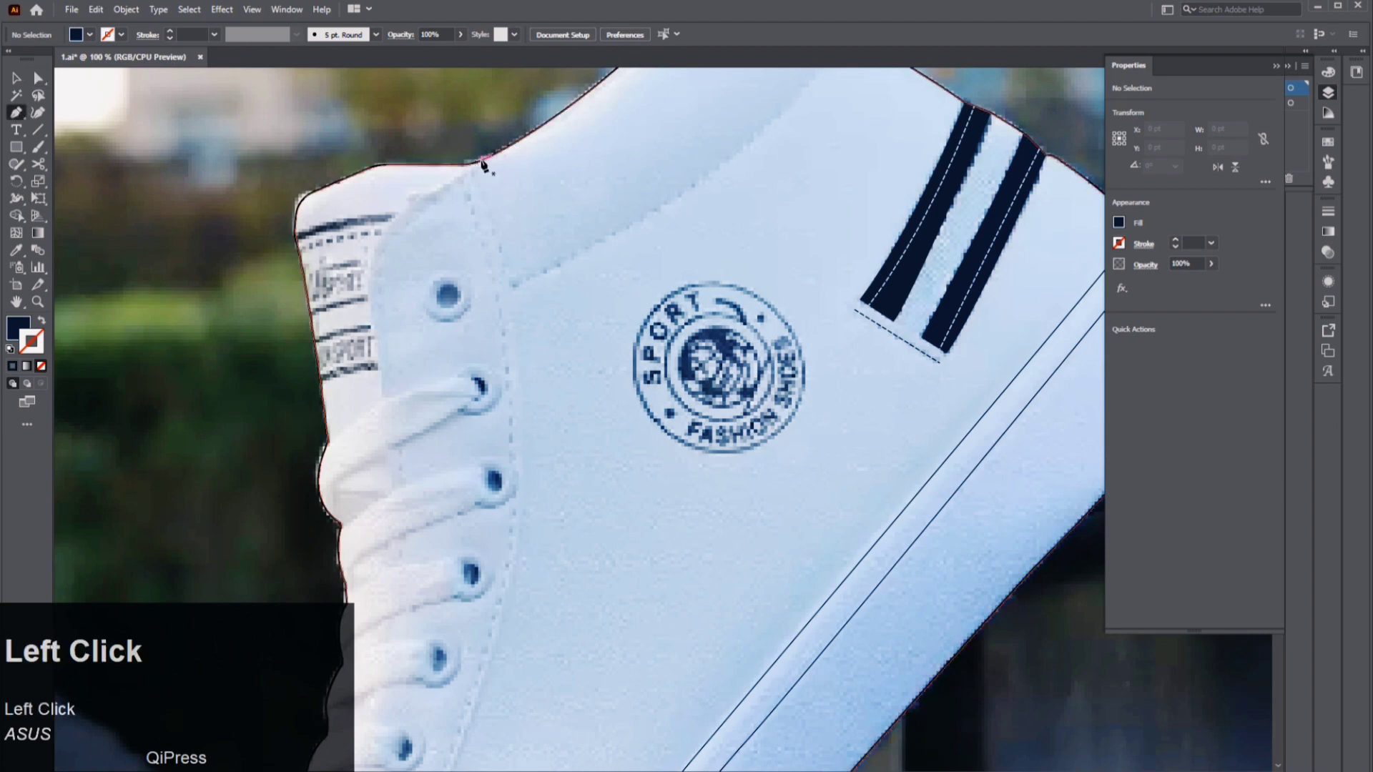
click(481, 161)
click(373, 285)
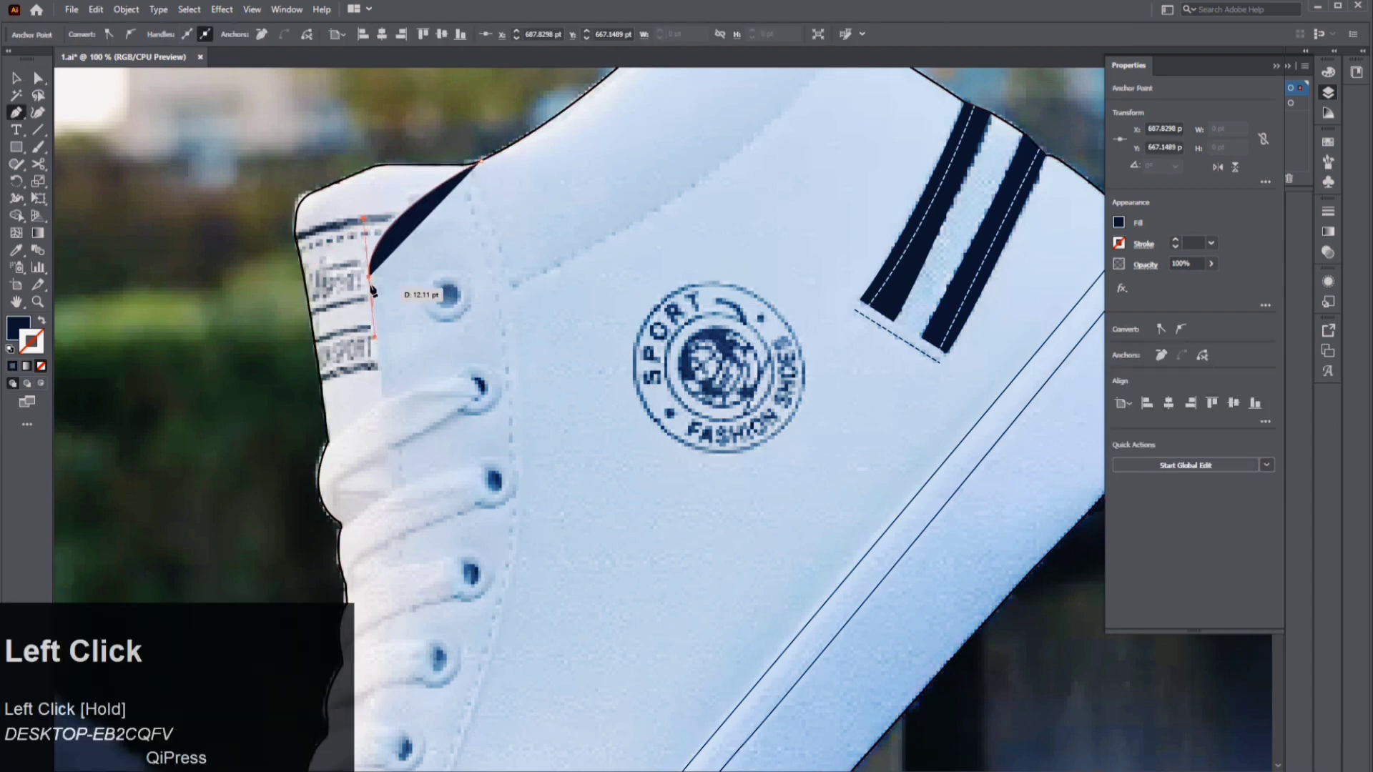
drag(424, 584, 680, 437)
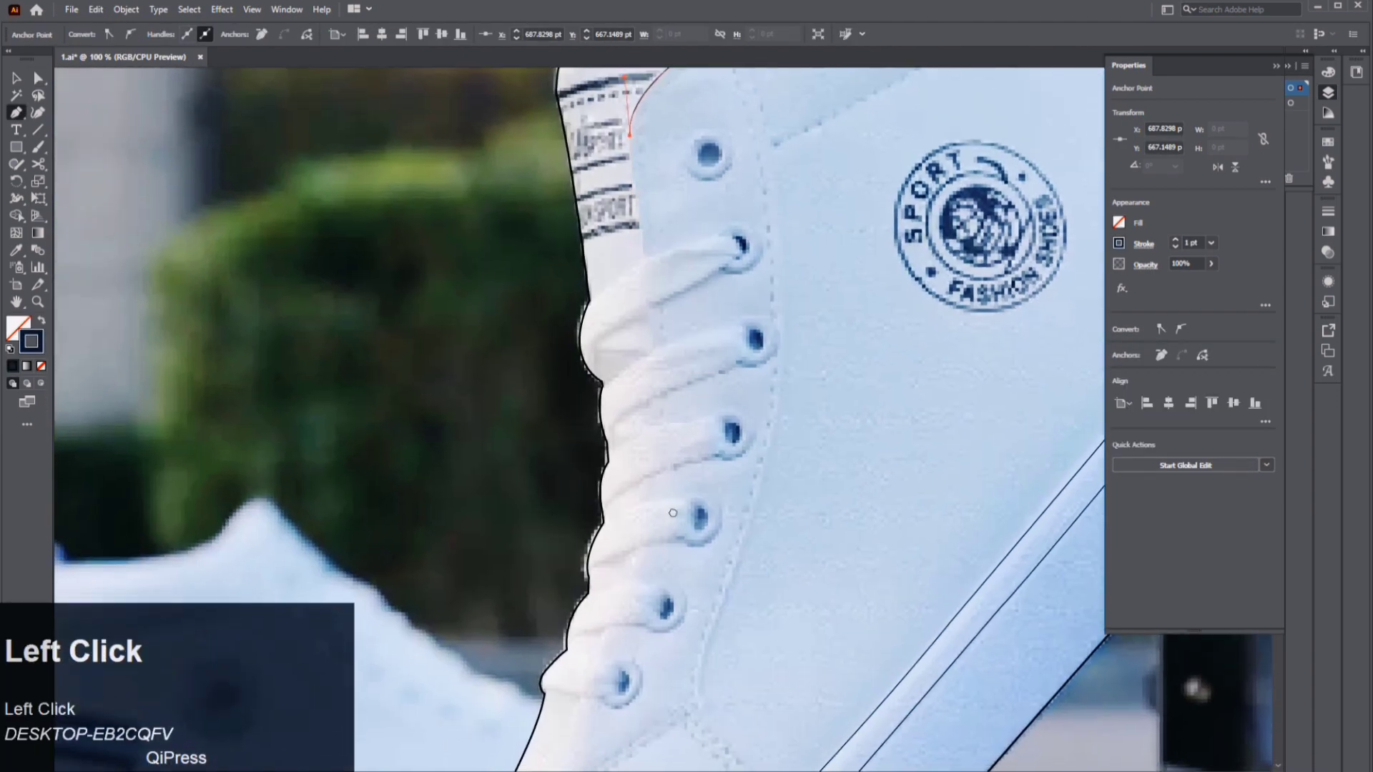
scroll(676, 500, down, 2)
click(677, 493)
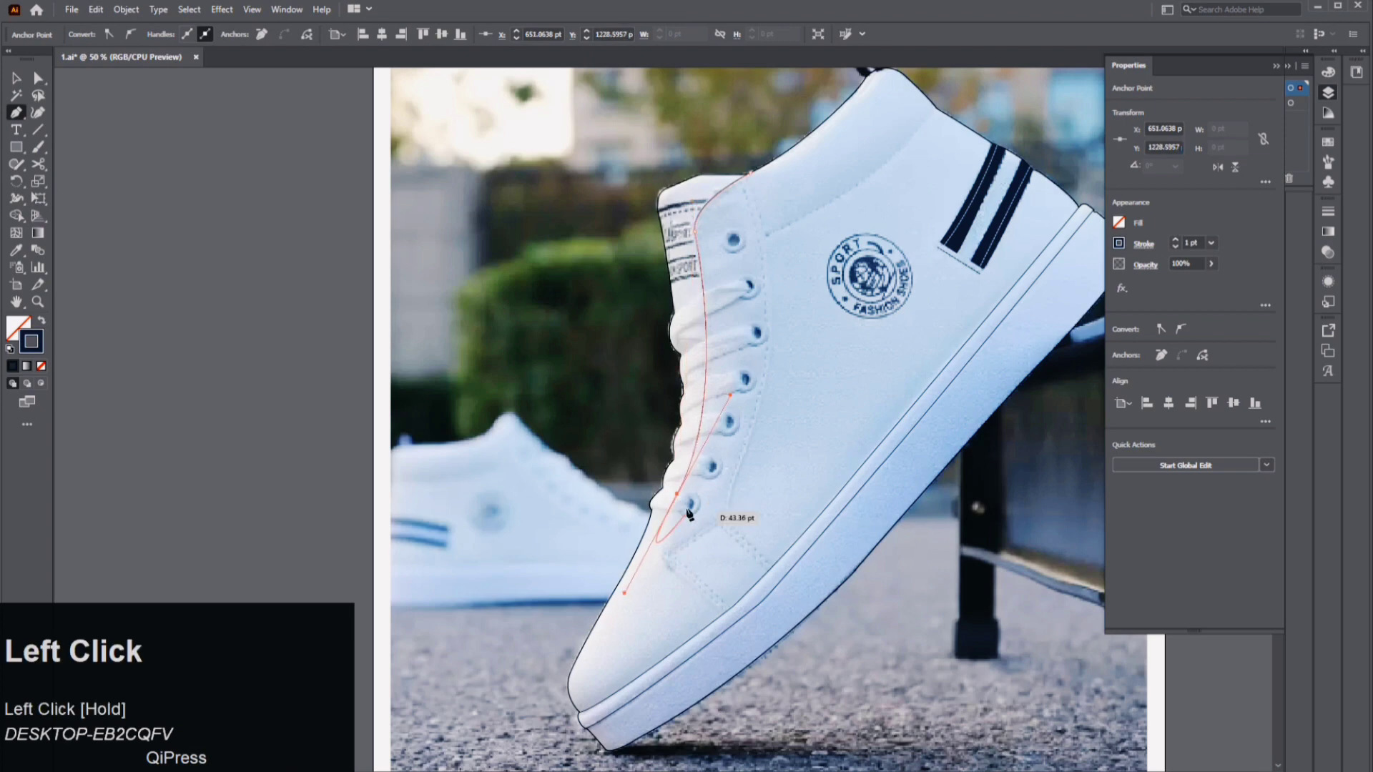
- Continue the line around the lace panel's lower corner to the sole along the toe seam, and refine the curve at the corner
scroll(688, 513, up, 2)
mouse_move(638, 552)
mouse_down()
mouse_move(632, 569)
mouse_move(628, 551)
mouse_up()
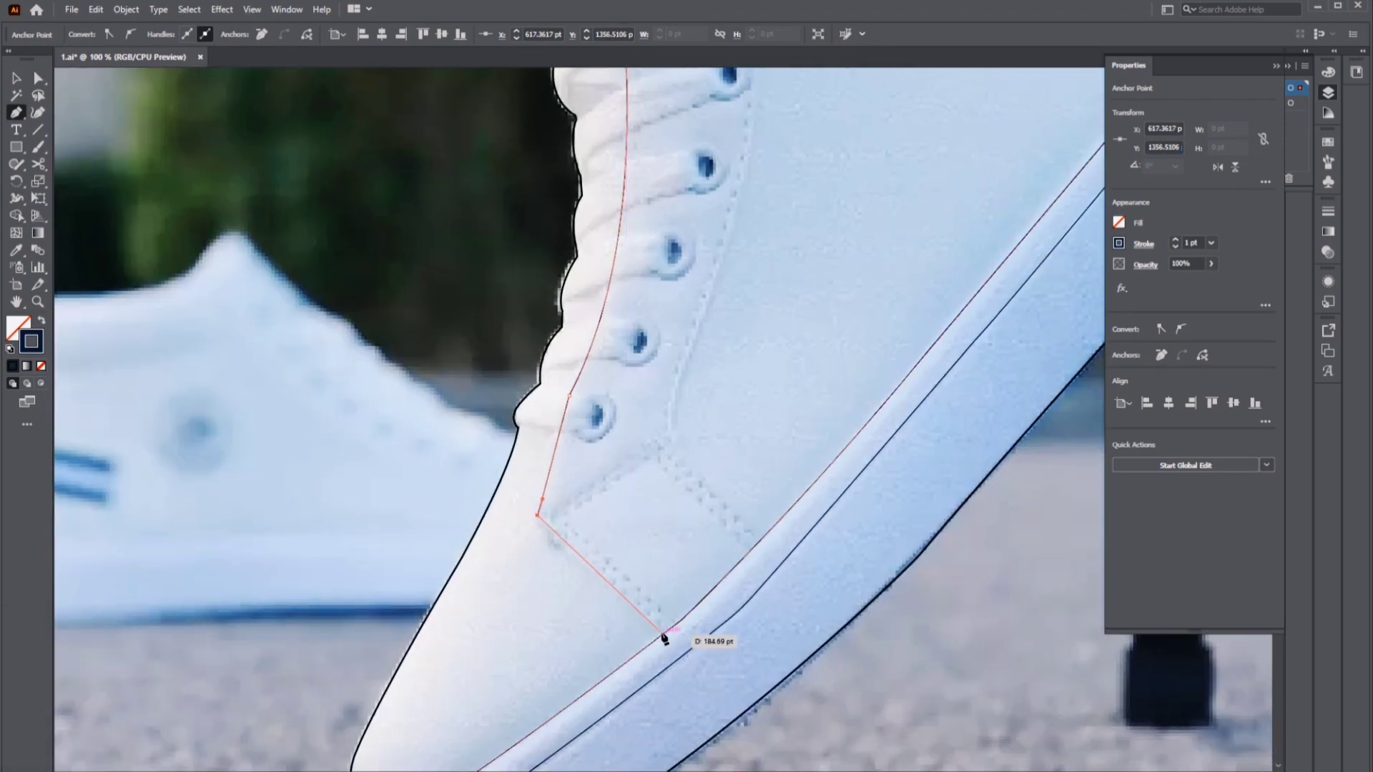
click(663, 635)
click(38, 78)
drag(537, 515, 533, 476)
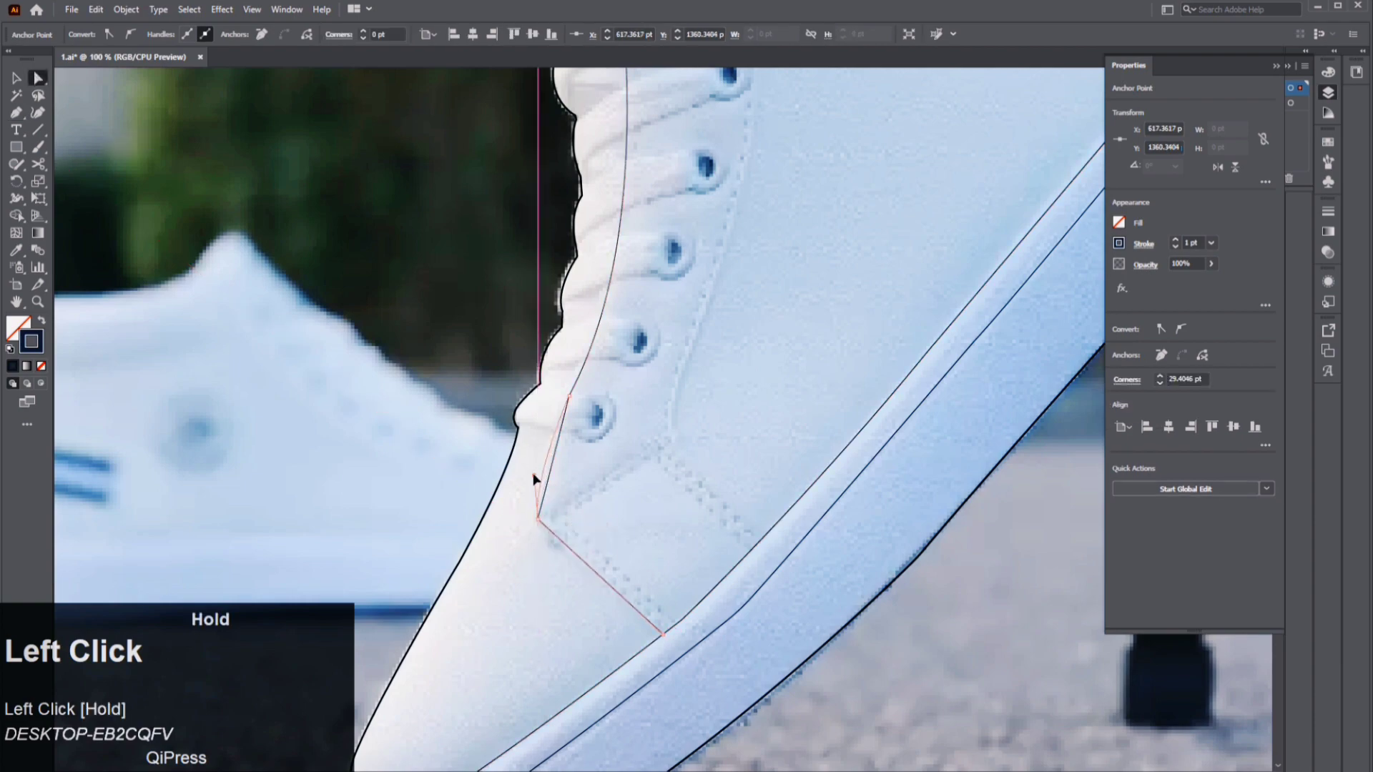
- Trace the lace panel's rear edge with the Pen tool from the collar, past the eyelets, to the panel's lower front corner
click(691, 412)
drag(690, 411, 600, 515)
key(ctrl+minus)
drag(692, 245, 578, 520)
click(15, 113)
click(565, 250)
scroll(565, 250, down, 3)
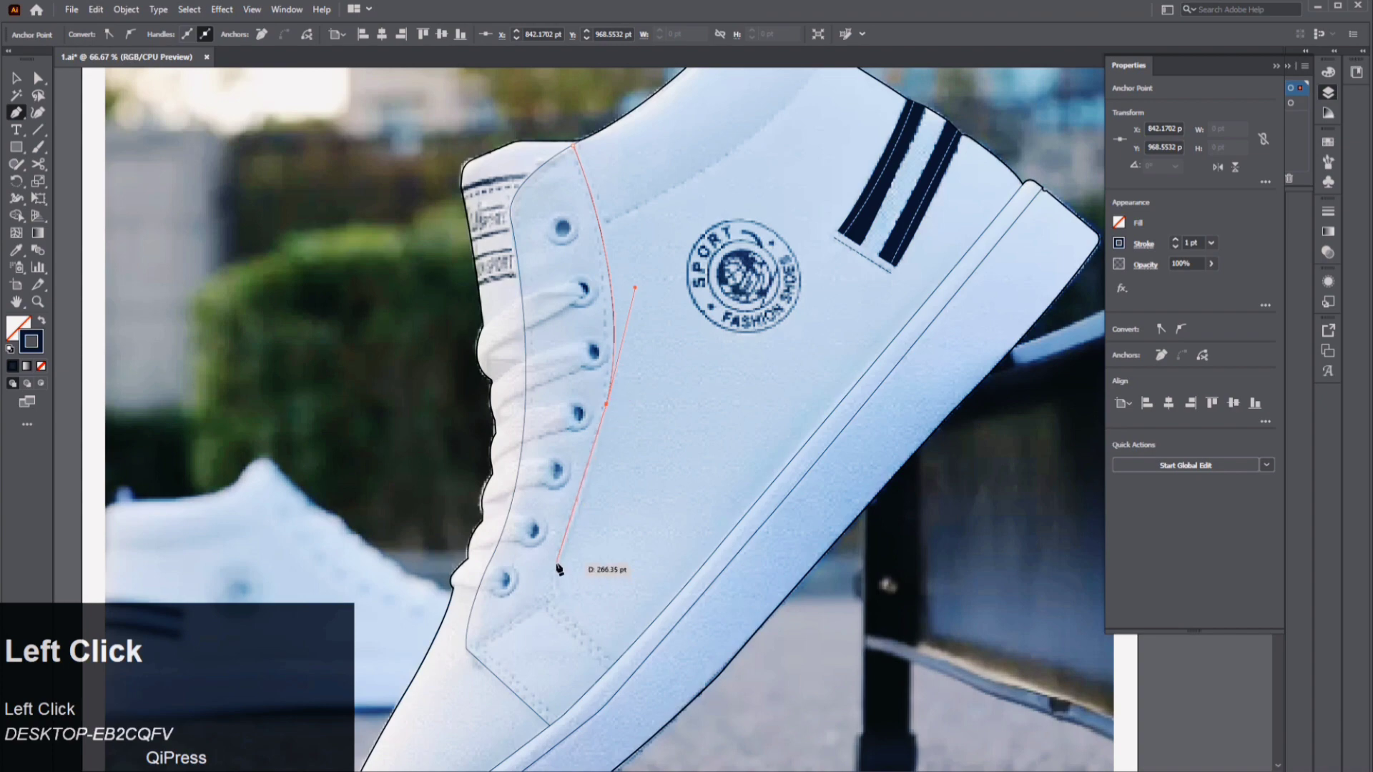
drag(559, 567, 714, 510)
alt+scroll(548, 584, up, 2)
click(518, 636)
- Duplicate the lace panel's rear edge line and nudge the copy slightly inward to run parallel inside the original
alt+scroll(677, 501, down, 2)
drag(756, 298, 696, 503)
click(15, 77)
key(Up)
key(Up)
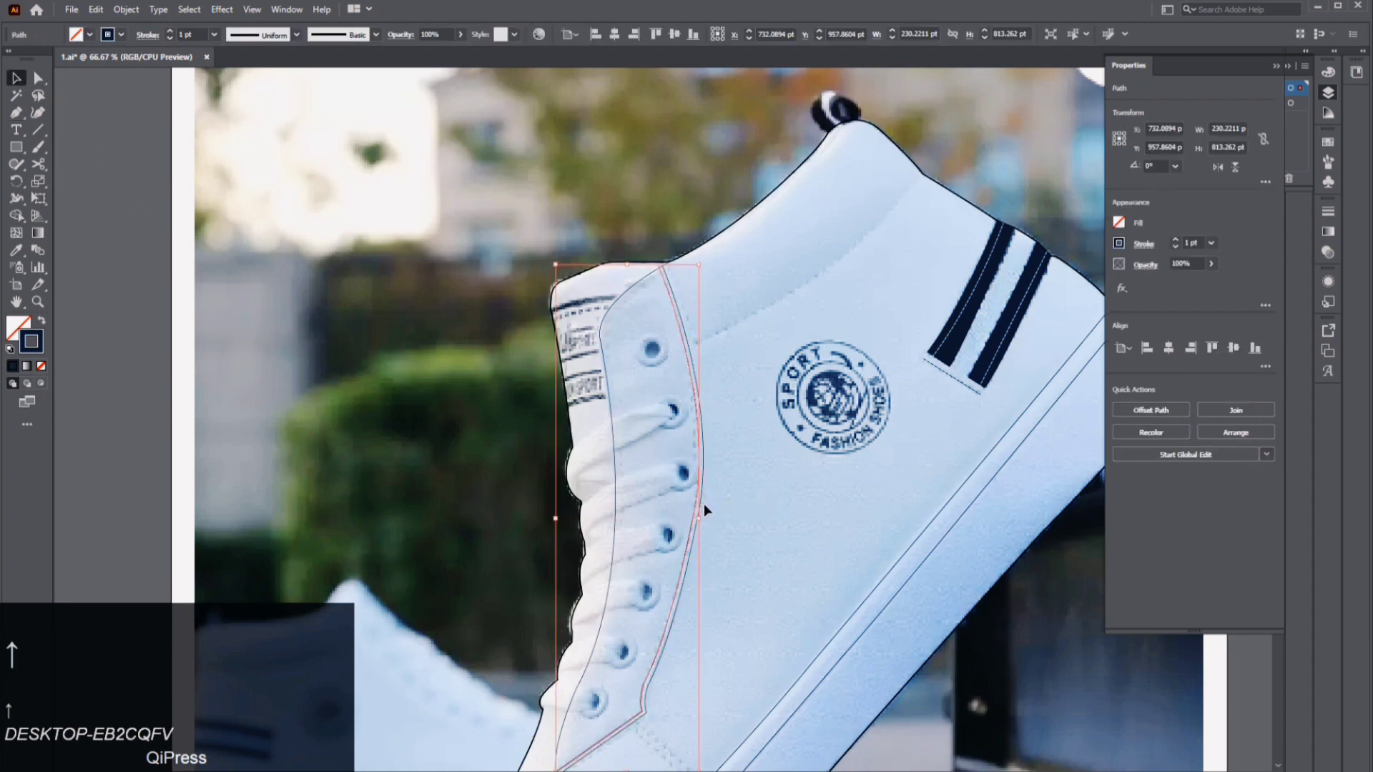
key(Up)
key(Left)
key(Up)
key(Up)
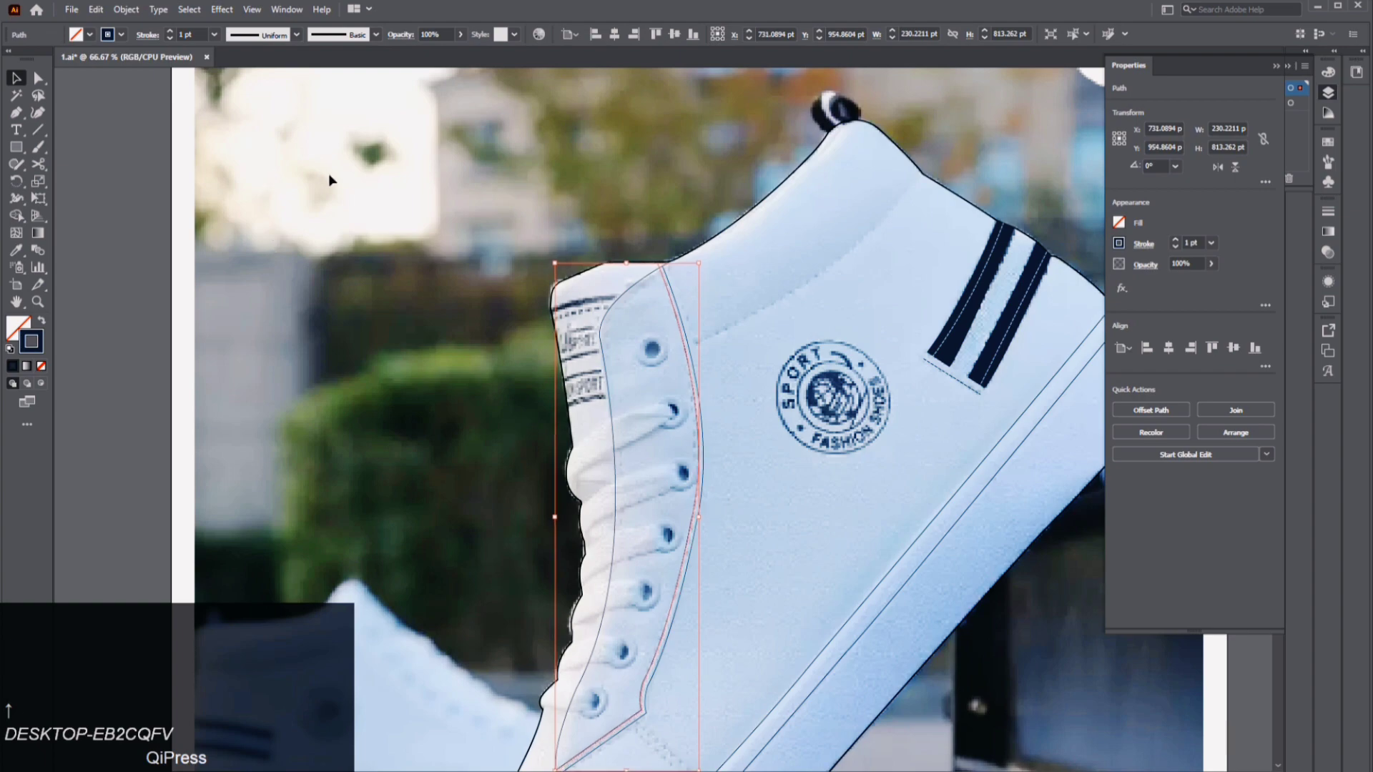
- Adjust the end anchors of the inner parallel line to meet the lace panel's outline at the collar and lower corner
click(39, 78)
scroll(659, 239, up, 3)
click(655, 319)
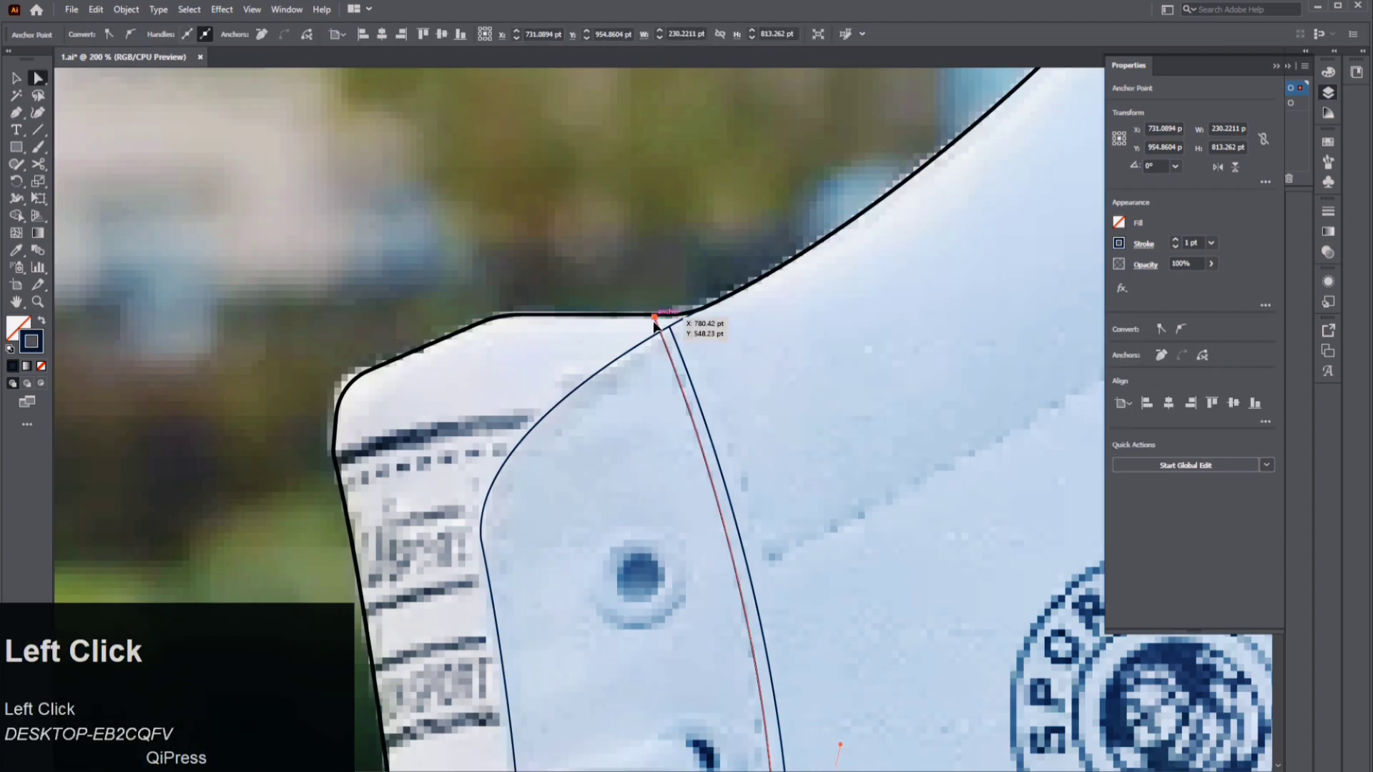
drag(654, 318, 661, 331)
key(space)
drag(608, 686, 729, 85)
click(587, 626)
key(Up)
key(Up)
click(779, 515)
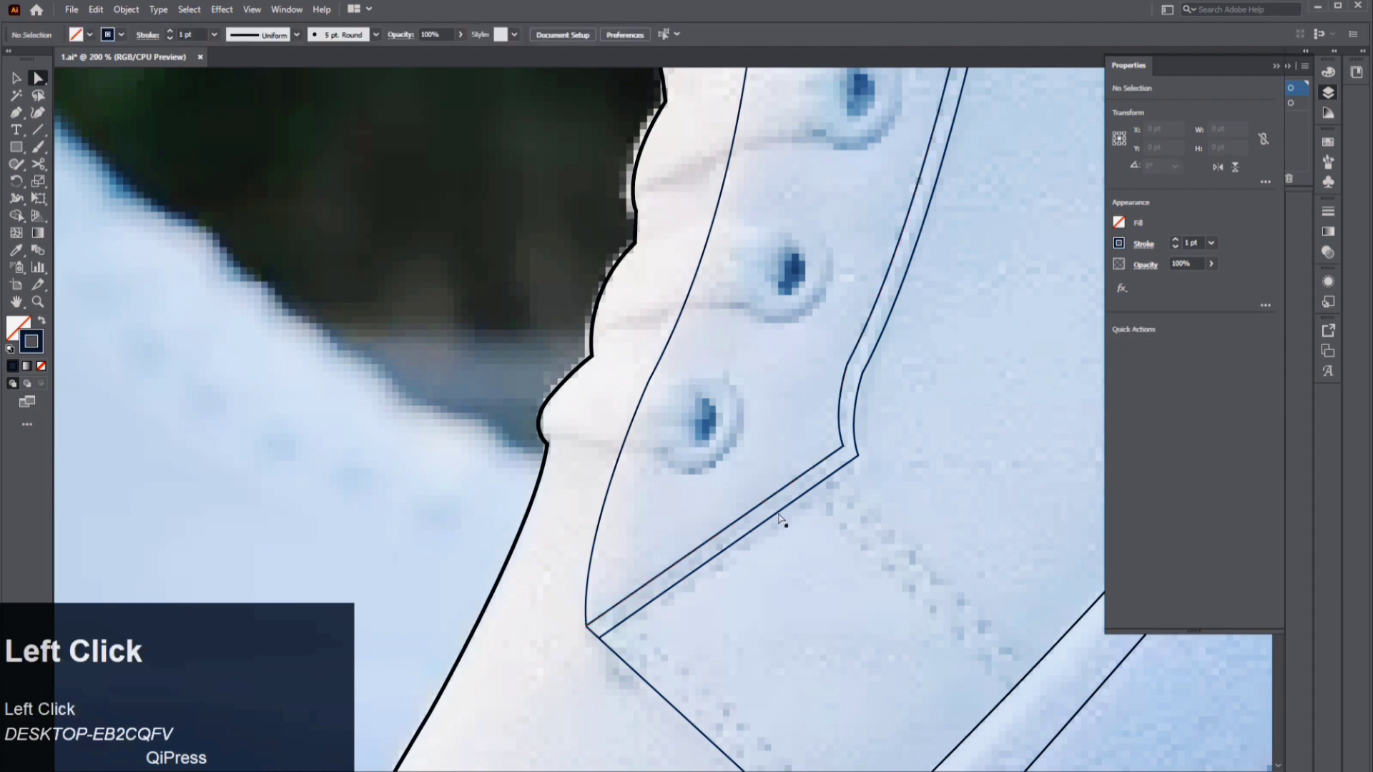
- Turn the inner parallel line of the lace panel into a dashed stroke
click(766, 501)
click(1143, 245)
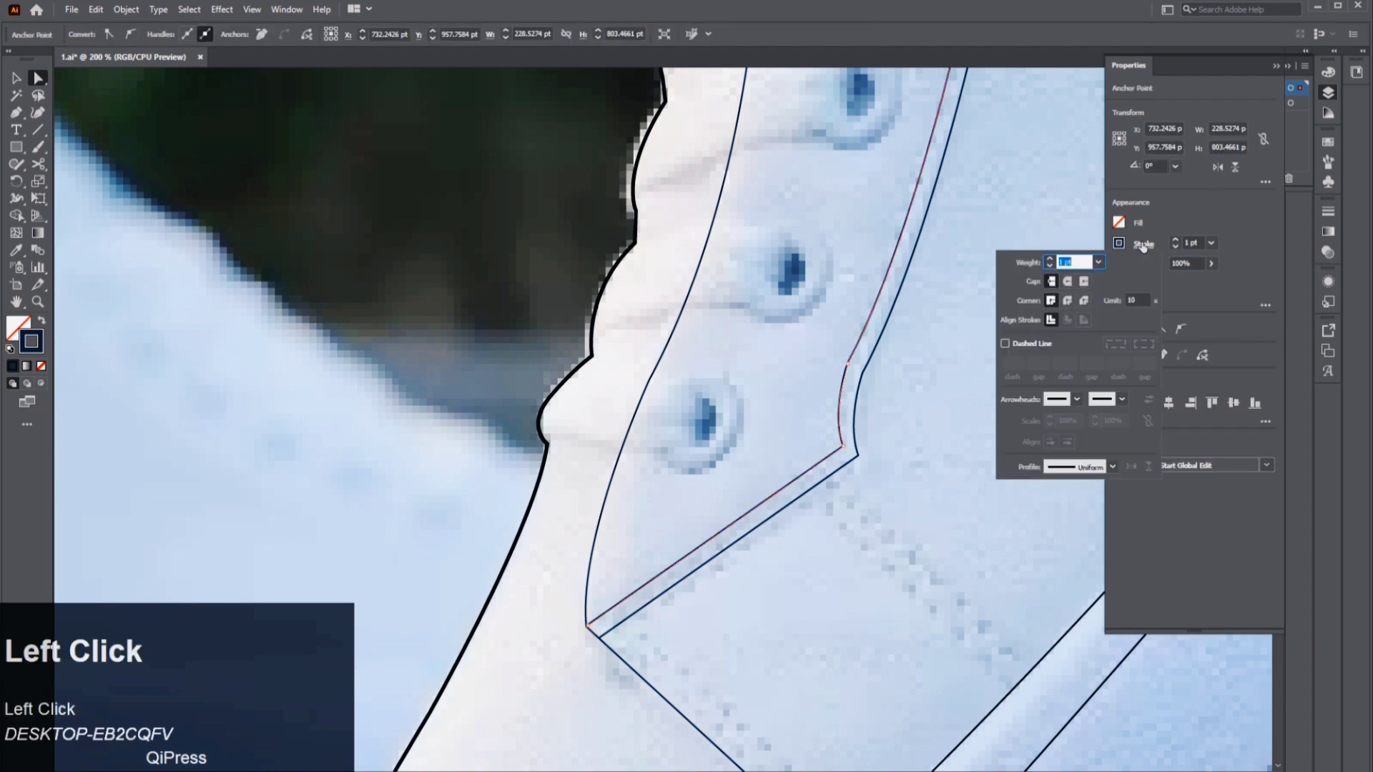
click(1005, 344)
click(941, 478)
click(941, 478)
- Draw a curved dashed seam below the padded collar, from the shoe's back edge to the lace panel
alt+scroll(974, 399, down, 3)
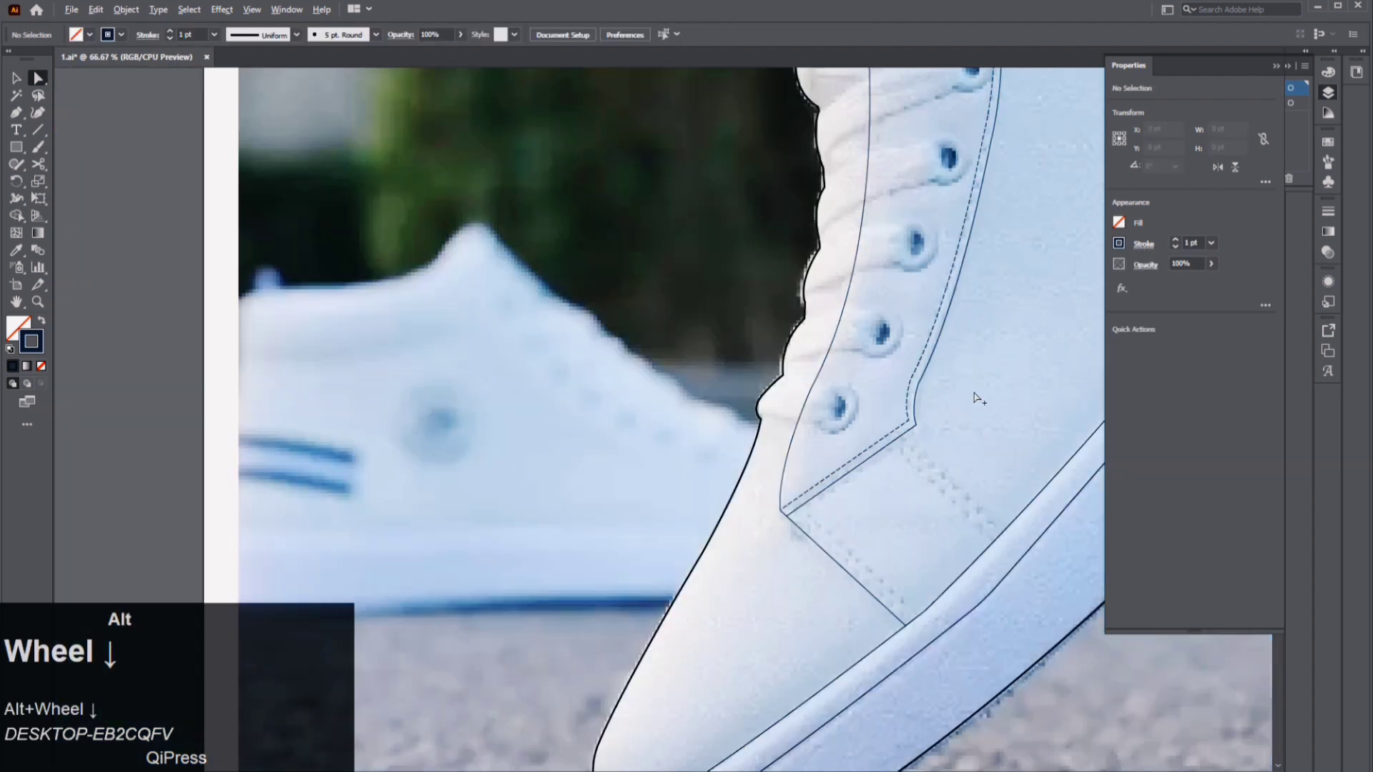
key(space)
drag(922, 107, 824, 395)
alt+scroll(860, 355, up, 1)
key(p)
click(894, 267)
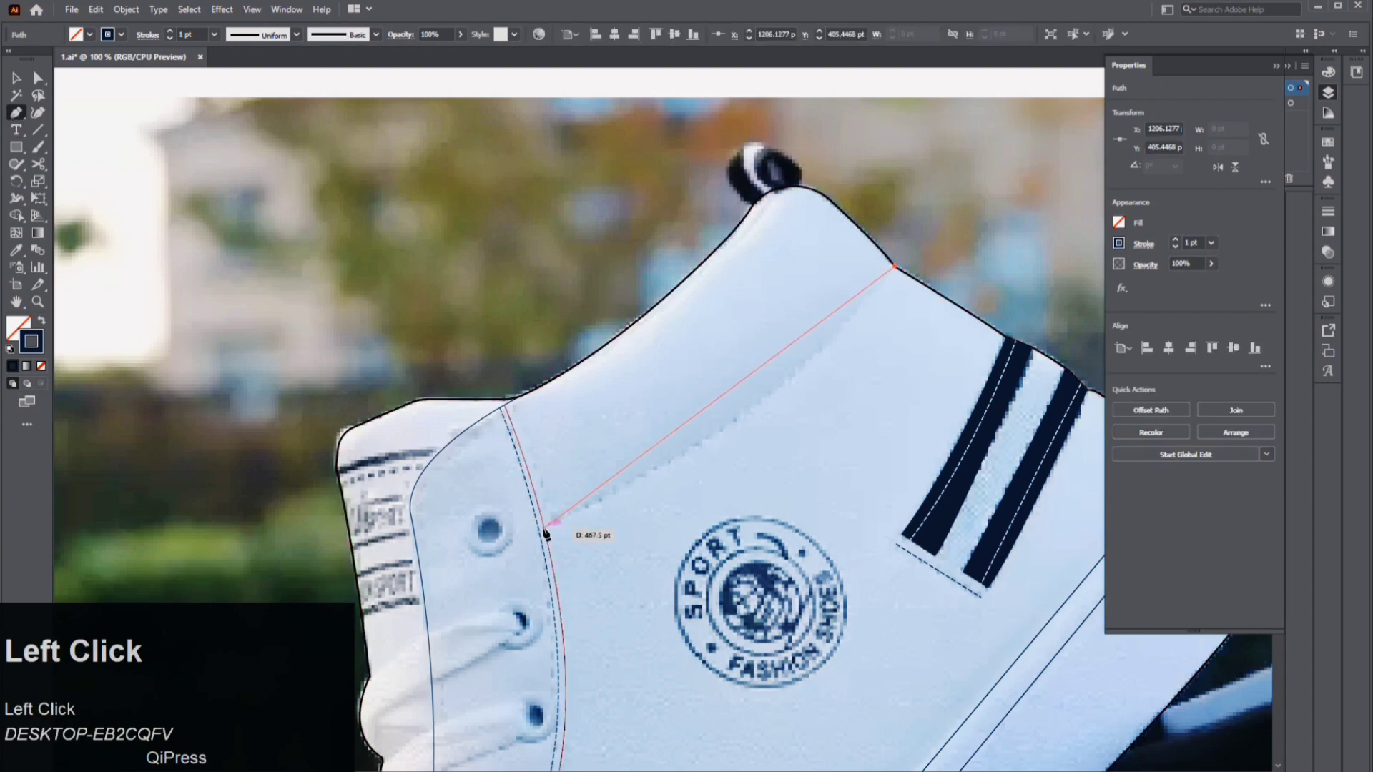
drag(544, 528, 338, 602)
click(15, 77)
click(423, 344)
- Draw an ellipse about 172 by 179 pt around the round SPORT badge and nudge it over the badge
key(space)
drag(601, 512, 389, 305)
drag(16, 147, 66, 181)
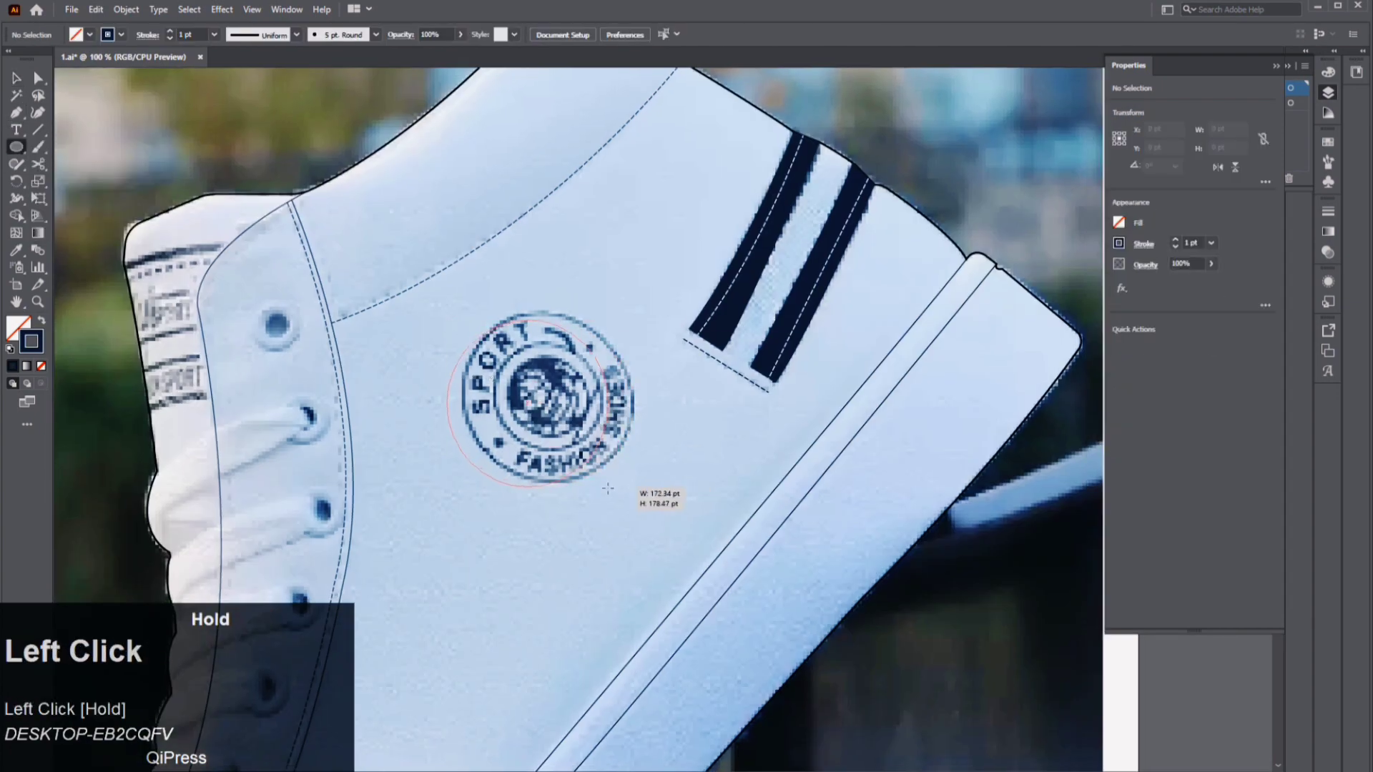
drag(607, 489, 607, 488)
key(Right)
key(Right)
key(Right)
key(Up)
- Move the ellipse's side and upper anchors outward and nudge them to fit the badge's outer ring
click(37, 78)
click(473, 402)
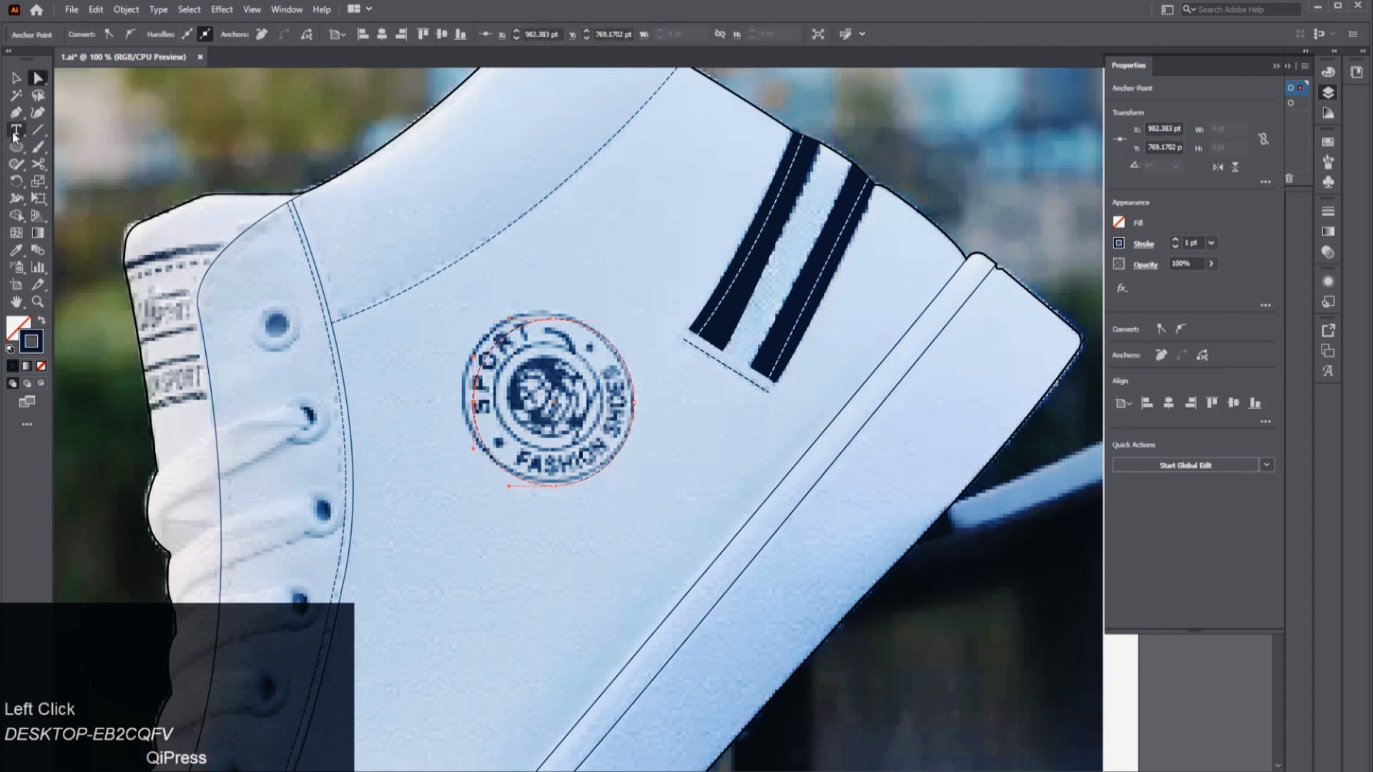
click(16, 78)
drag(473, 403, 464, 403)
drag(549, 319, 549, 312)
key(Left)
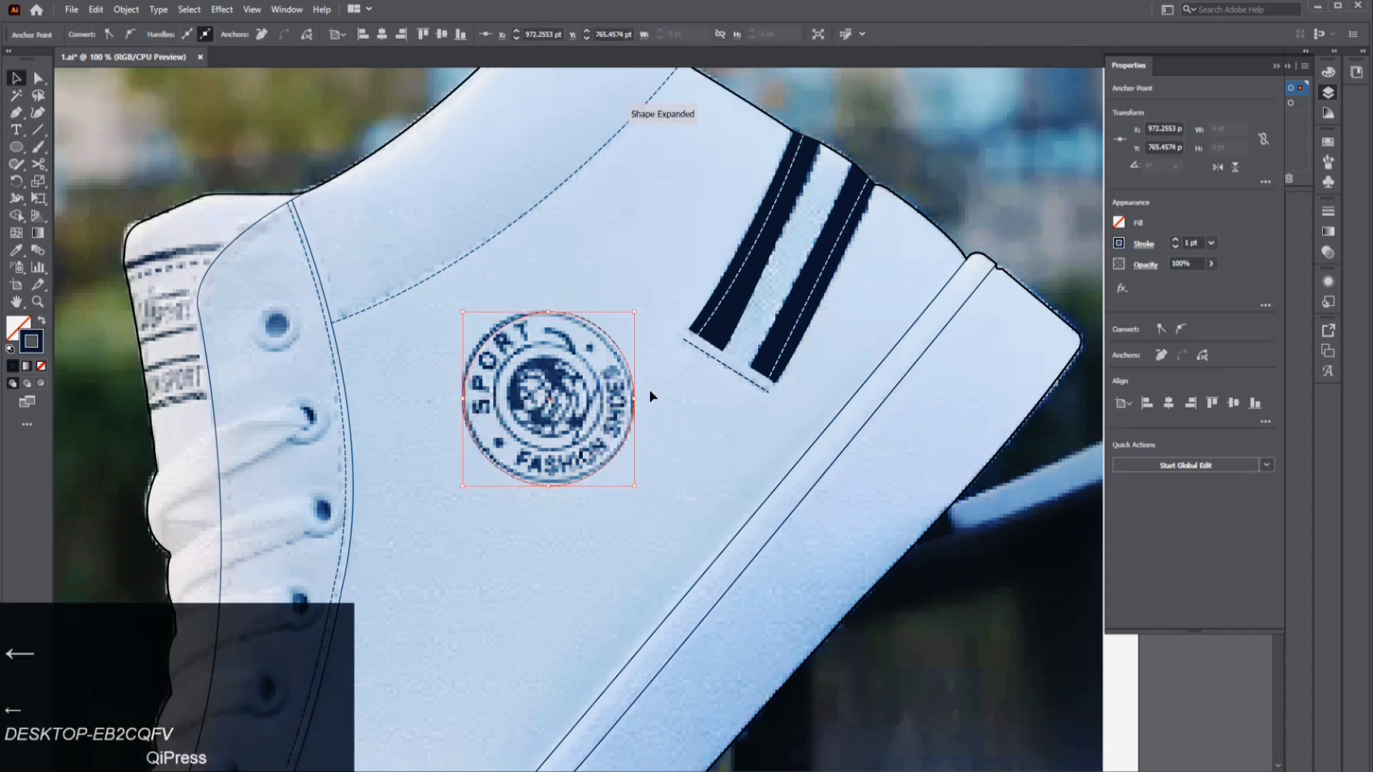
key(Left)
key(Left)
key(Up)
key(Up)
- Offset the badge ellipse inward to make an inner ring about 114 by 116 pt around the emblem
click(126, 9)
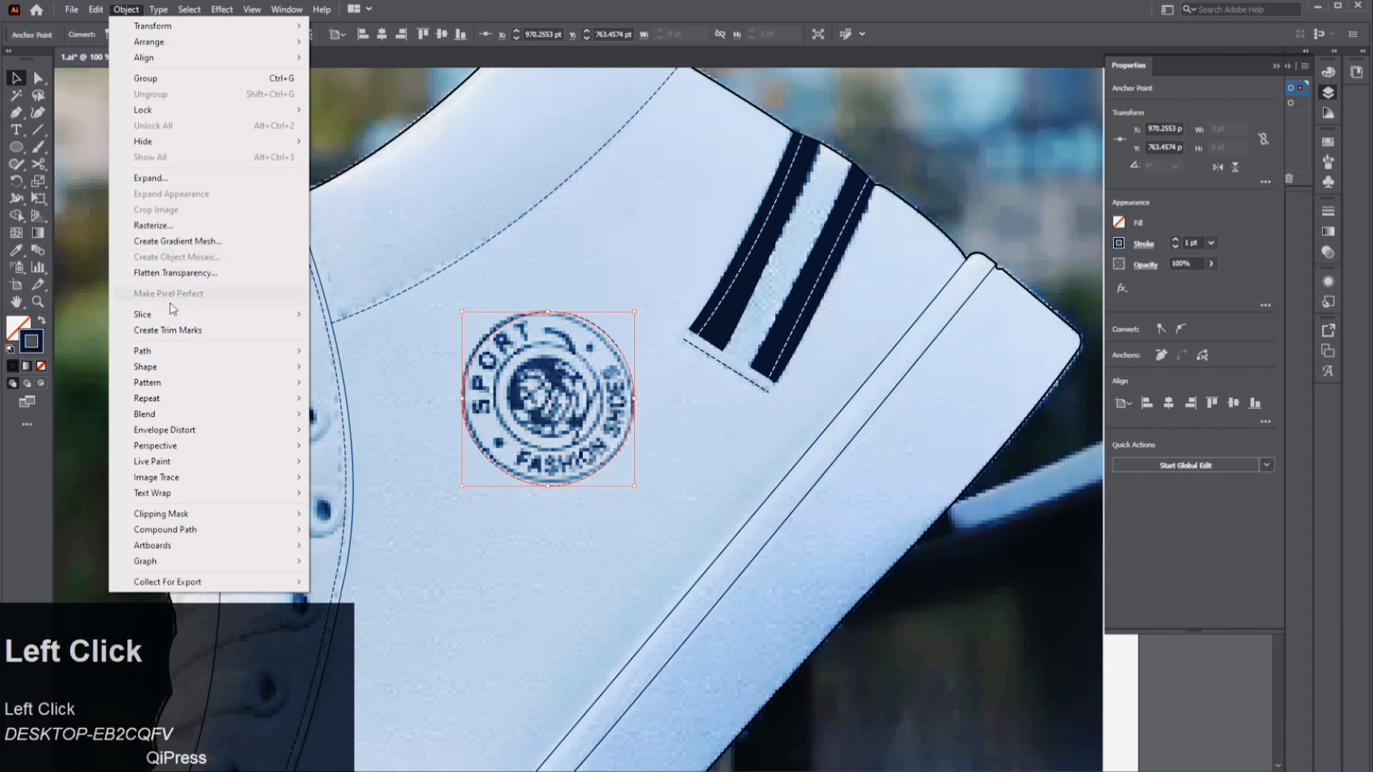
mouse_move(168, 352)
click(361, 399)
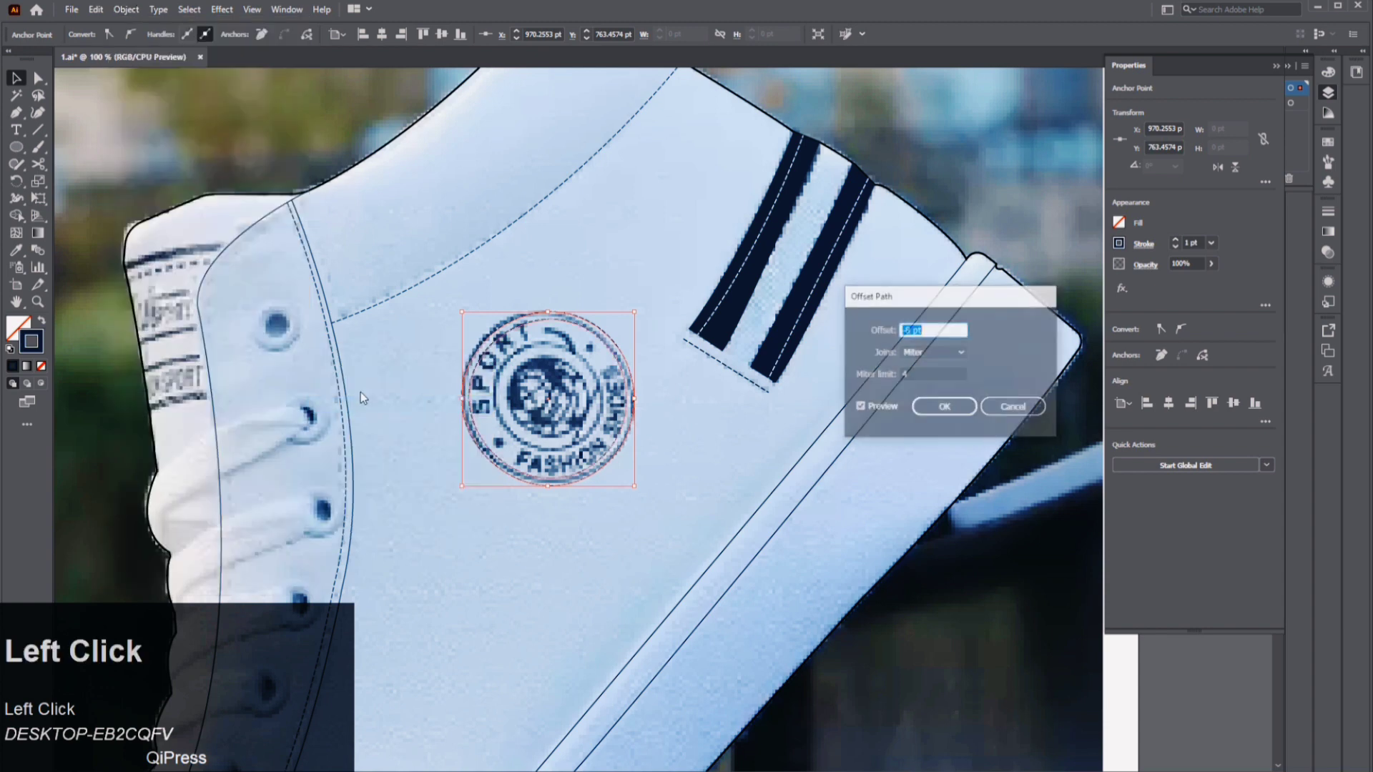
key(Down)
click(944, 406)
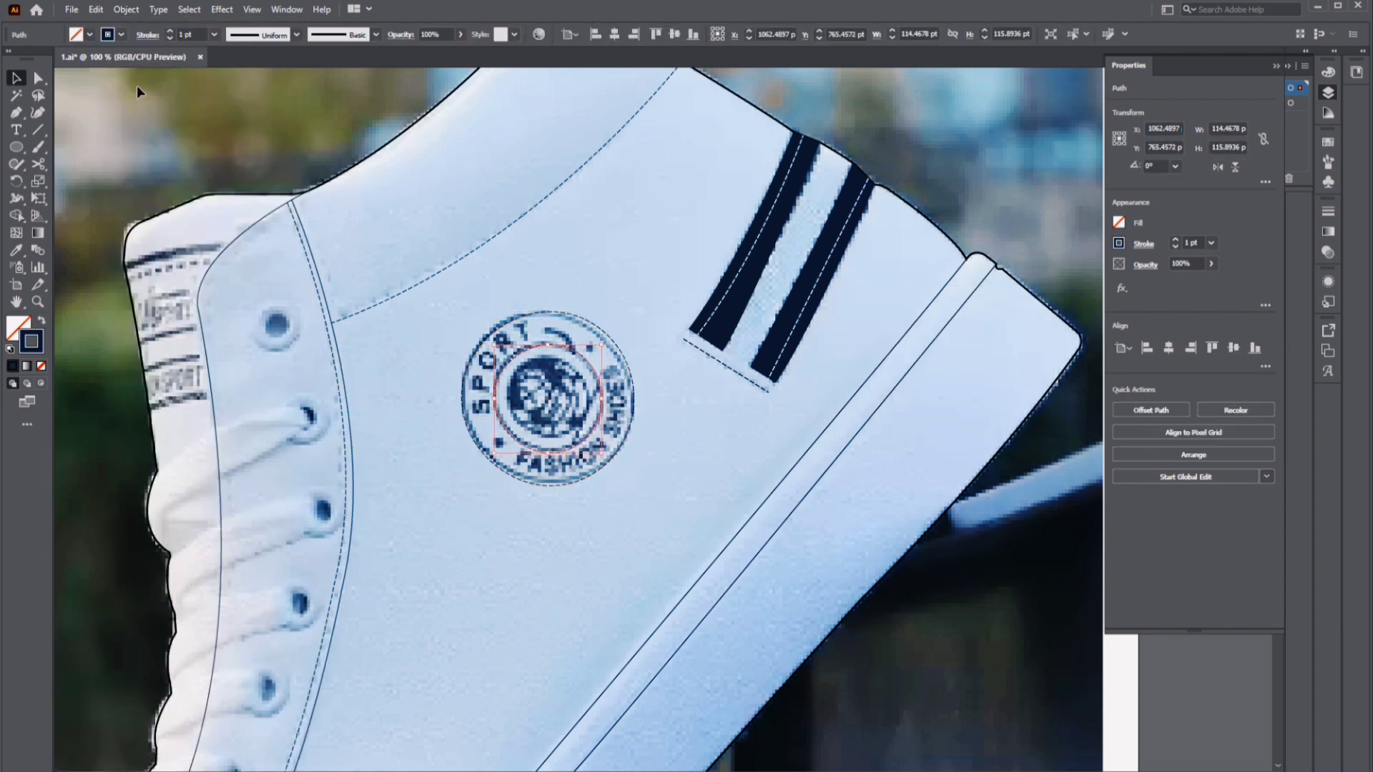
- Offset the badge's inner ring slightly inward again to add a second, closely spaced ring around the central emblem
click(127, 9)
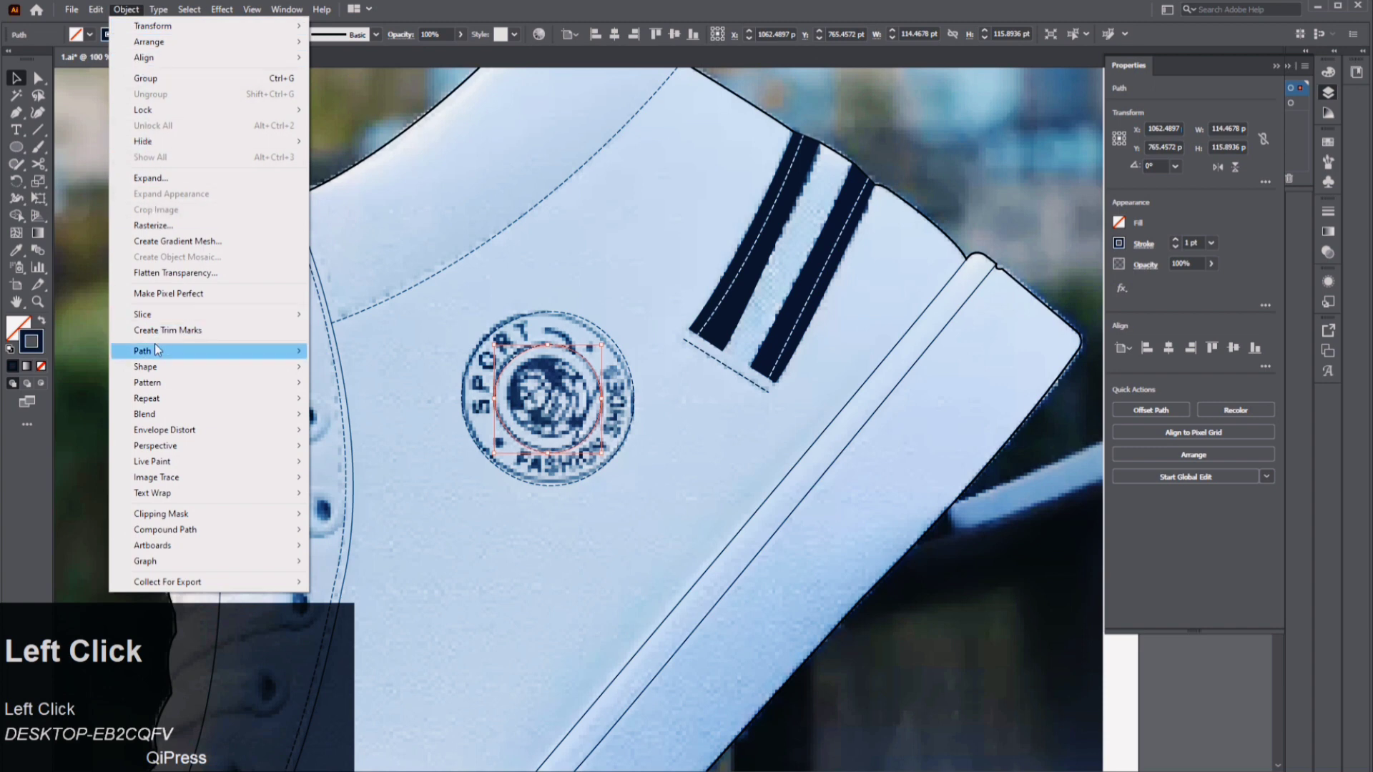
mouse_move(158, 351)
key(Up)
key(Up)
key(Up)
key(Up)
key(Up)
key(Up)
key(Up)
key(Up)
key(Up)
key(Up)
key(Up)
key(Up)
key(Up)
key(Up)
key(Up)
key(Up)
key(Up)
key(Up)
key(Up)
key(Up)
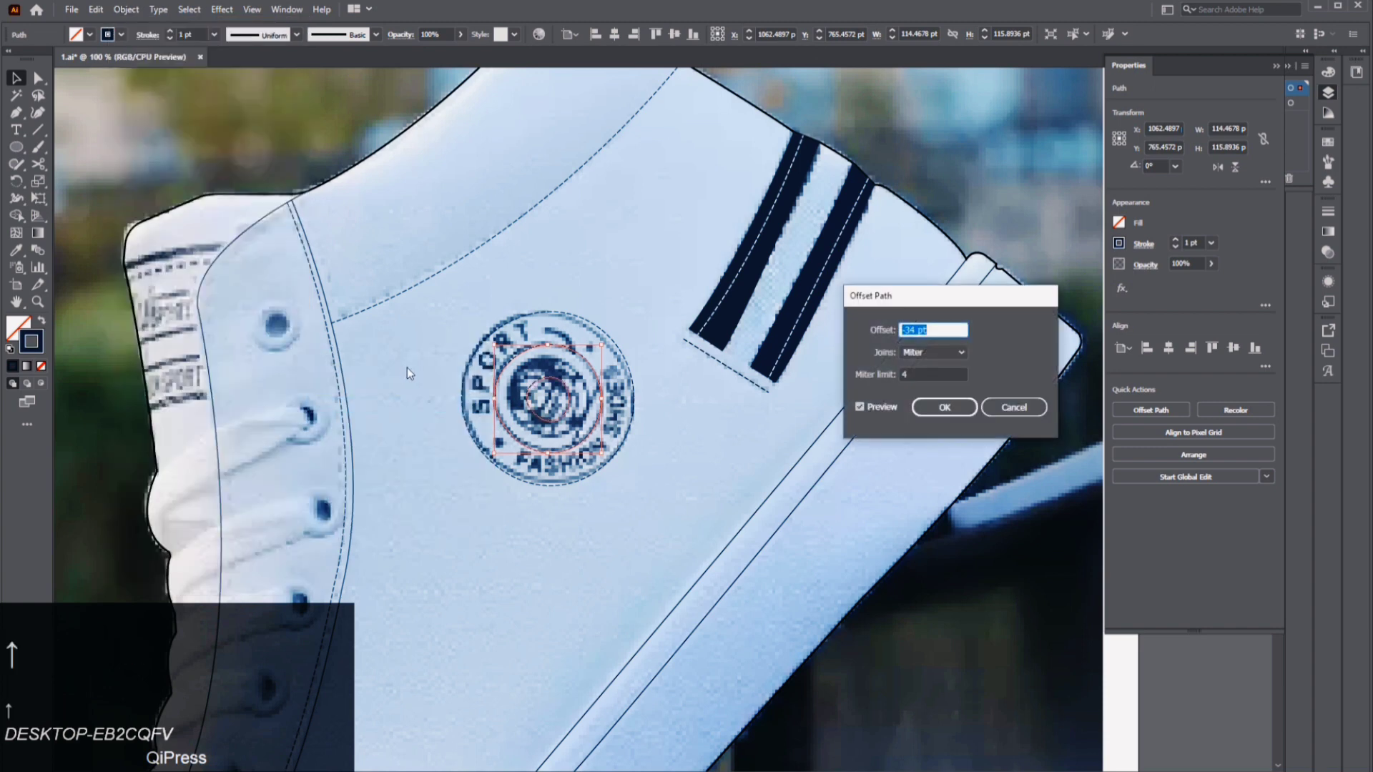
click(944, 407)
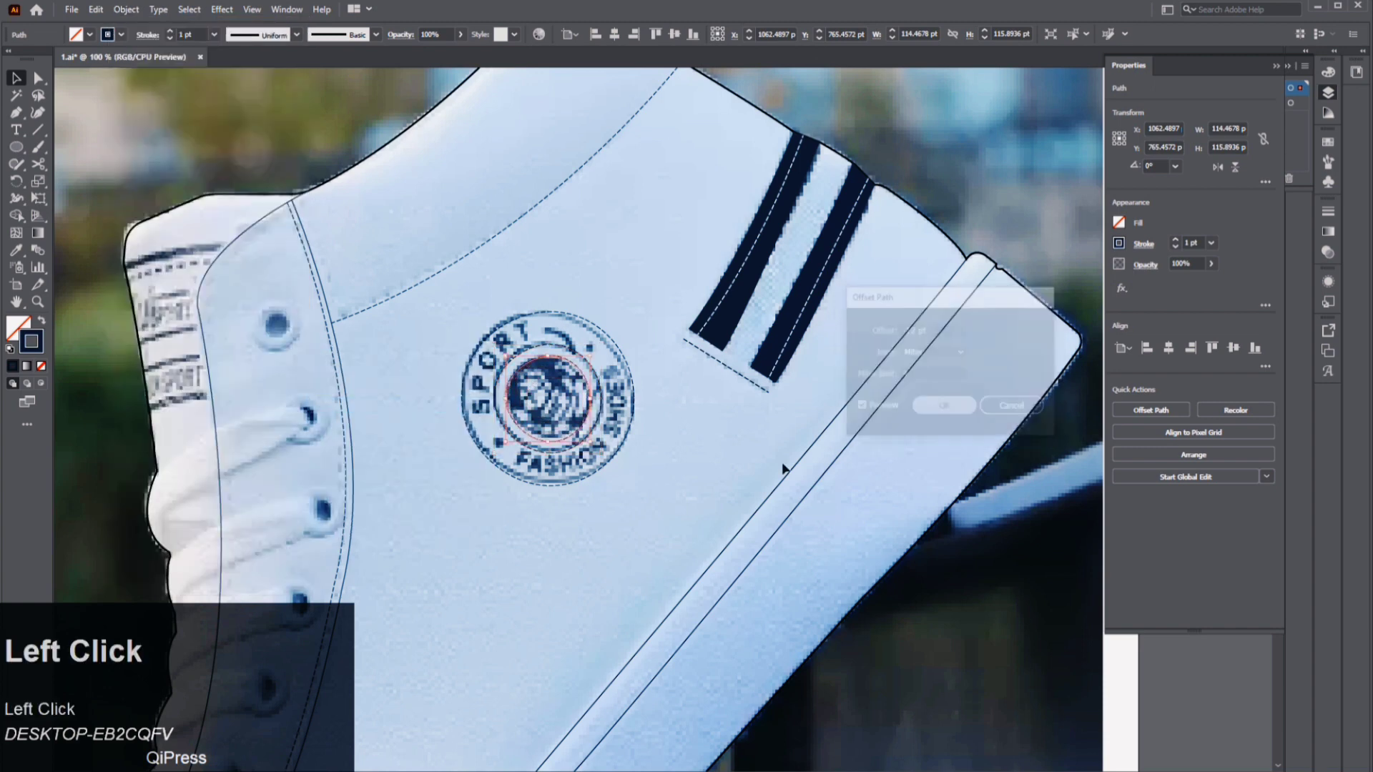
- Draw a circle about 50 pt across around the top eyelet and offset it inward to outline the eyelet hole
click(643, 500)
drag(587, 520, 877, 444)
click(14, 150)
drag(542, 228, 588, 275)
click(126, 9)
mouse_move(166, 351)
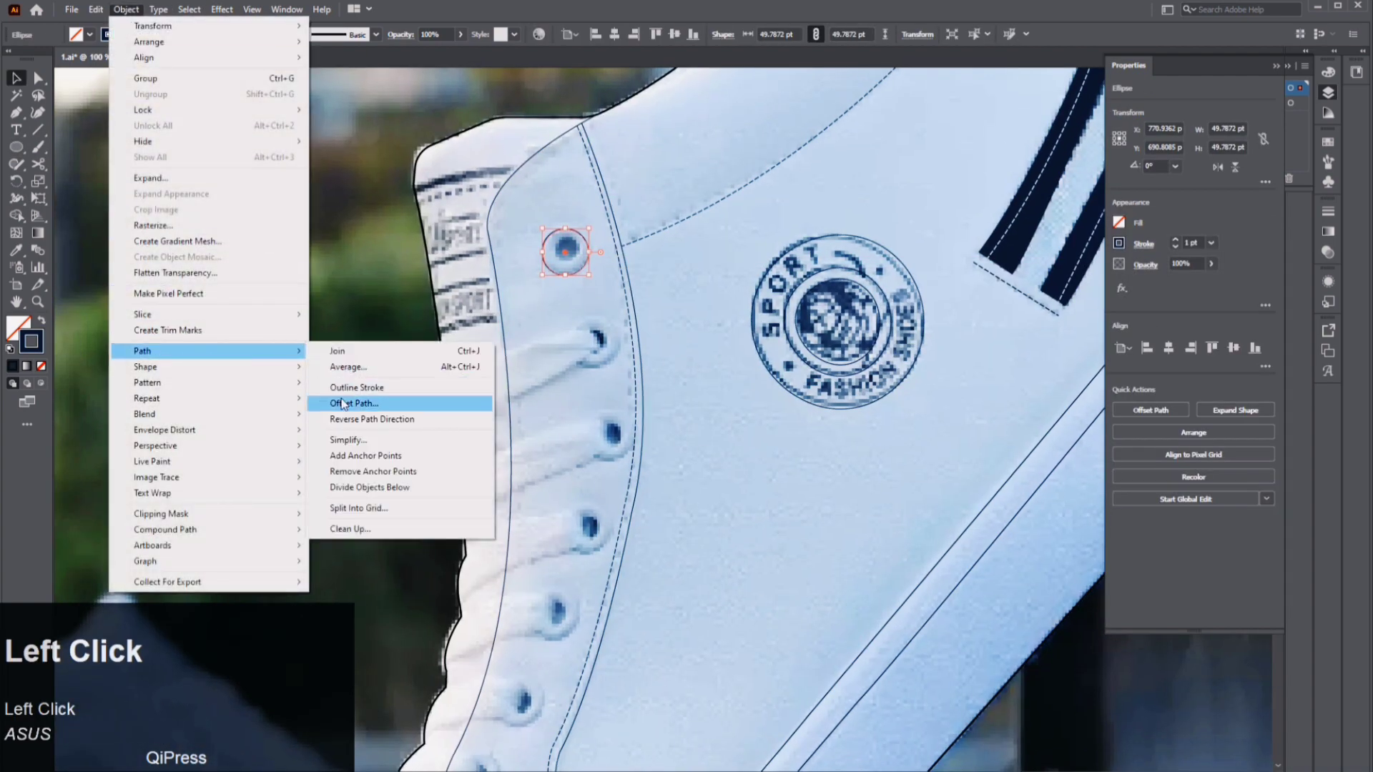
click(346, 395)
click(944, 407)
- Copy the two eyelet circles onto the second eyelet, group them, and place copies of the group on the next four eyelets
drag(567, 255, 604, 349)
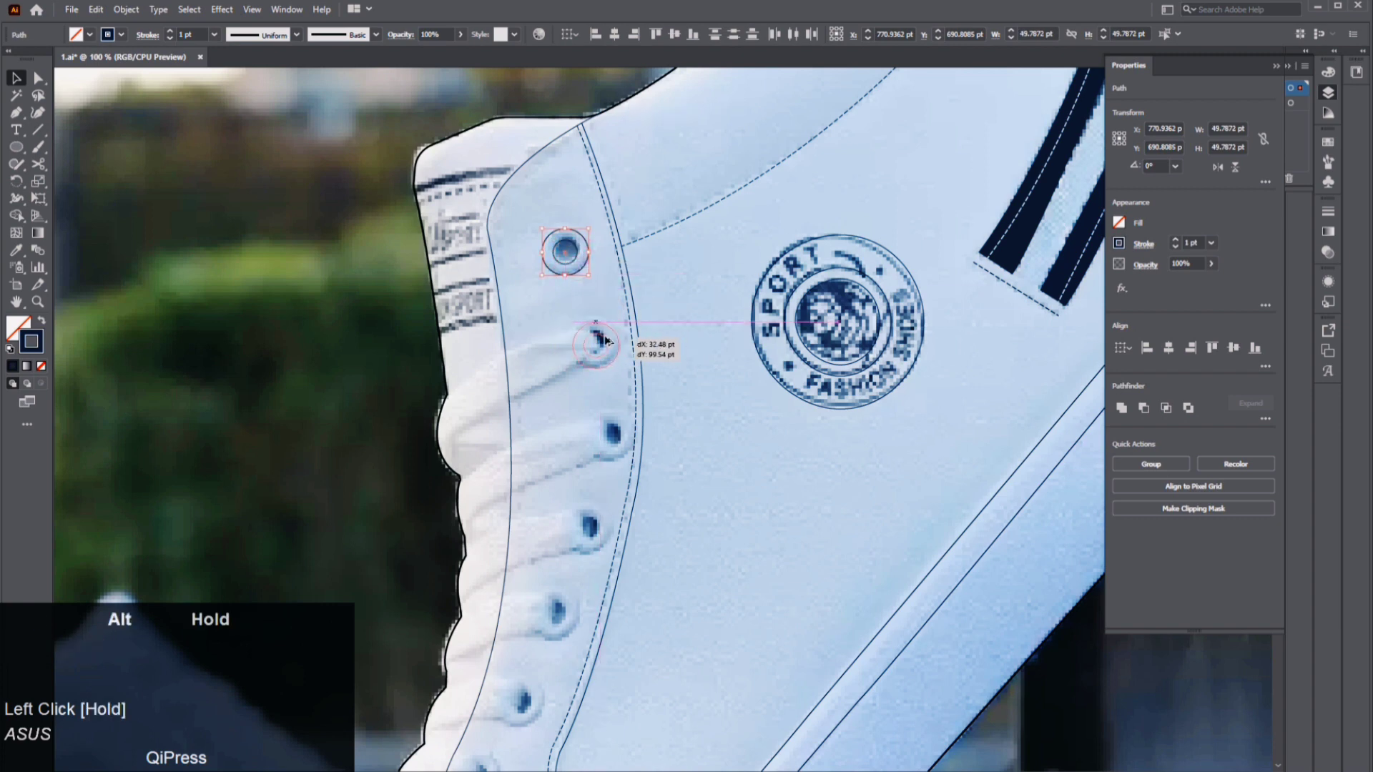
key(ctrl+g)
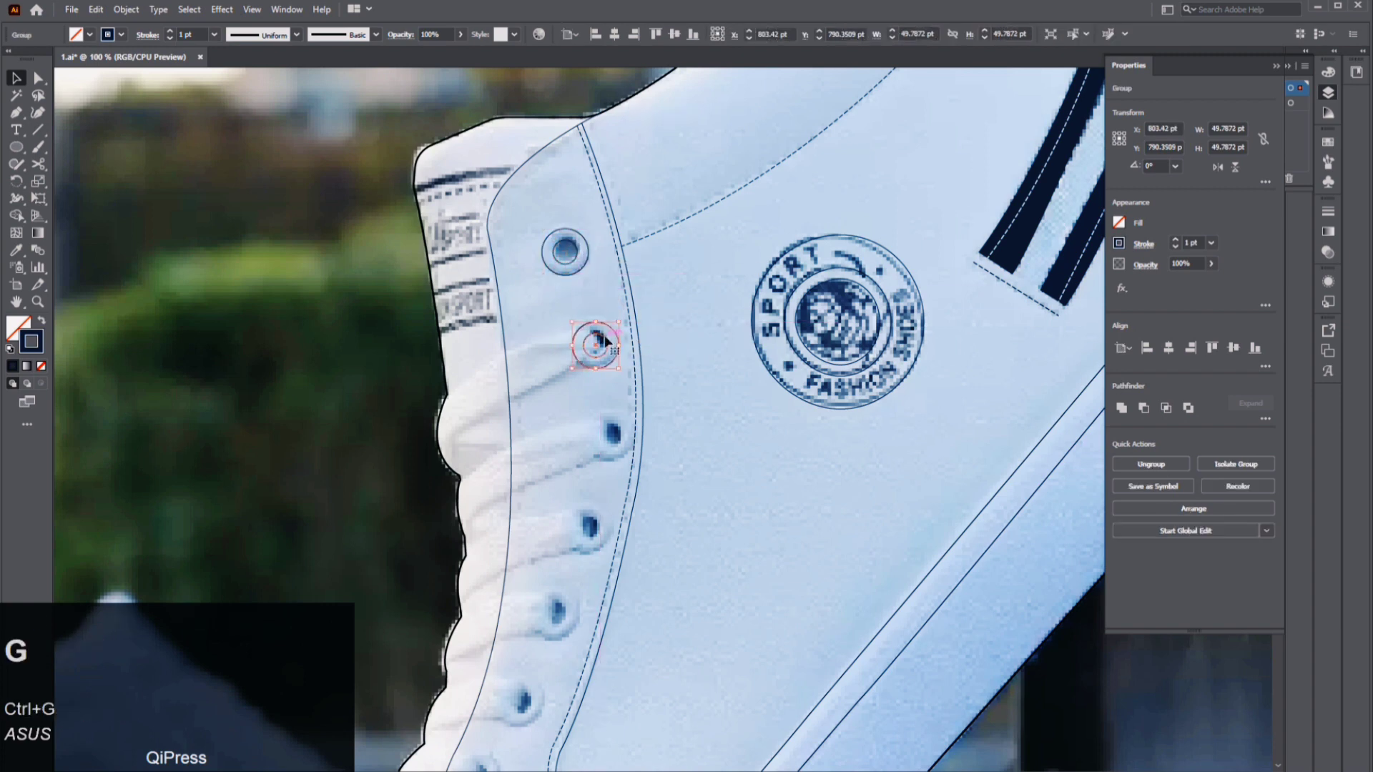
drag(604, 341, 622, 439)
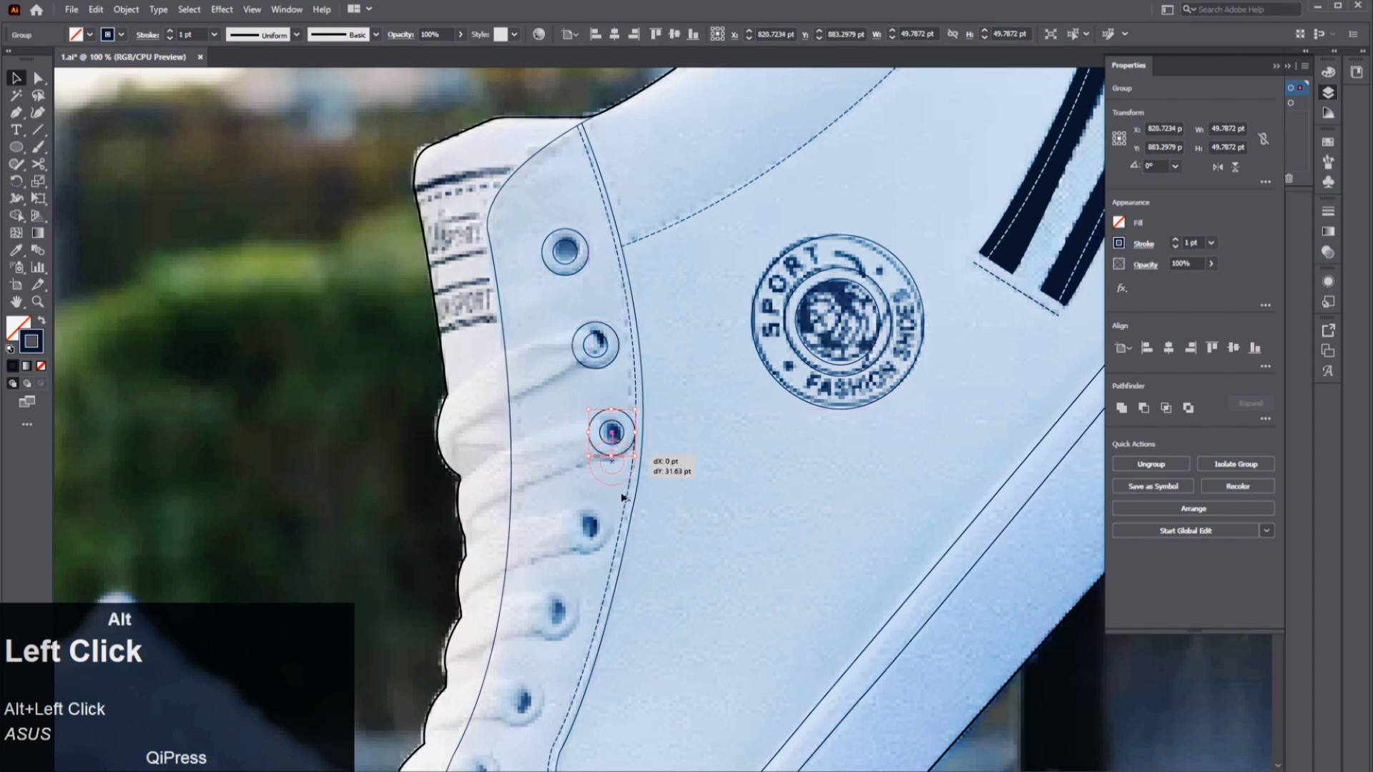
drag(599, 528, 598, 528)
alt+drag(583, 562, 572, 606)
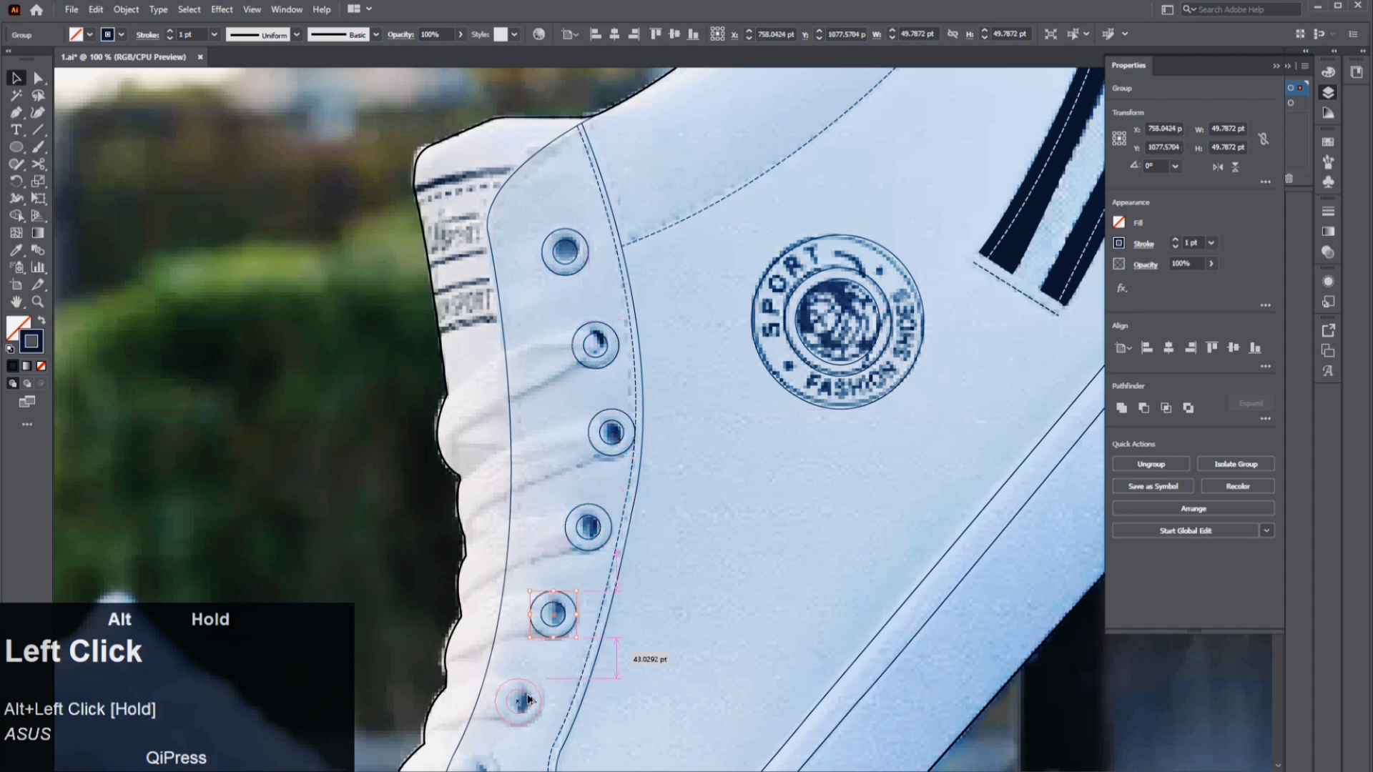
alt+drag(528, 696, 528, 696)
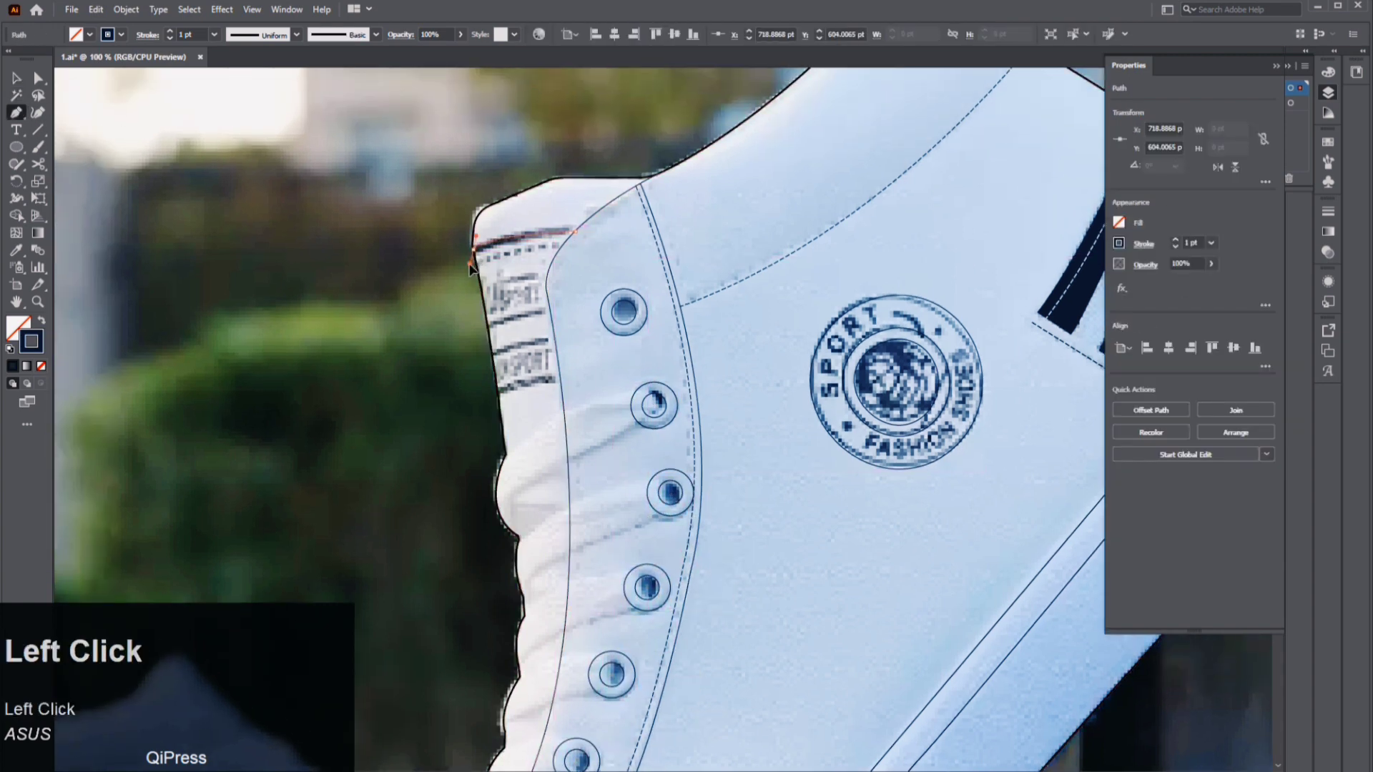
- Trace the stripe and text-band lines across the tongue with the Pen tool, from the lace panel to the shoe's outline
click(14, 116)
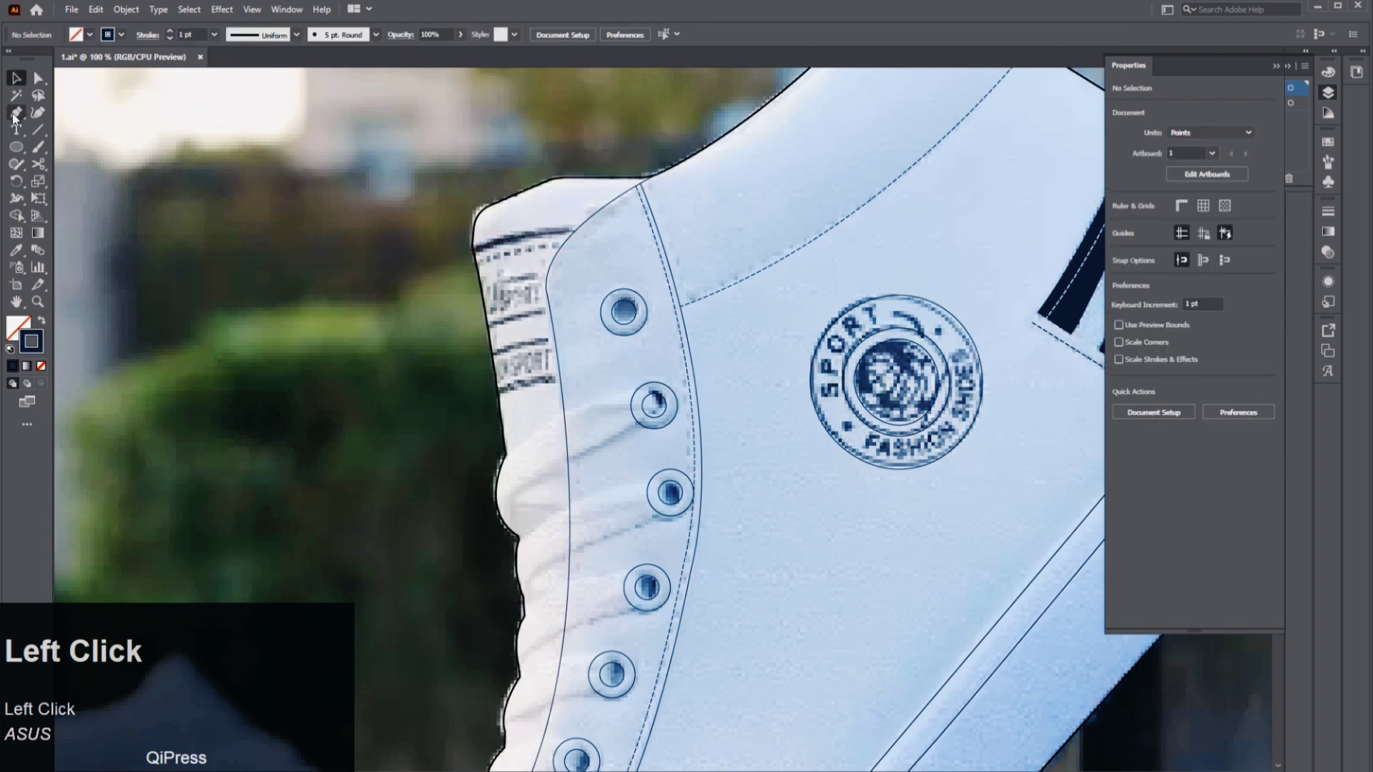
click(561, 248)
mouse_move(475, 263)
mouse_down()
mouse_move(440, 282)
mouse_move(489, 333)
mouse_move(479, 414)
mouse_up()
click(19, 112)
click(546, 276)
click(550, 307)
click(554, 339)
click(556, 355)
click(561, 382)
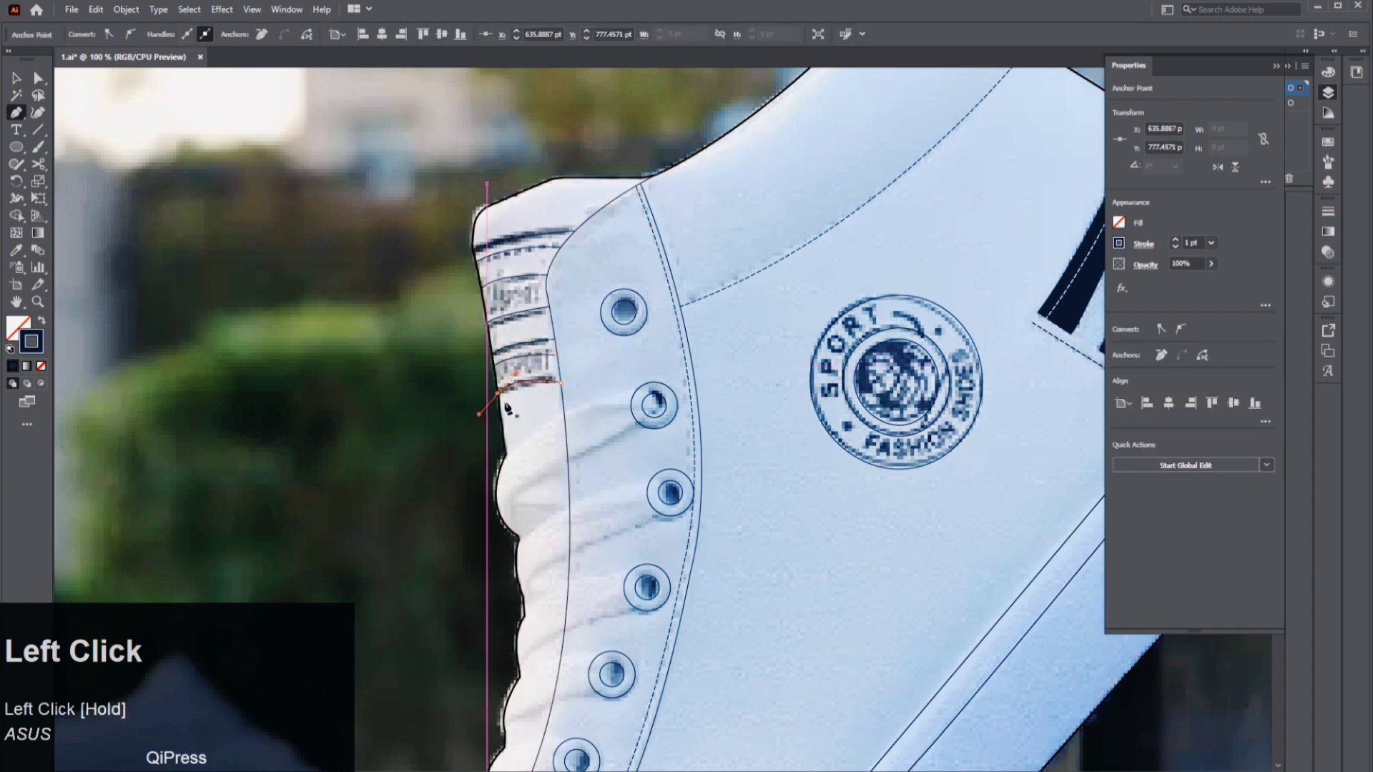
- Draw the top lace as a curved path from the shoe's outline into the second eyelet and back to the outline
scroll(615, 462, up, 1)
drag(627, 449, 660, 469)
click(481, 477)
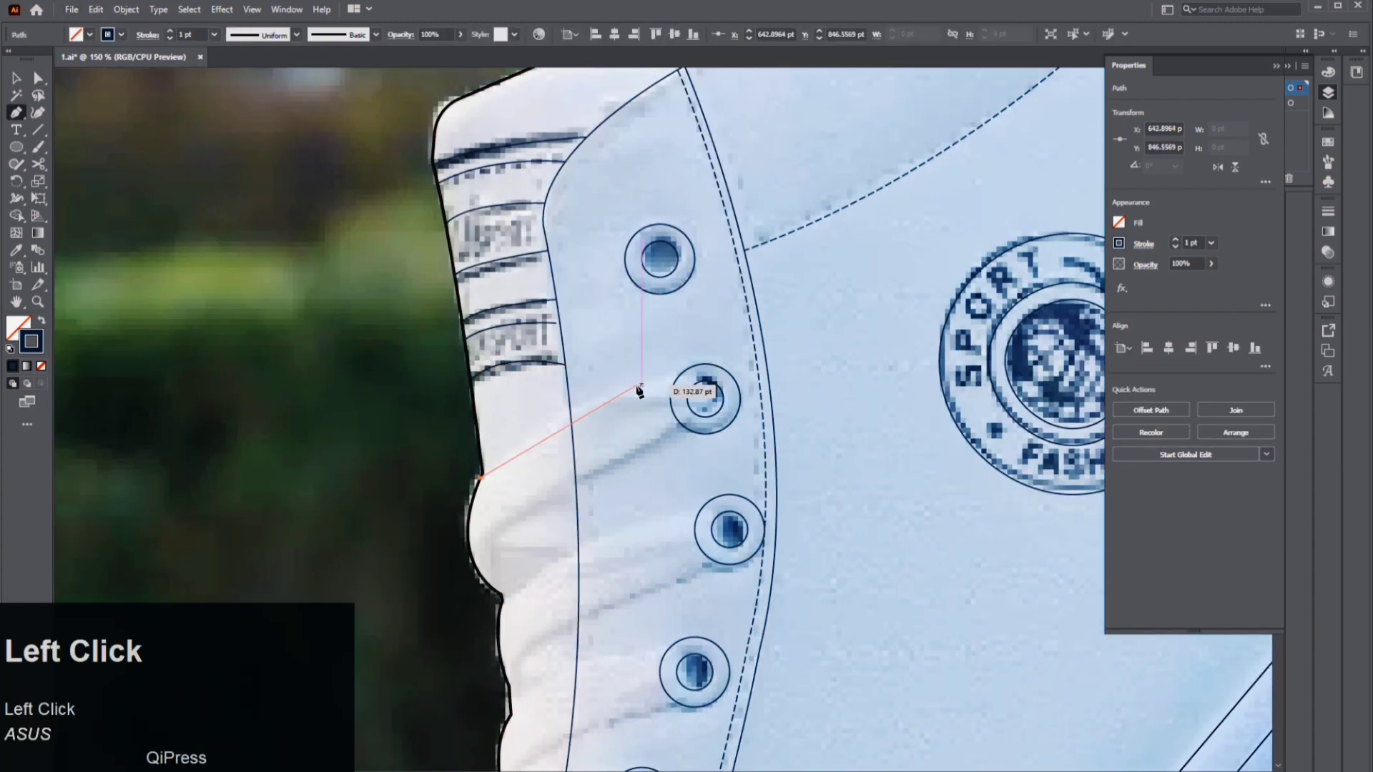
drag(687, 377, 790, 369)
click(687, 378)
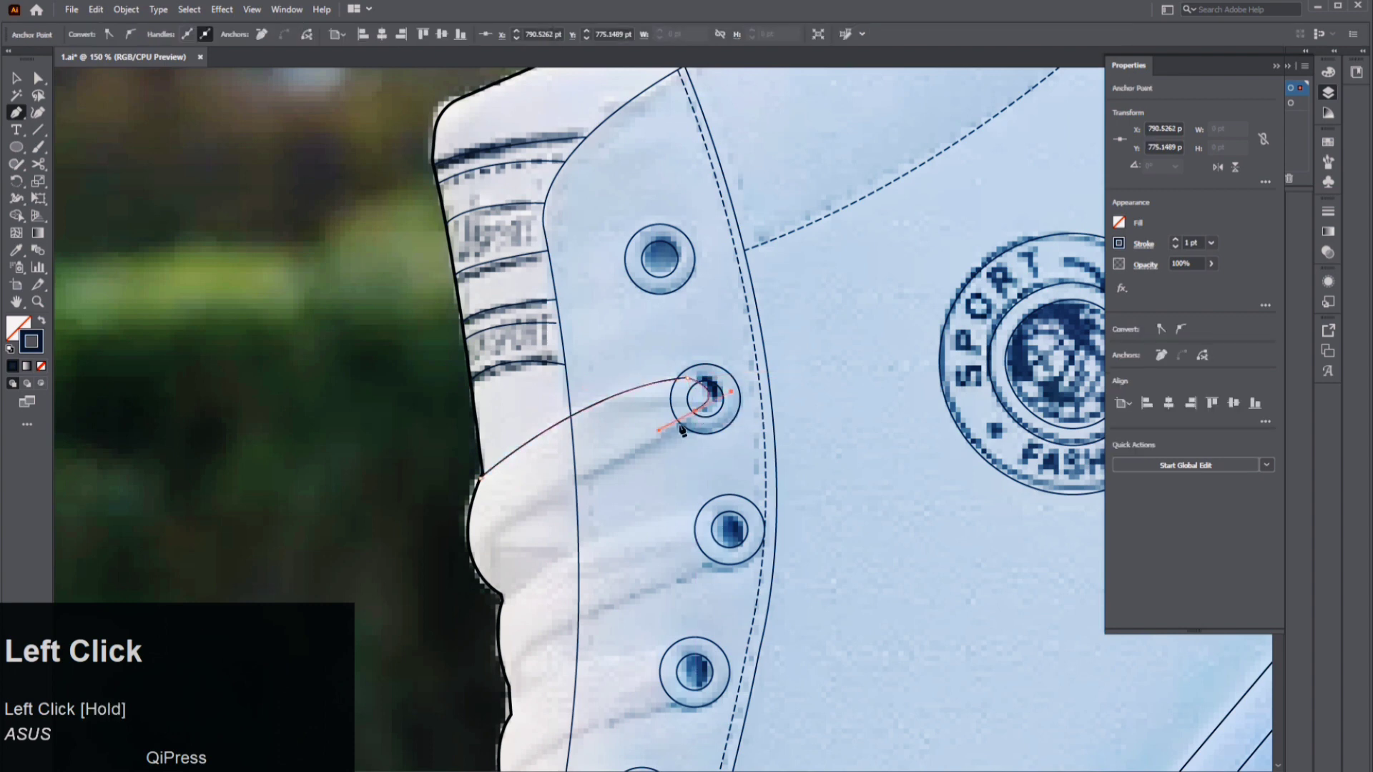
mouse_move(497, 555)
mouse_down()
mouse_move(508, 523)
mouse_move(483, 575)
mouse_up()
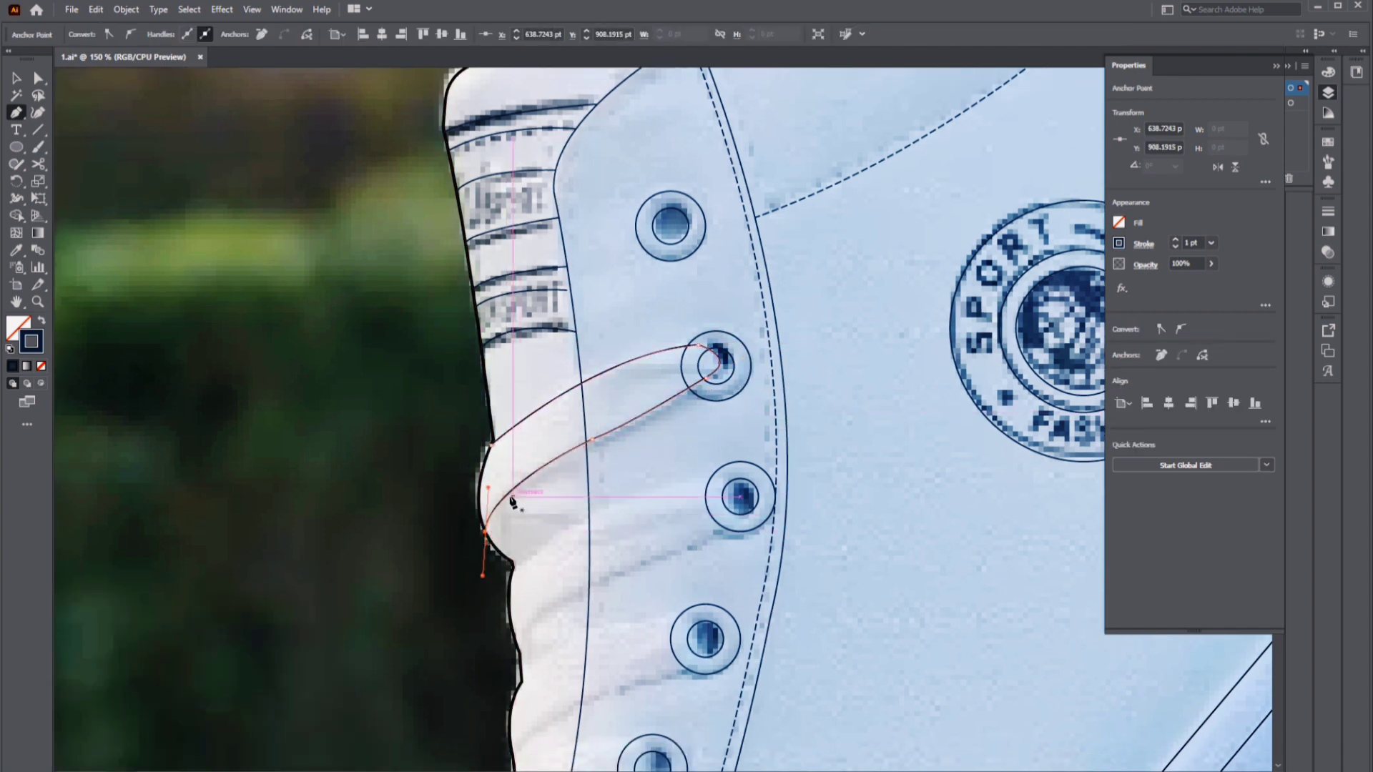
- Draw the second lace as a curved path from the outline into the third eyelet and back
click(512, 569)
drag(725, 478, 815, 488)
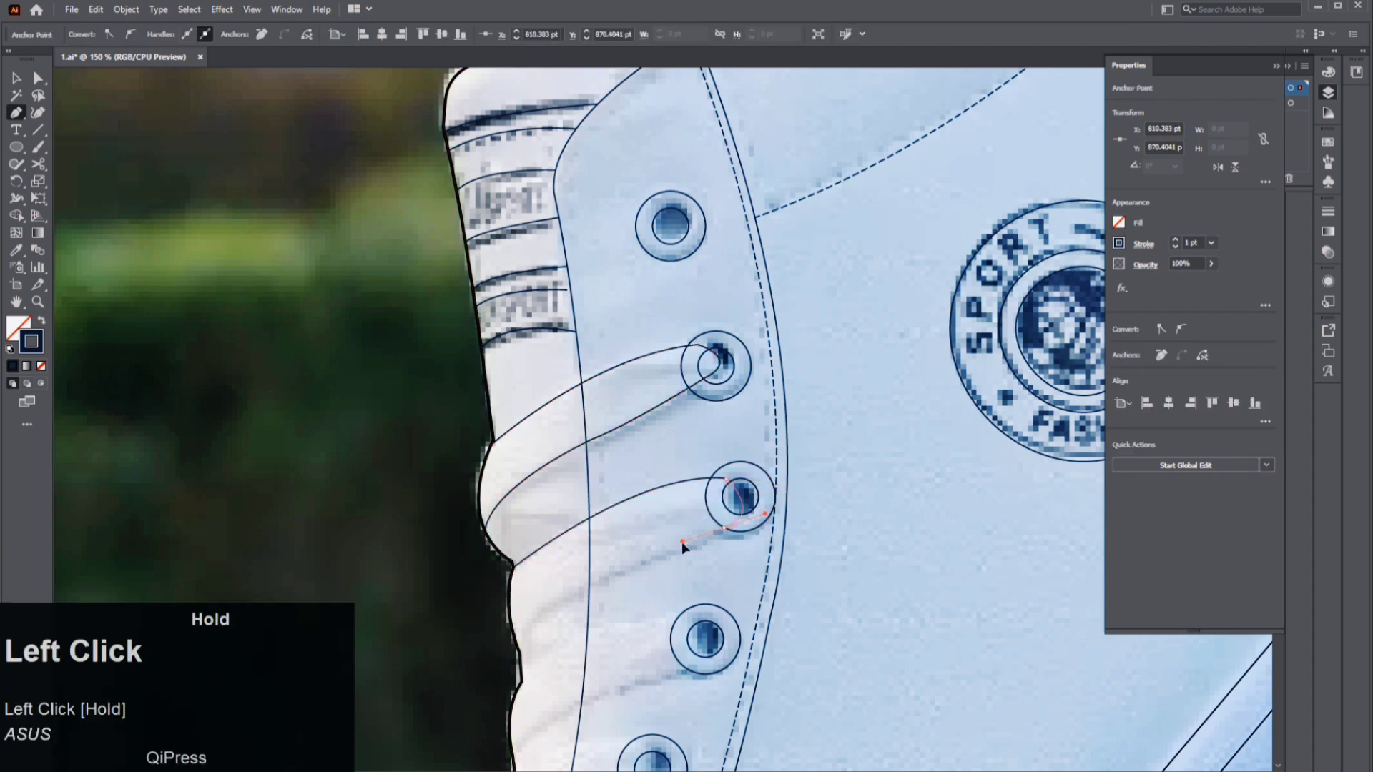
drag(515, 656, 519, 678)
- Draw a short curved fold line at the outline end of the top lace and set its stroke to 0.5 pt
click(513, 491)
drag(503, 556, 517, 594)
click(15, 78)
click(1210, 242)
click(1228, 275)
click(696, 441)
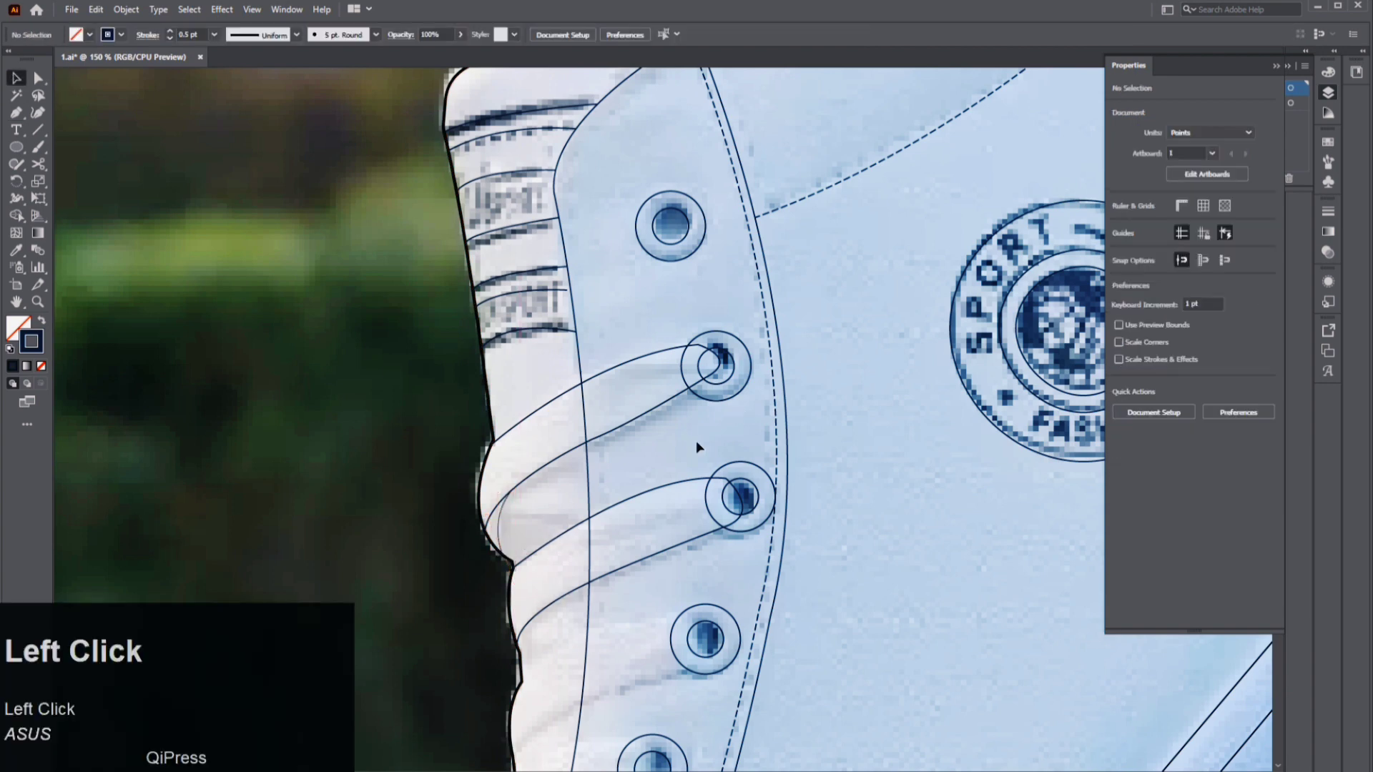
- Draw the third lace with the 0.5 pt stroke, curving from the outline into the fourth eyelet and back
drag(696, 441, 673, 241)
key(p)
click(500, 484)
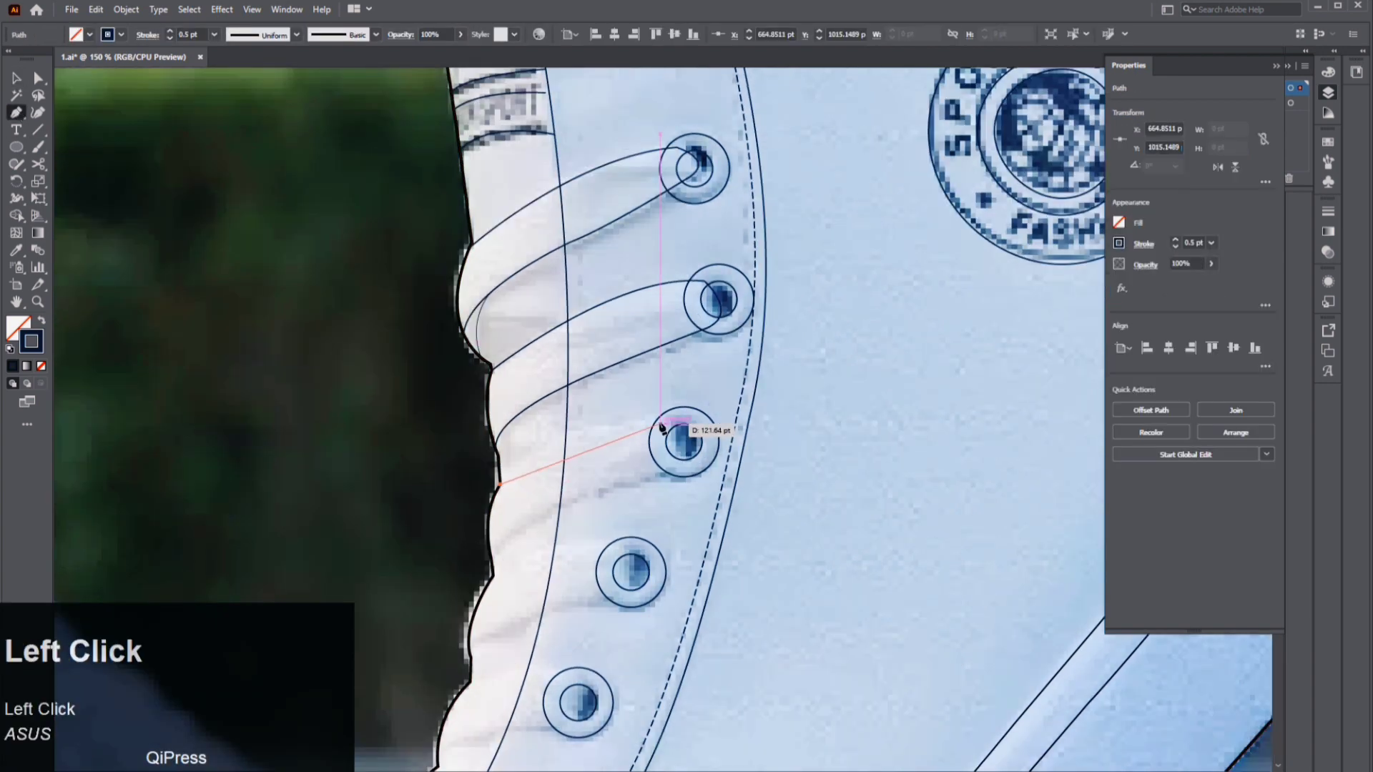
drag(661, 428, 702, 432)
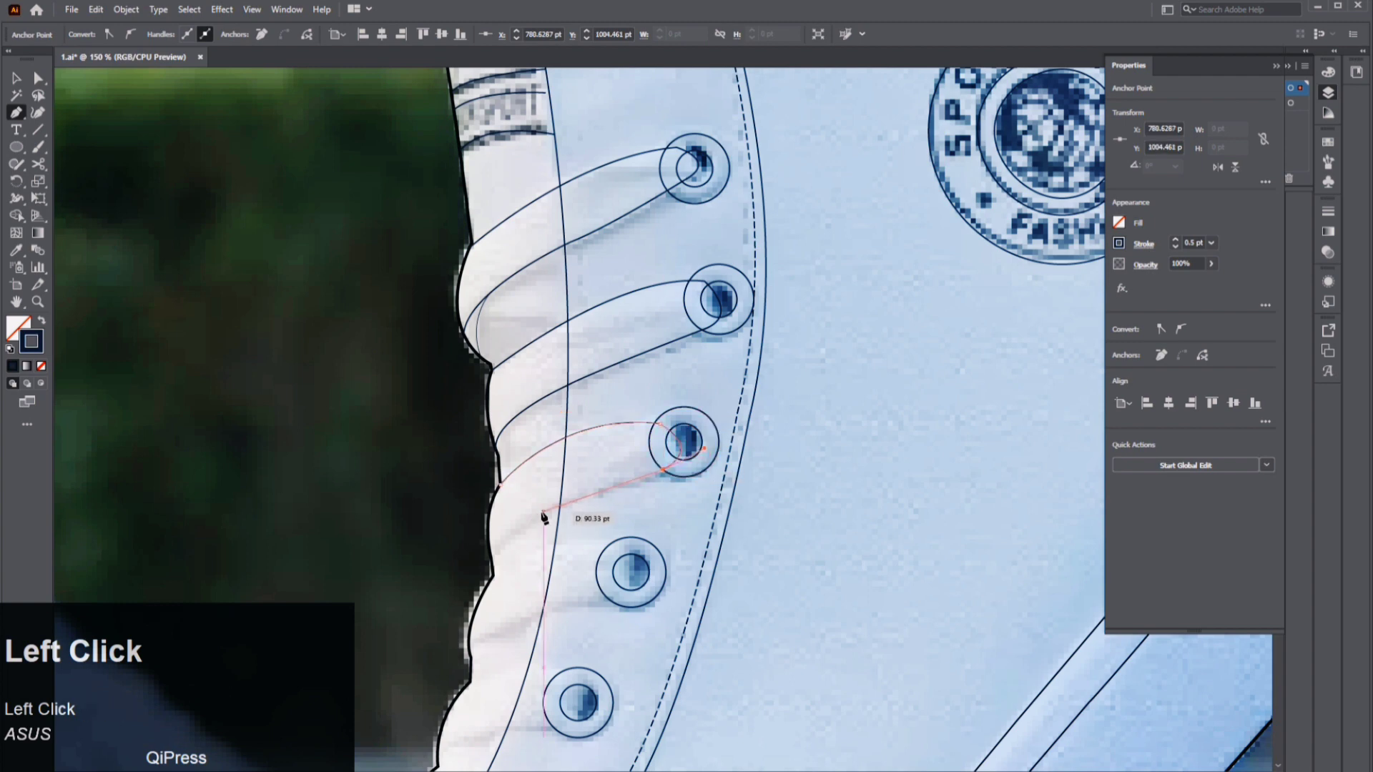
drag(550, 514, 544, 518)
drag(494, 575, 526, 557)
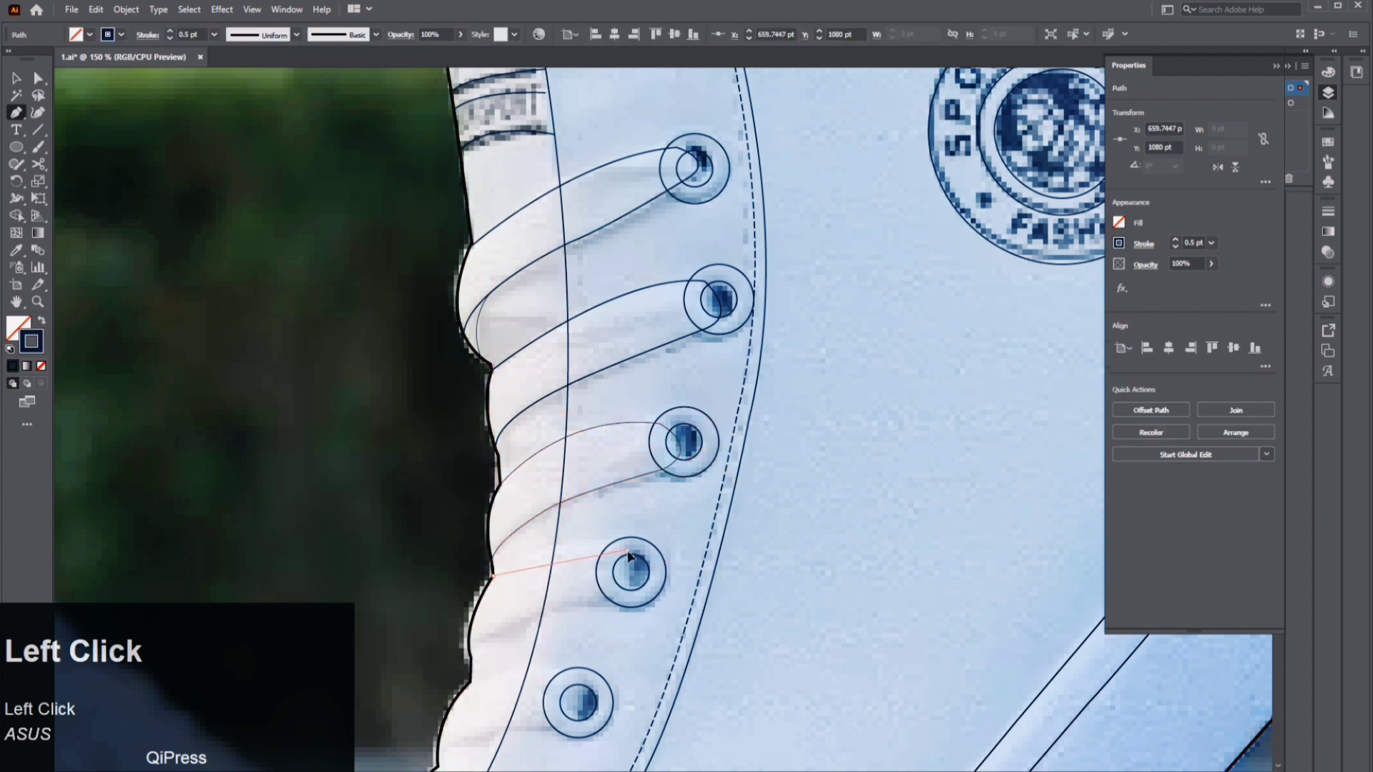
- Draw the fourth and fifth laces as curved paths running from the outline into the fifth and sixth eyelets and back
drag(627, 550, 565, 615)
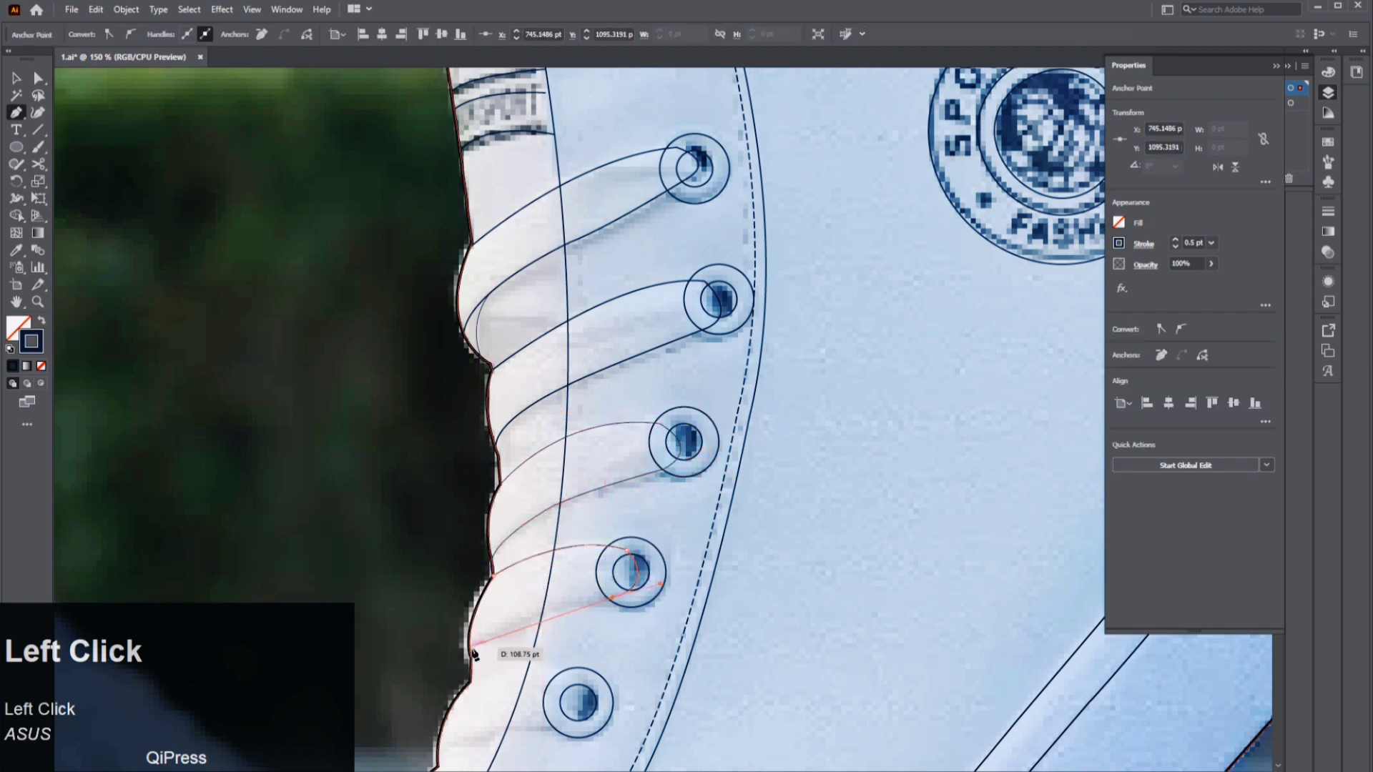
mouse_move(469, 647)
mouse_down()
mouse_move(439, 691)
mouse_move(562, 404)
mouse_up()
click(589, 398)
drag(693, 393, 728, 408)
click(693, 393)
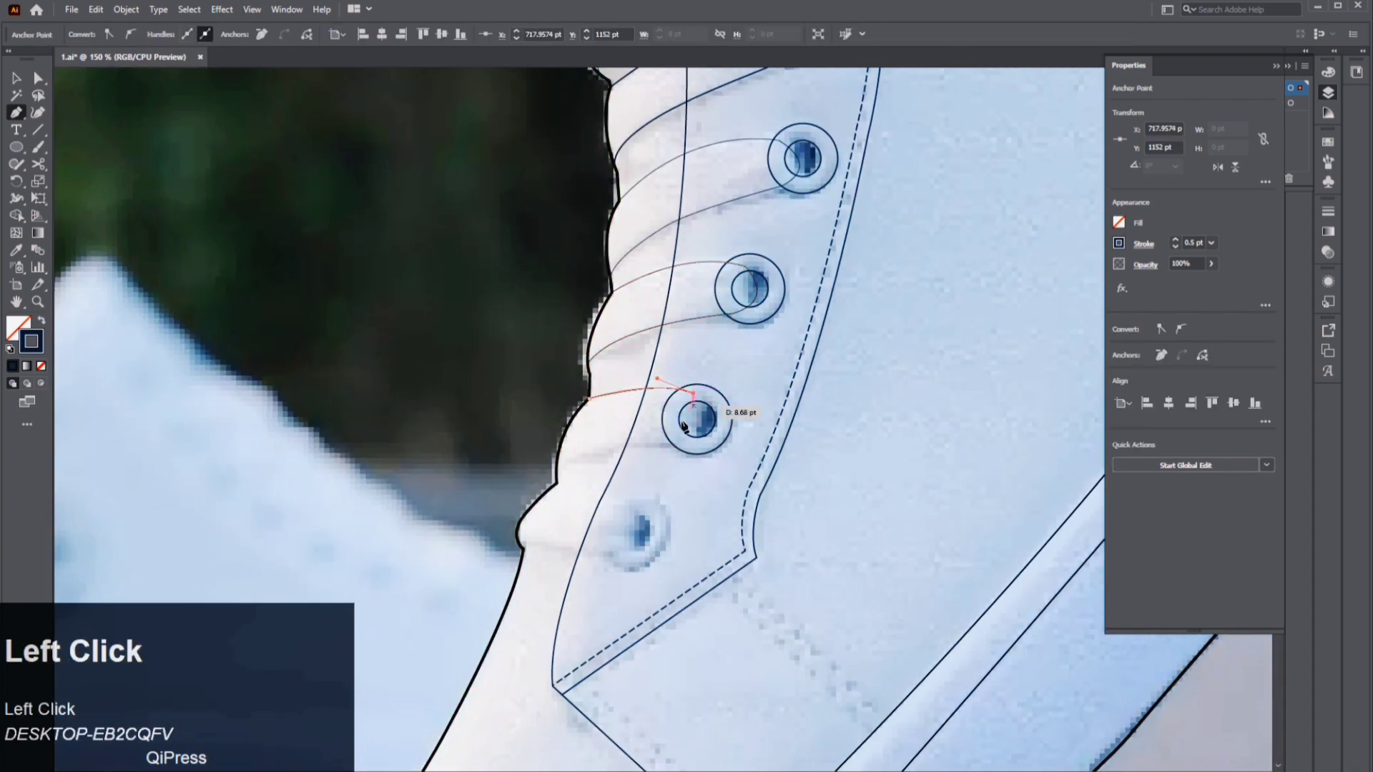
drag(556, 484, 552, 493)
- Draw the bottom lace as a curved path from the outline around the last eyelet hole and back
click(557, 483)
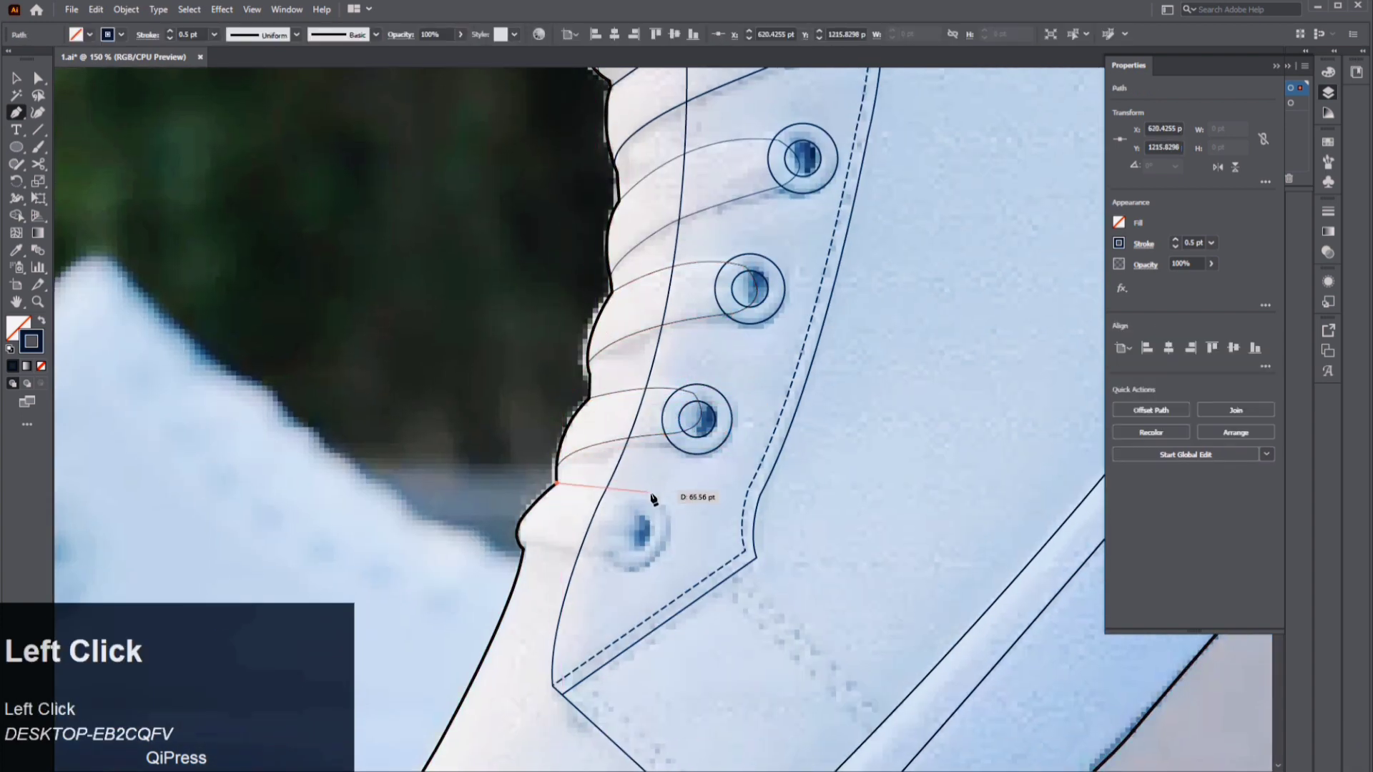
drag(635, 498, 693, 442)
click(683, 427)
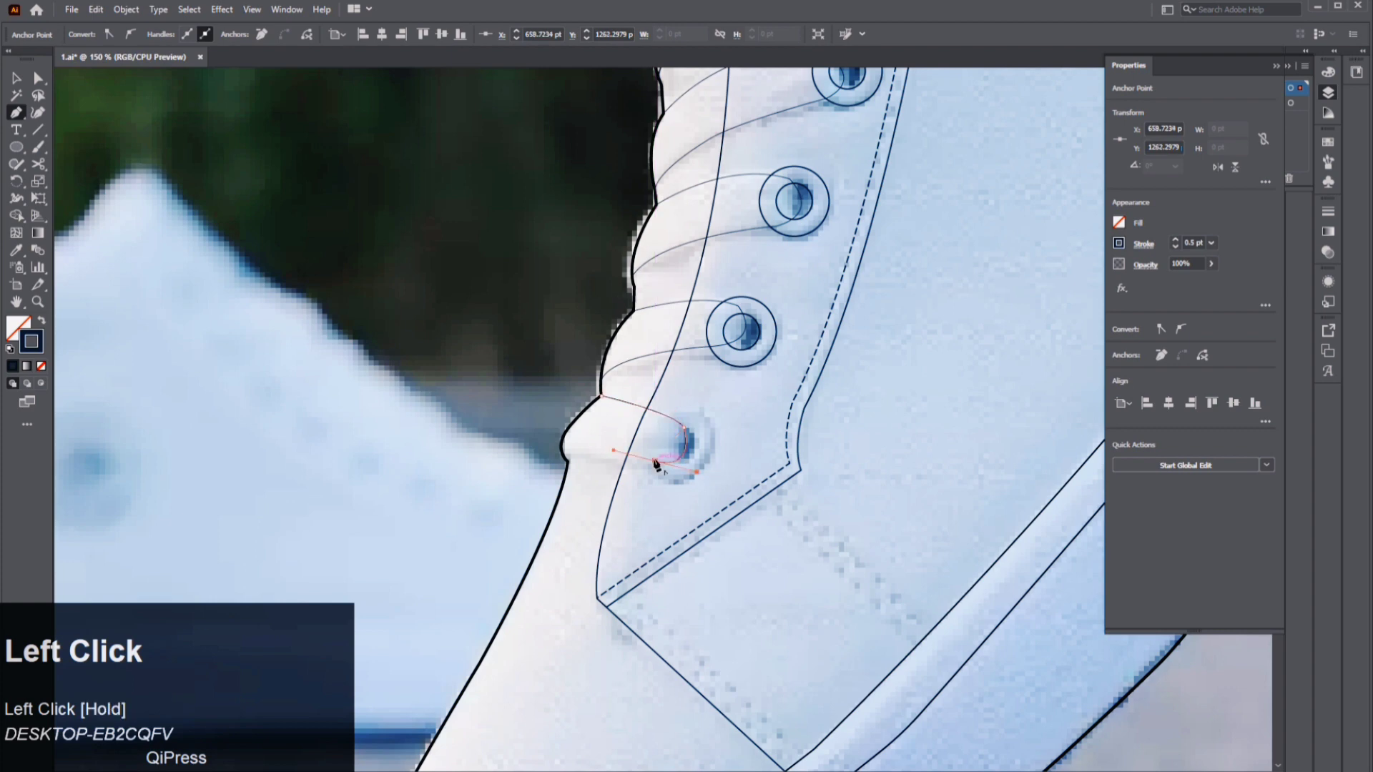
drag(564, 456, 627, 450)
- Reshape the bottom lace's upper edge by moving its starting anchor and curve to follow the photo
key(a)
drag(601, 396, 592, 403)
drag(673, 414, 643, 396)
click(769, 399)
- Move the shoe outline's anchor to the start of the bottom lace and fit the fifth lace's end to the outline
scroll(701, 269, up, 2)
click(499, 521)
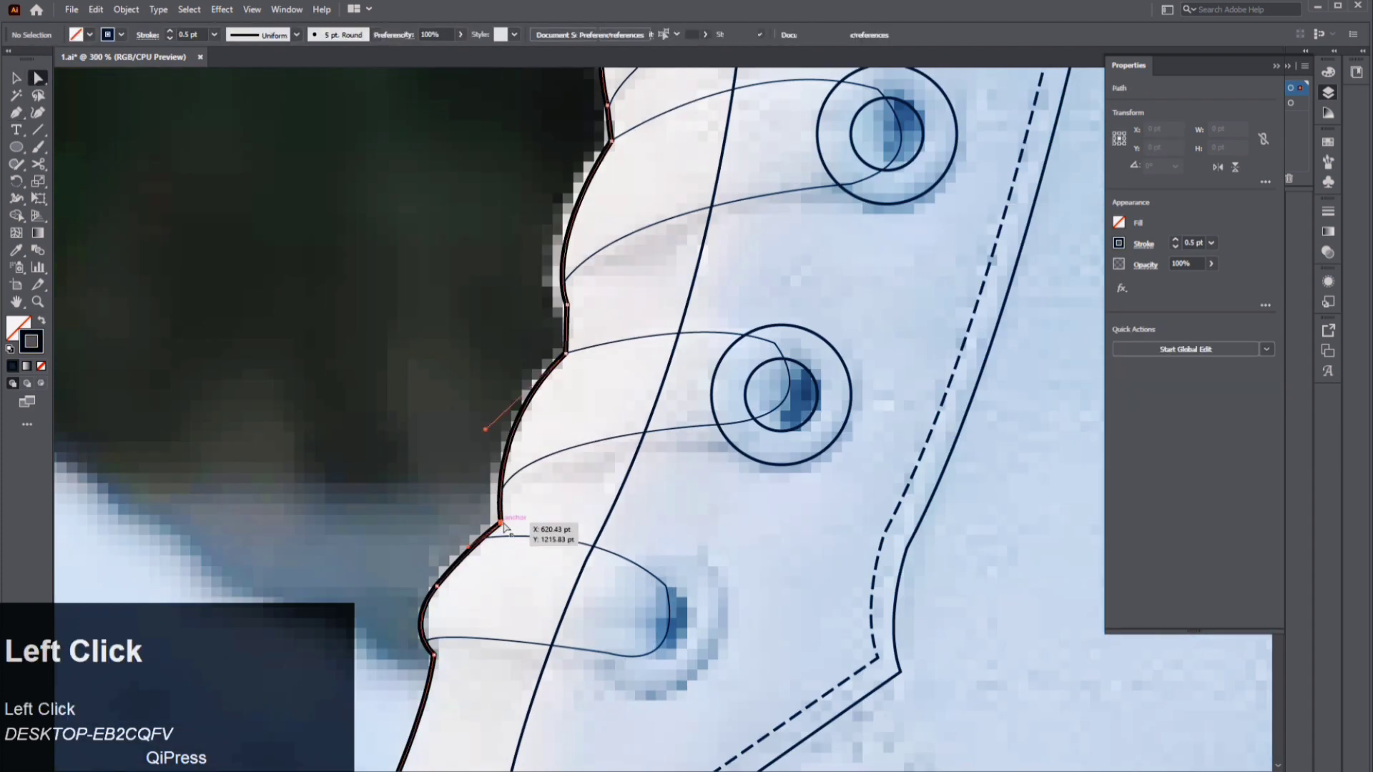
mouse_move(500, 521)
mouse_down()
mouse_move(482, 537)
mouse_move(492, 499)
mouse_up()
click(460, 570)
click(482, 537)
click(533, 558)
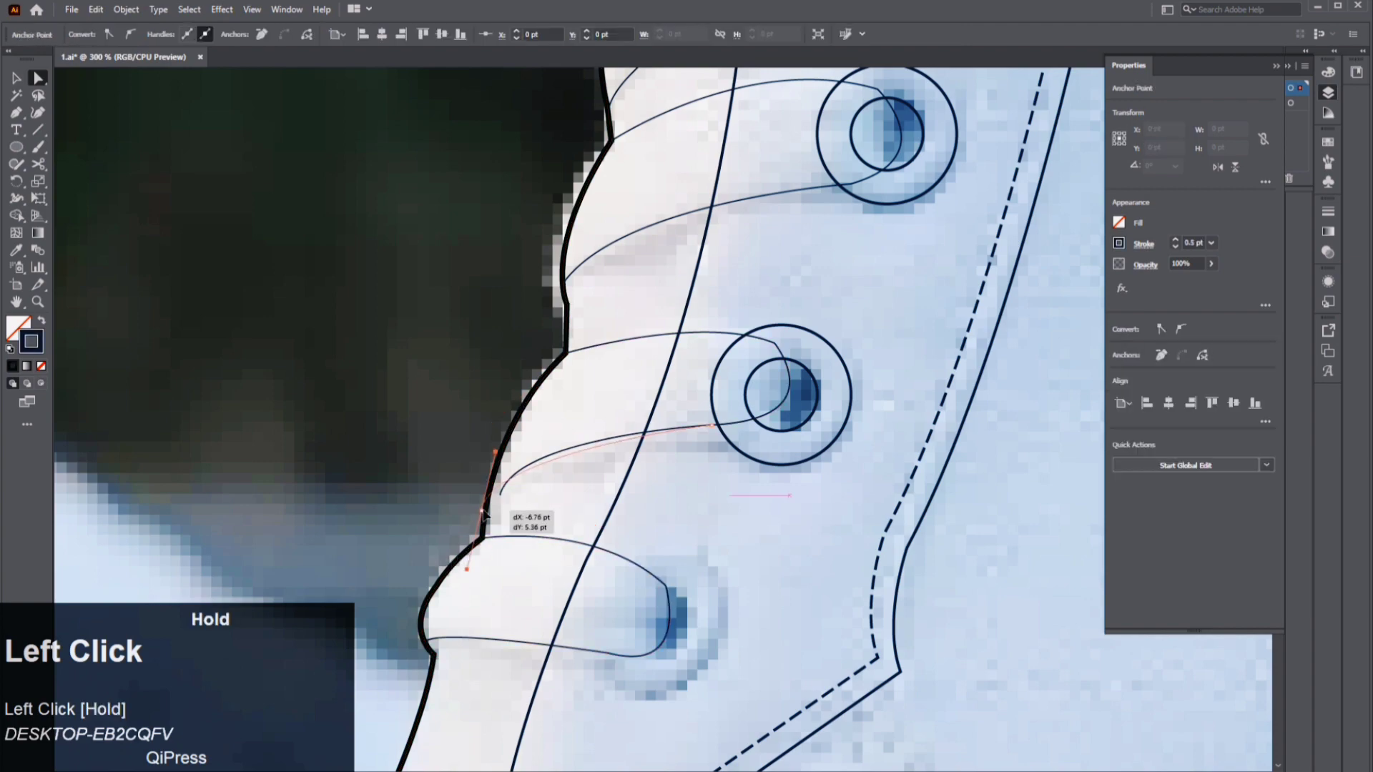
click(555, 523)
- Copy the sixth eyelet's circles onto the bottom eyelet and deselect them
drag(847, 420, 651, 497)
key(v)
click(183, 151)
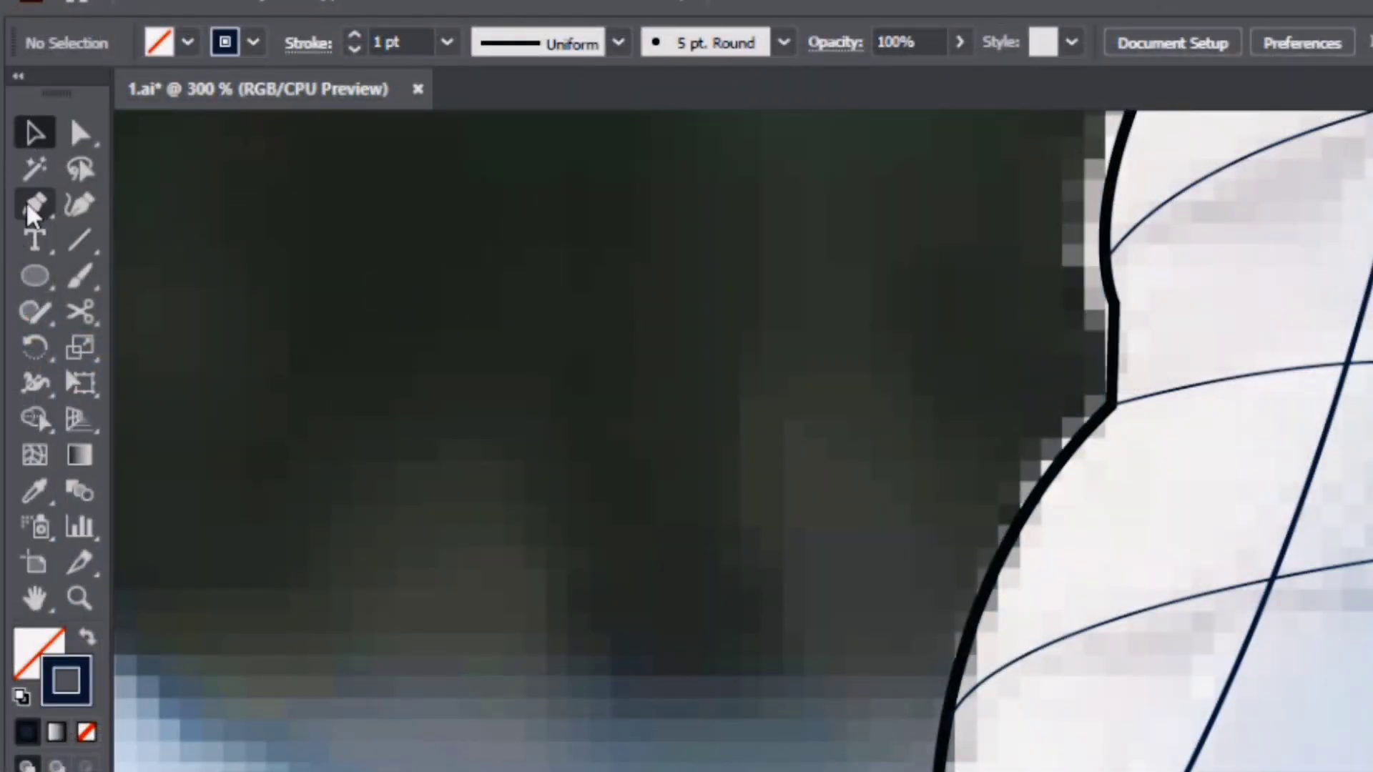
- Cut the bottom eyelet's inner circle with the Scissors tool where the upper edge of the lace crosses it
click(80, 312)
scroll(690, 476, up, 2)
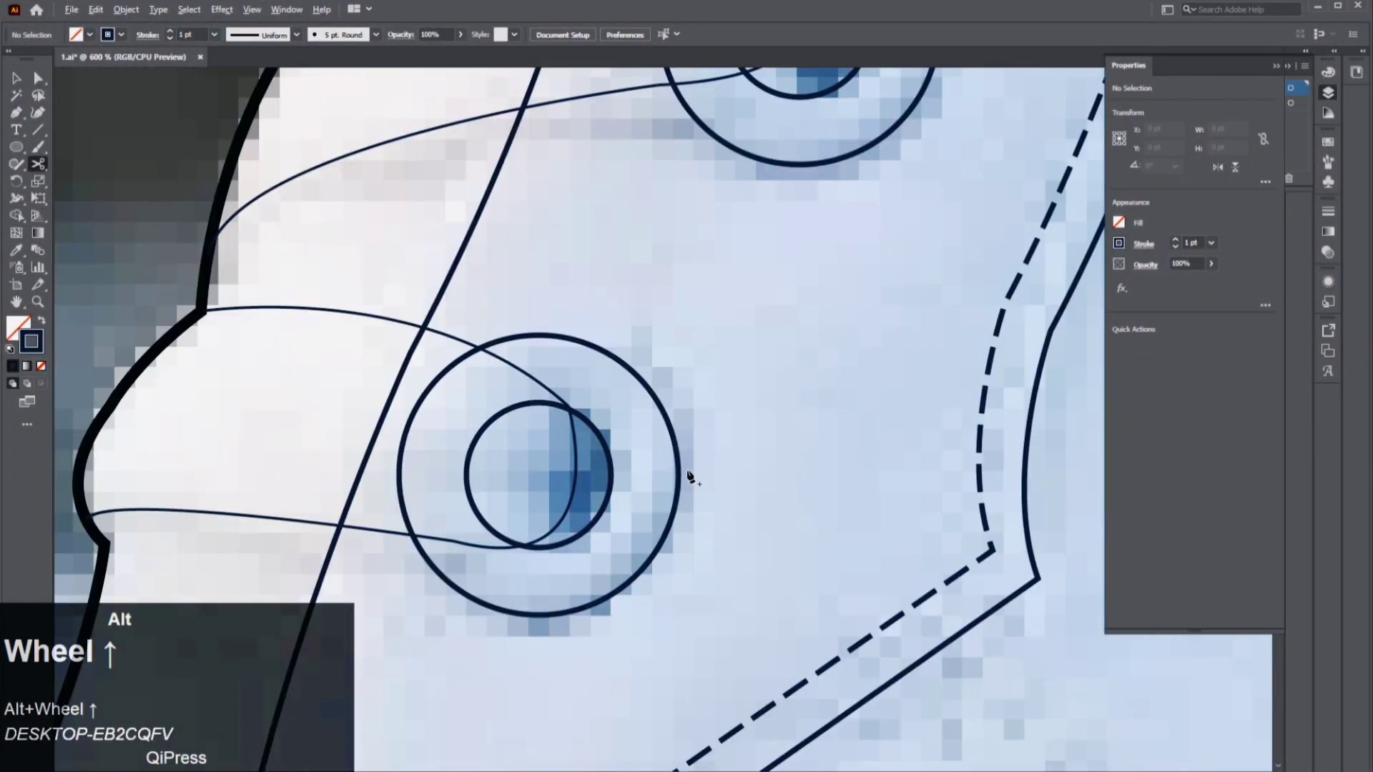
drag(491, 352, 510, 356)
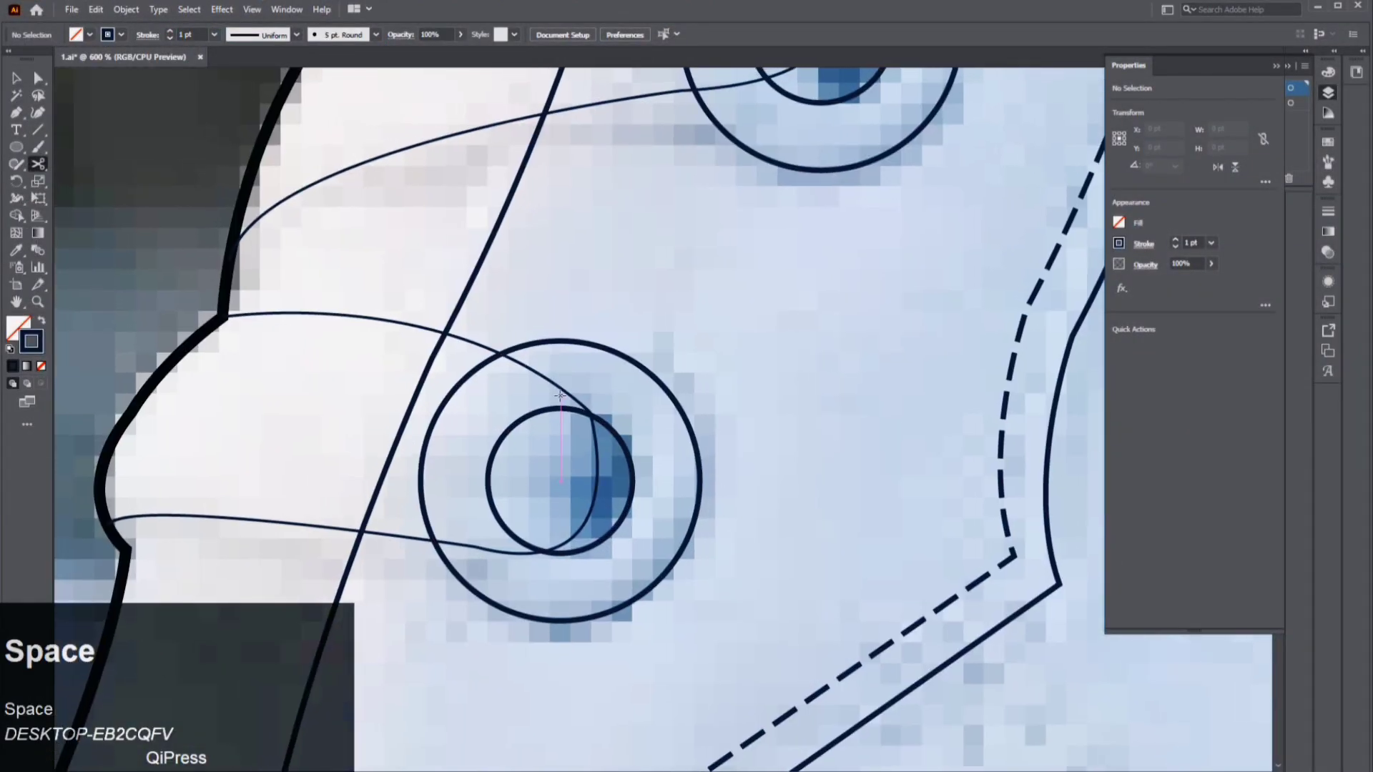
scroll(561, 400, up, 2)
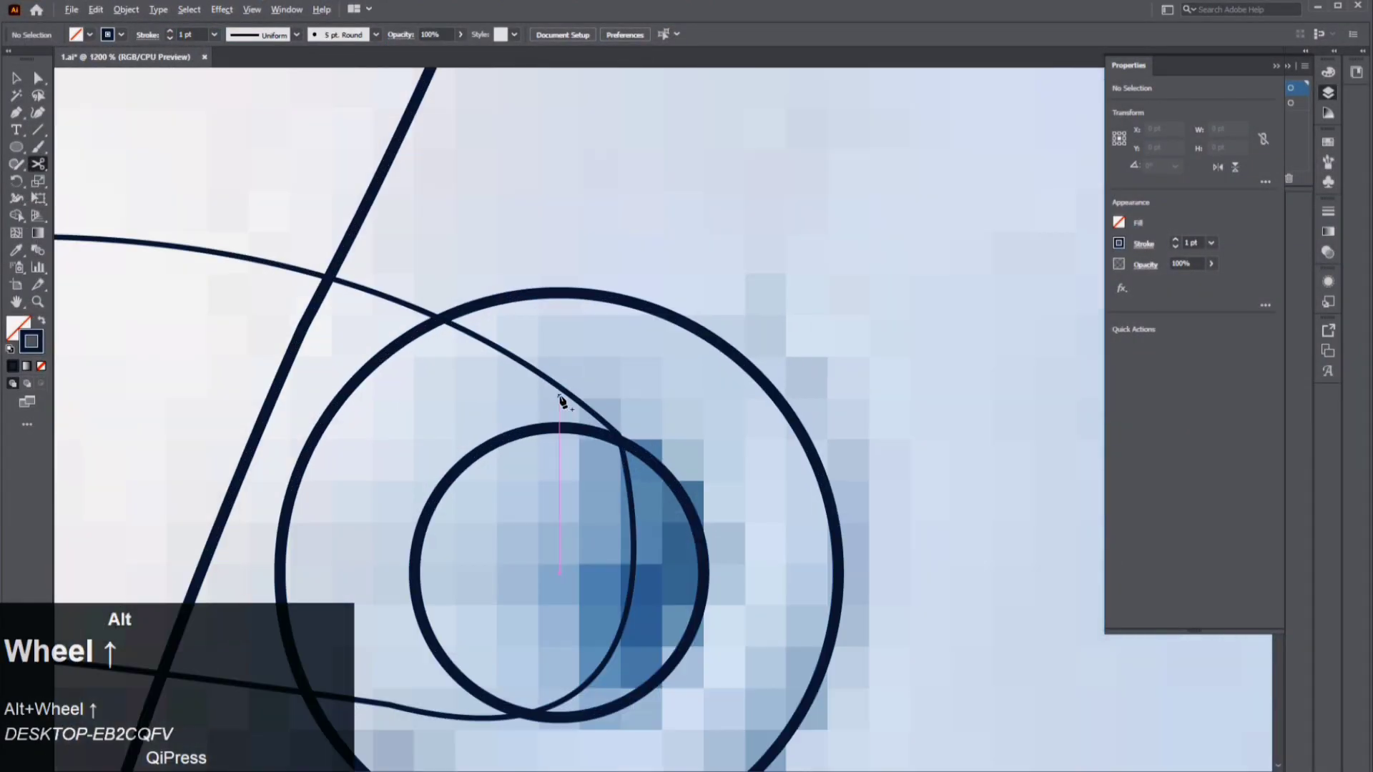
click(620, 442)
alt+scroll(634, 413, up, 3)
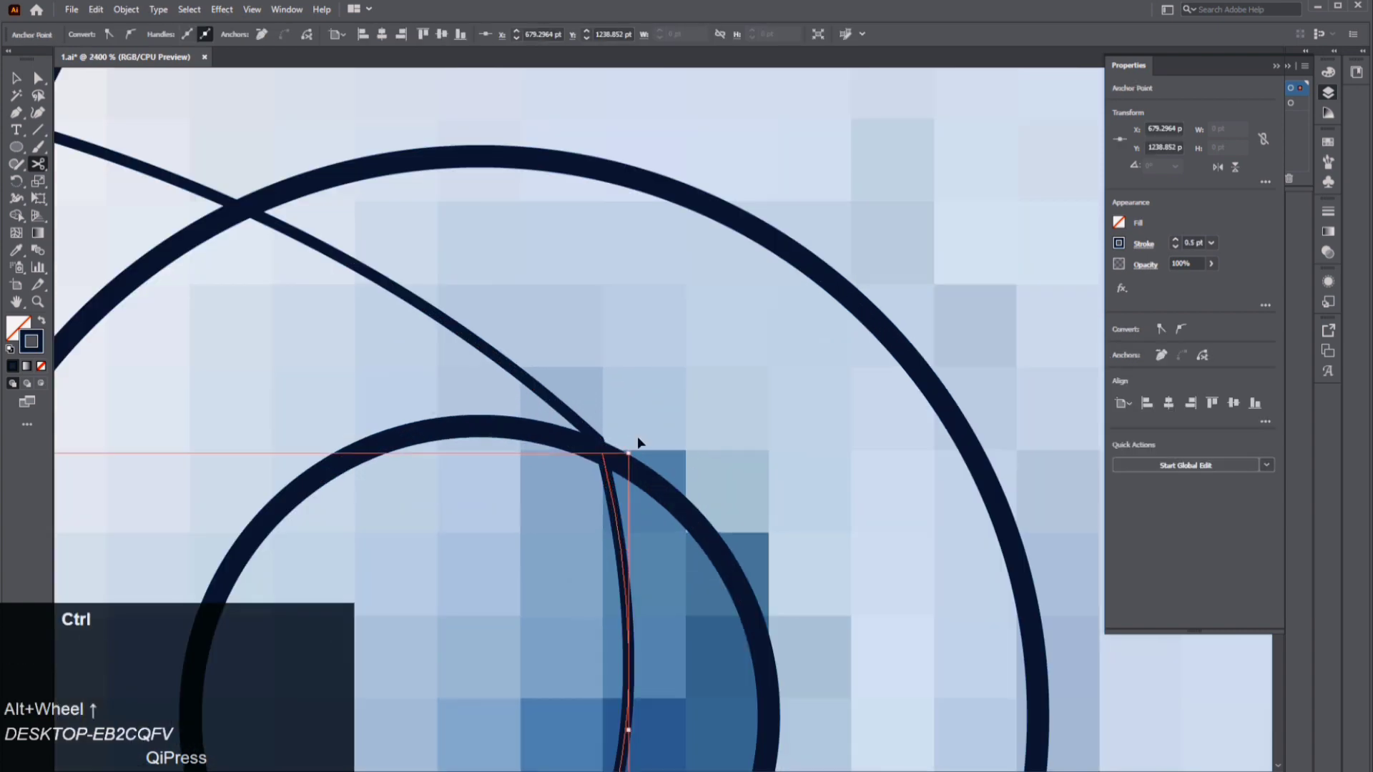
key(ctrl+z)
alt+scroll(604, 463, up, 1)
click(595, 423)
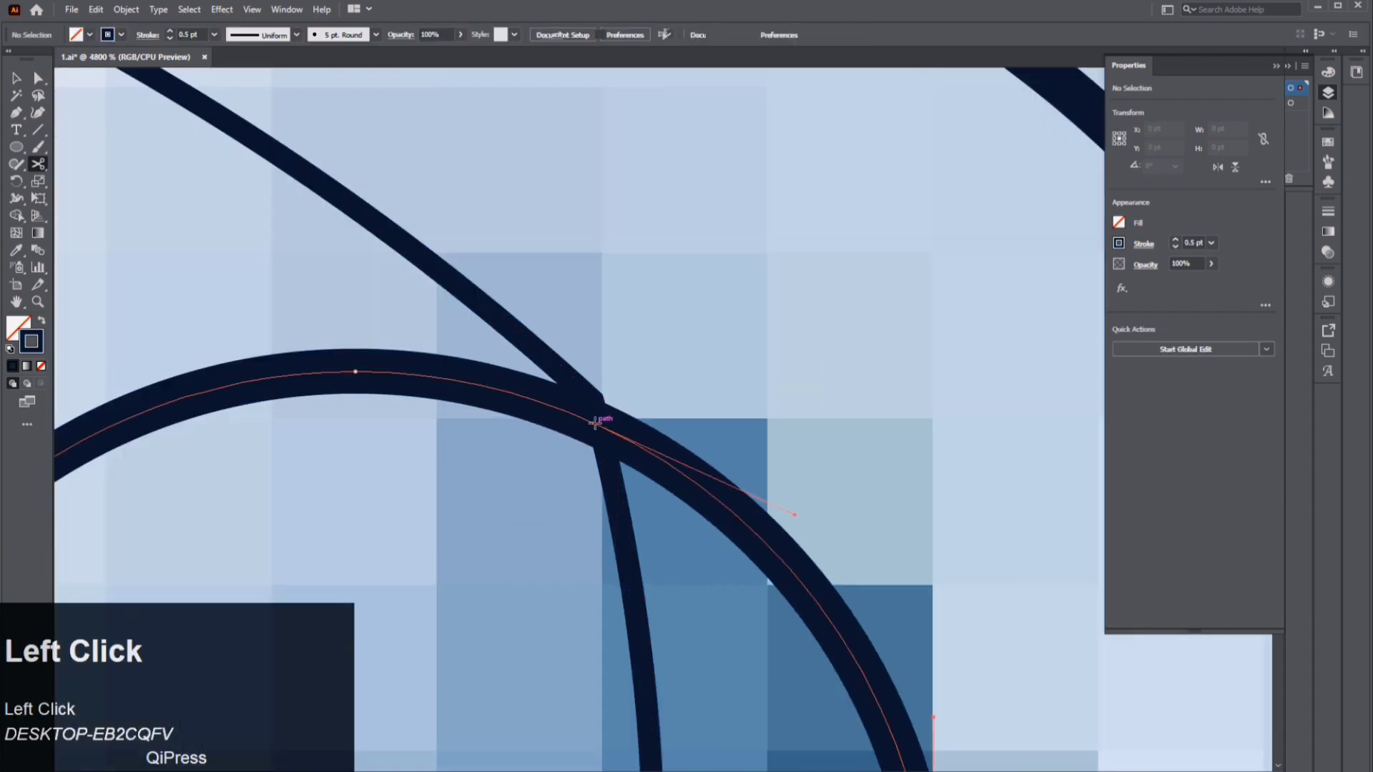
drag(509, 317, 964, 730)
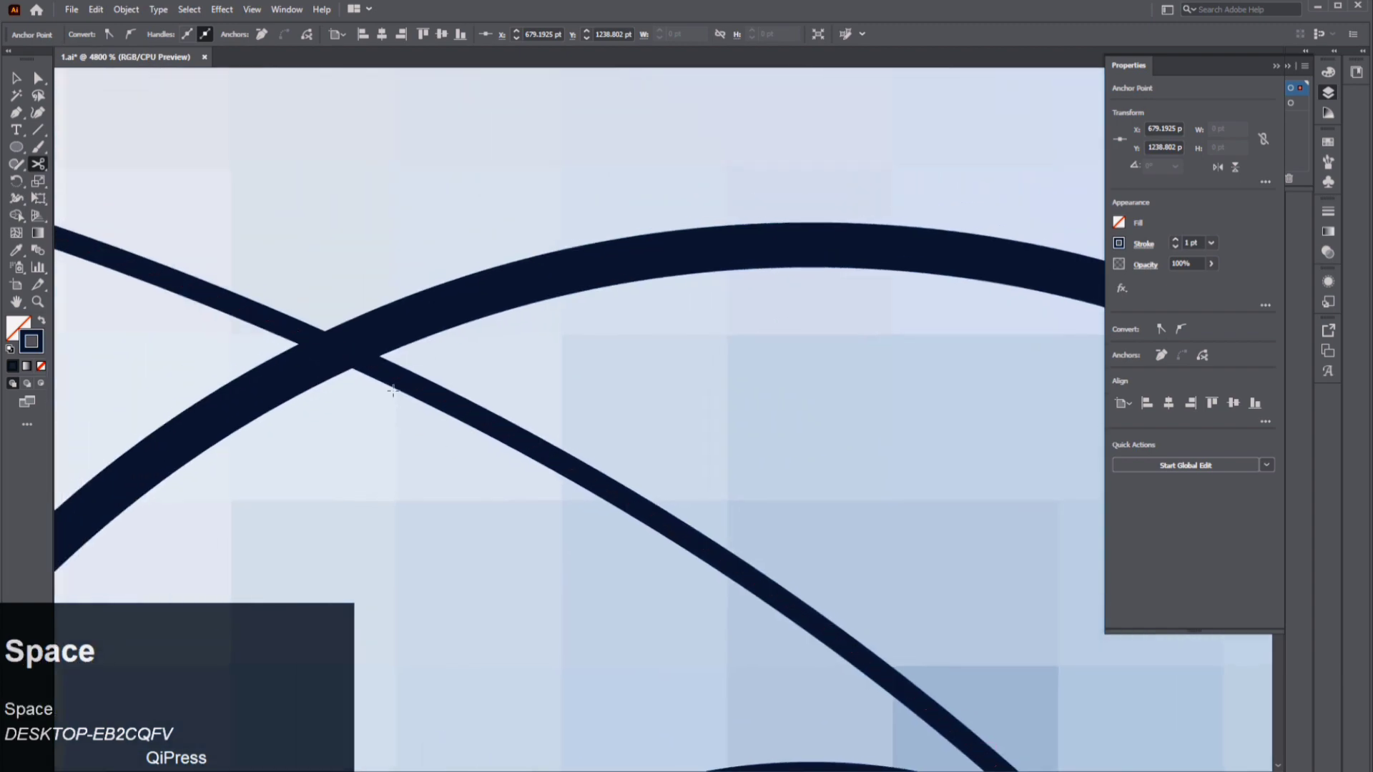
- Cut the bottom eyelet's outer circle at both lace edges and its inner circle at the lace's lower edge
click(337, 351)
drag(537, 532, 673, 204)
alt+scroll(700, 410, down, 2)
drag(721, 544, 662, 157)
alt+scroll(672, 422, up, 2)
alt+scroll(676, 431, up, 1)
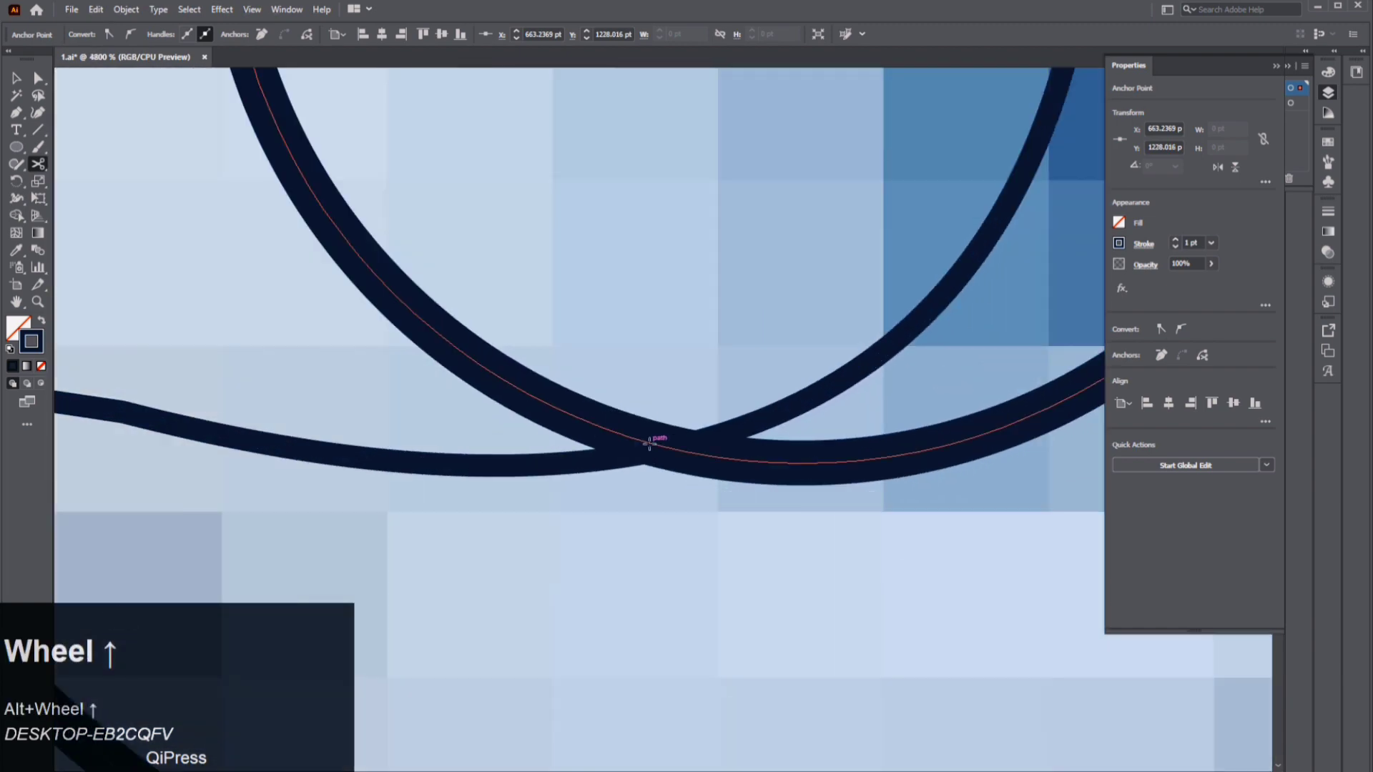
click(649, 443)
drag(214, 377, 808, 384)
click(384, 369)
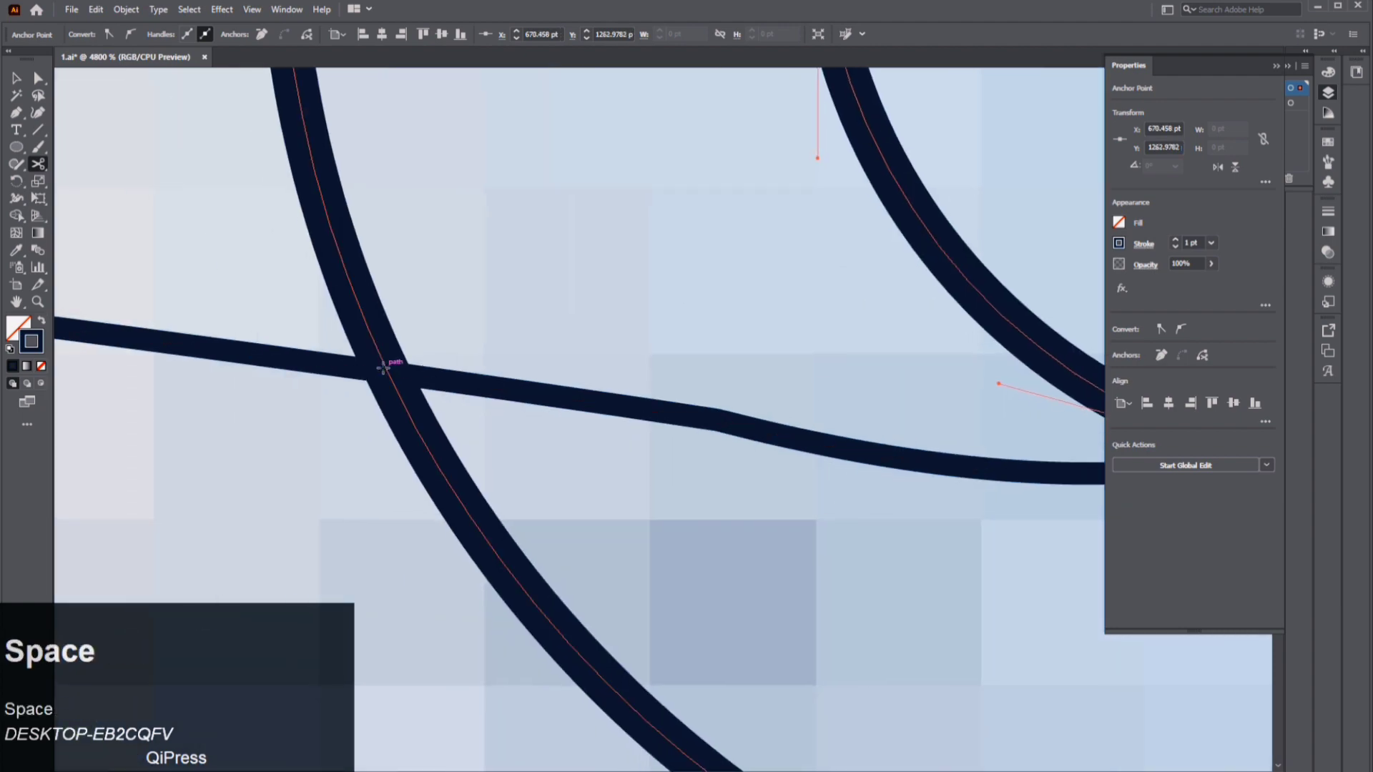
- Delete the segments of the bottom eyelet's outer and inner circles that lie across the lace
alt+scroll(485, 361, down, 5)
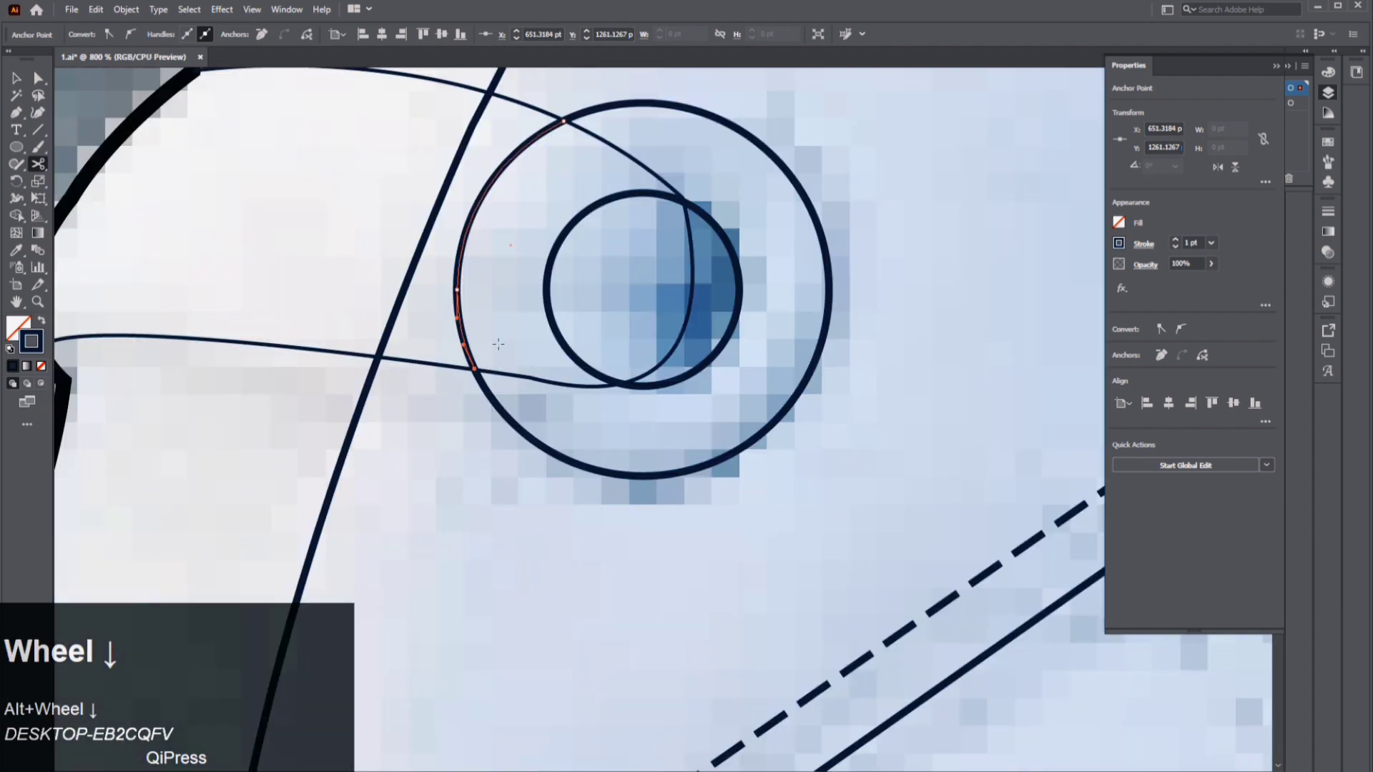
key(Delete)
key(v)
click(551, 324)
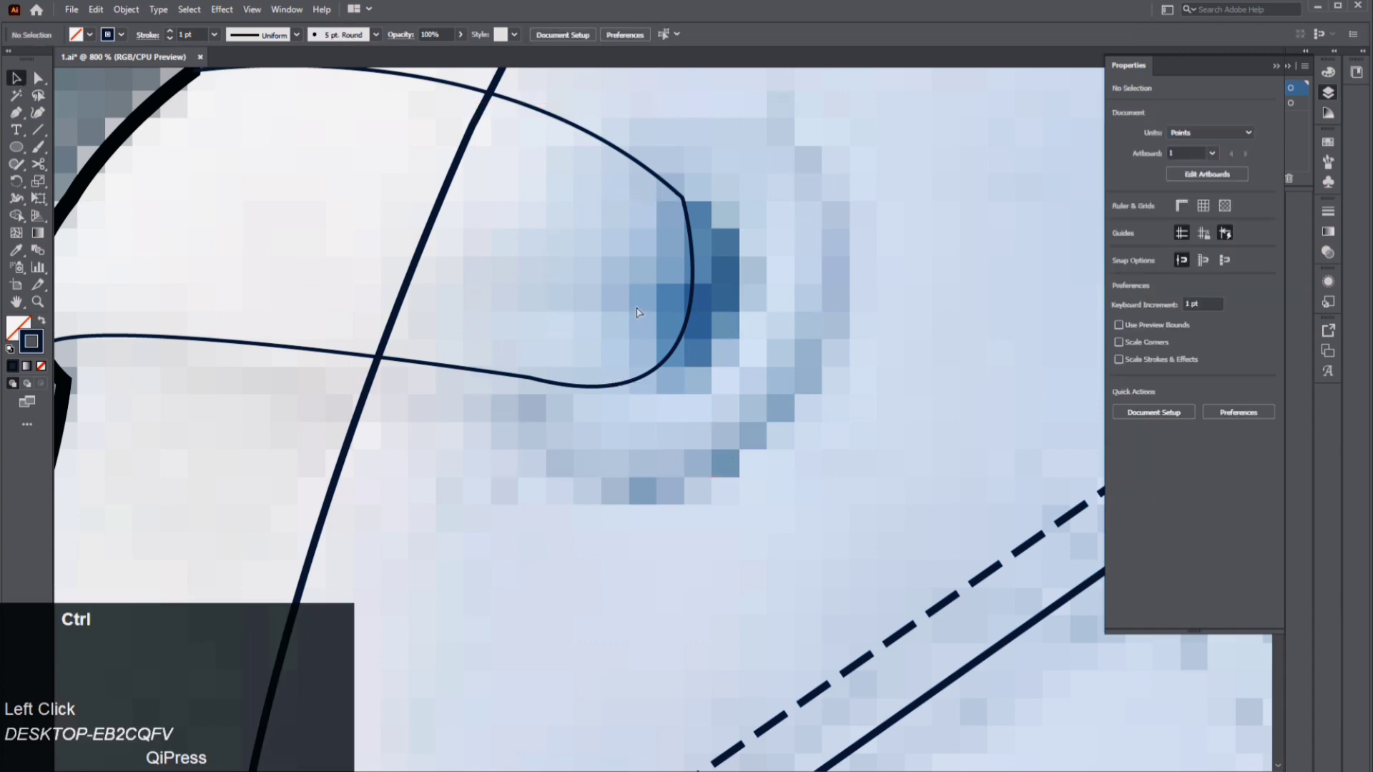
key(ctrl+z)
click(39, 77)
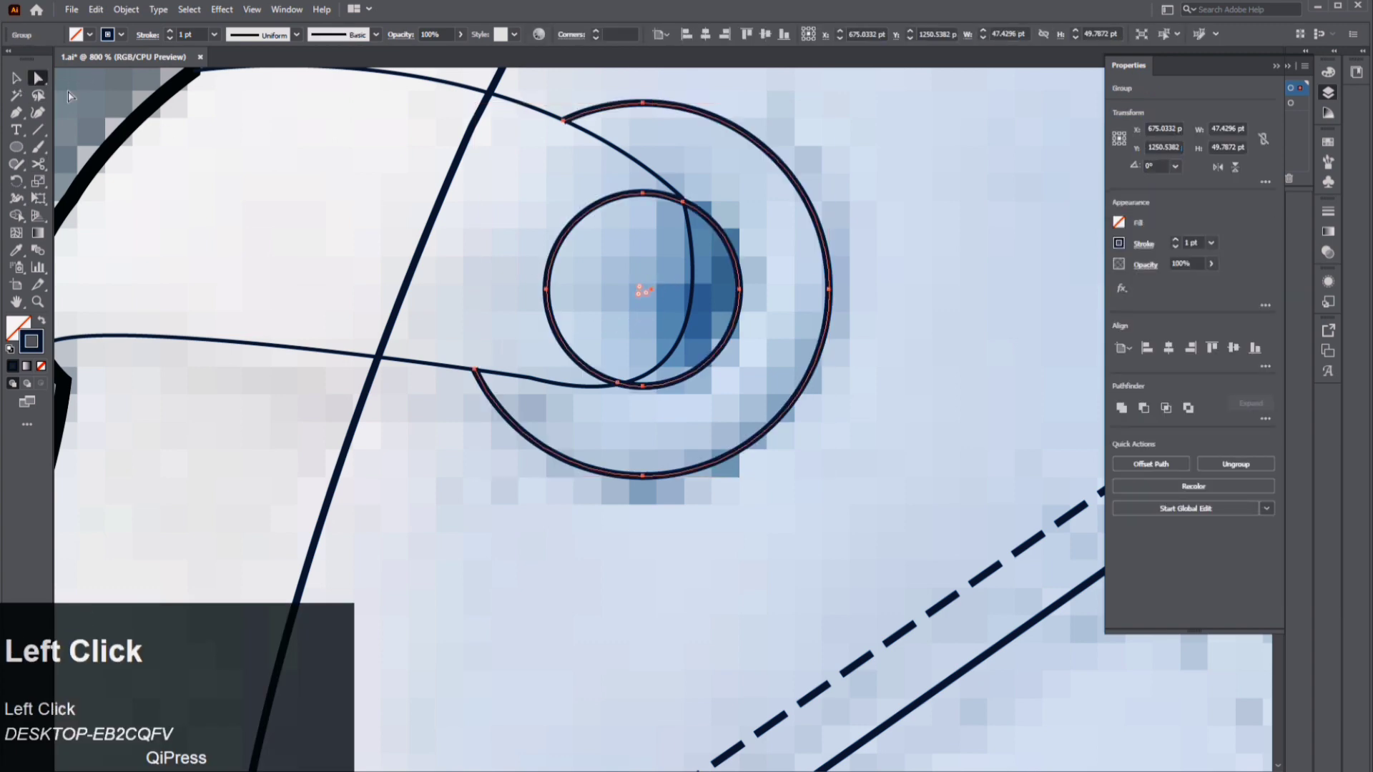
click(548, 242)
key(Delete)
key(Delete)
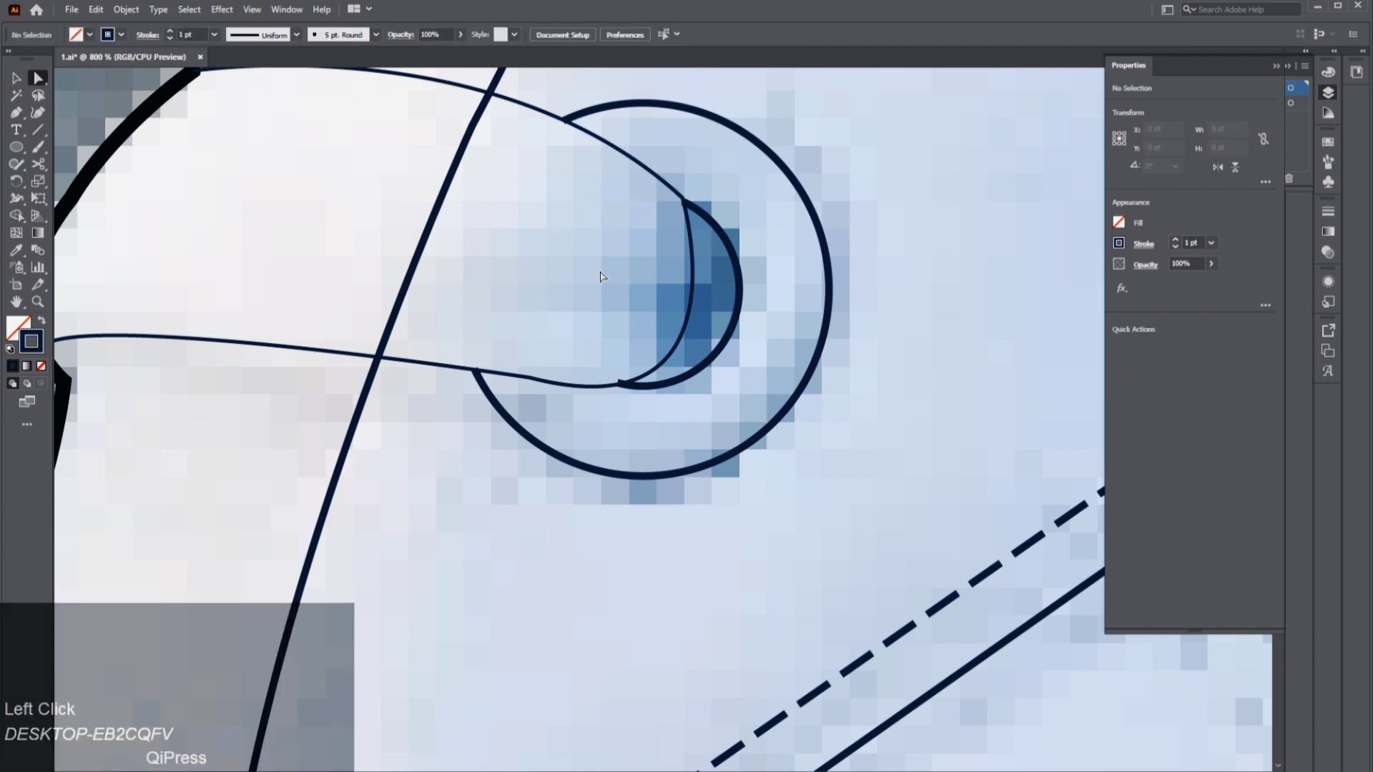
- Examine how the trimmed arcs of the bottom eyelet meet the edges of the lace
scroll(629, 385, up, 3)
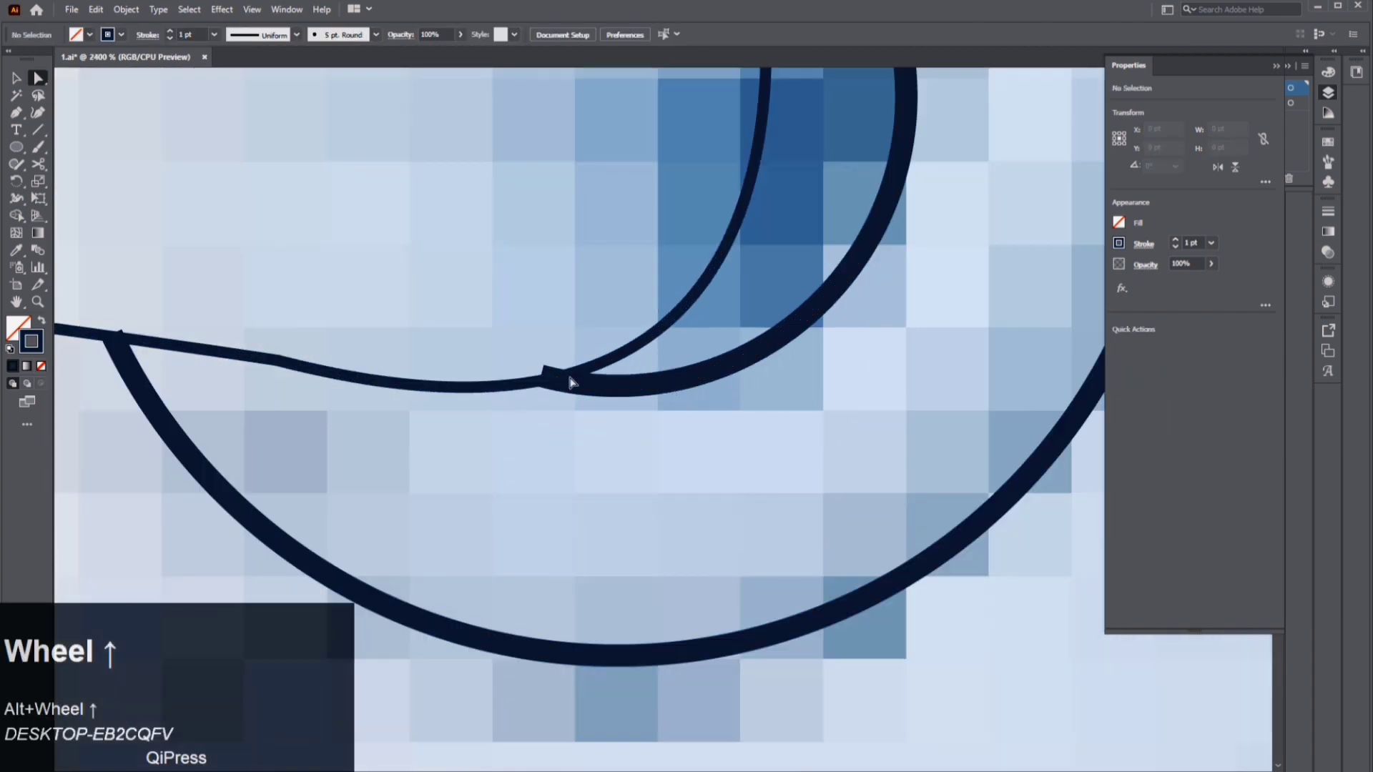
click(541, 378)
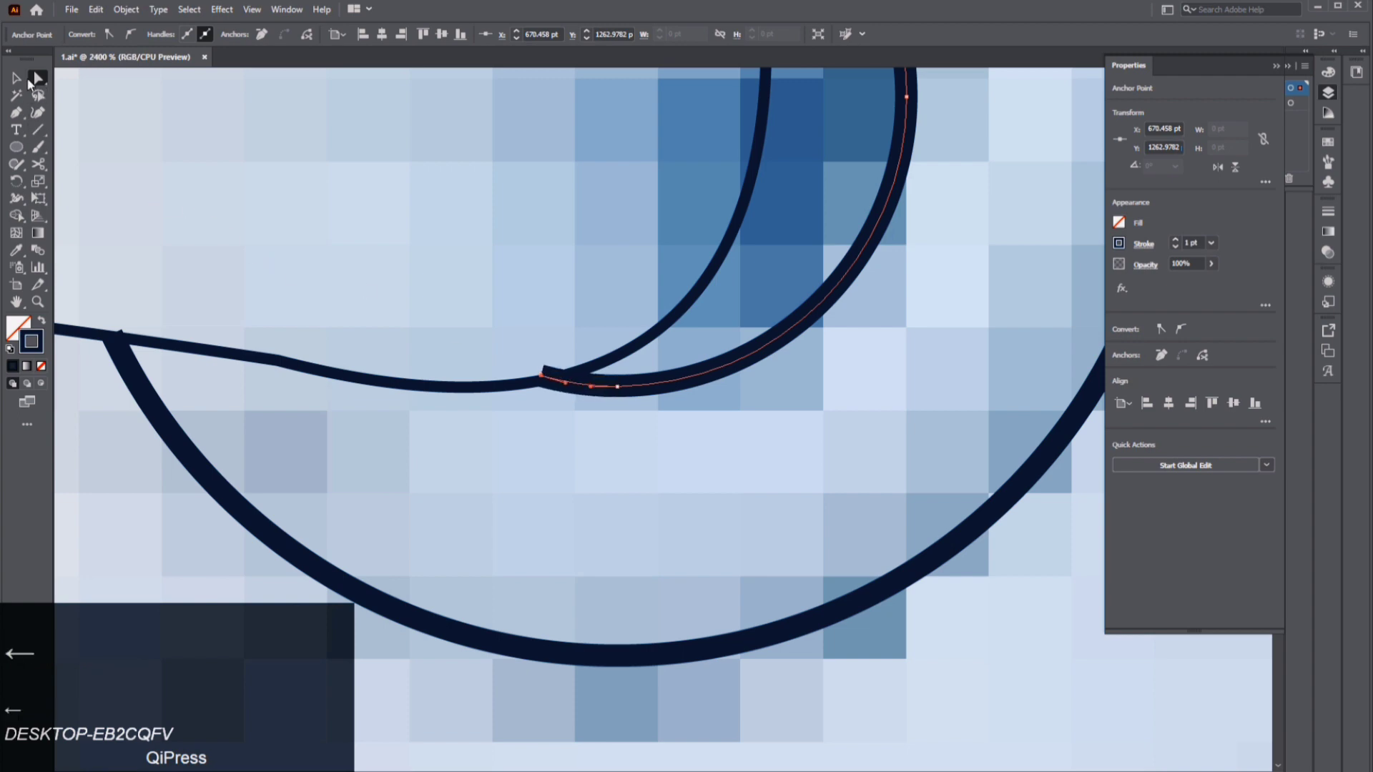
click(16, 77)
click(367, 189)
alt+scroll(599, 326, down, 4)
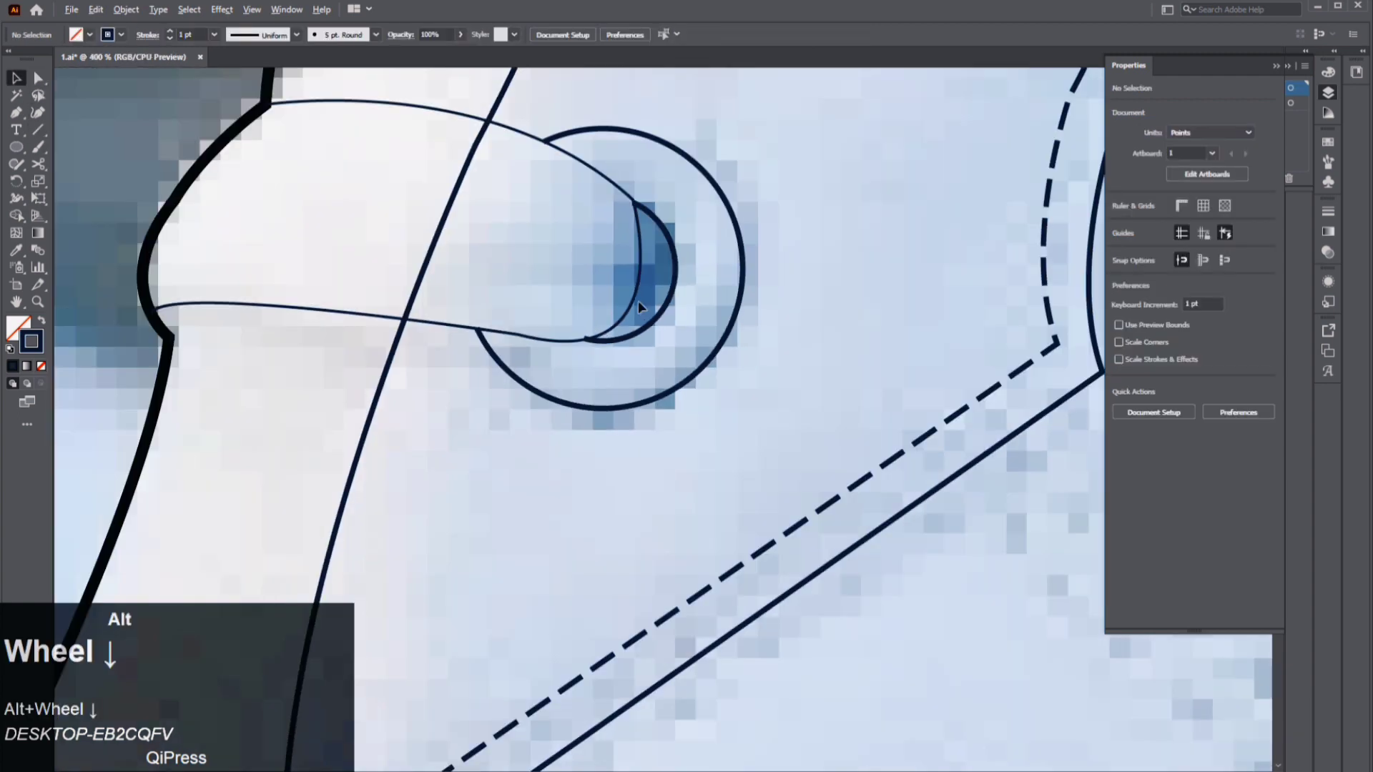
alt+scroll(638, 300, down, 1)
drag(728, 235, 634, 379)
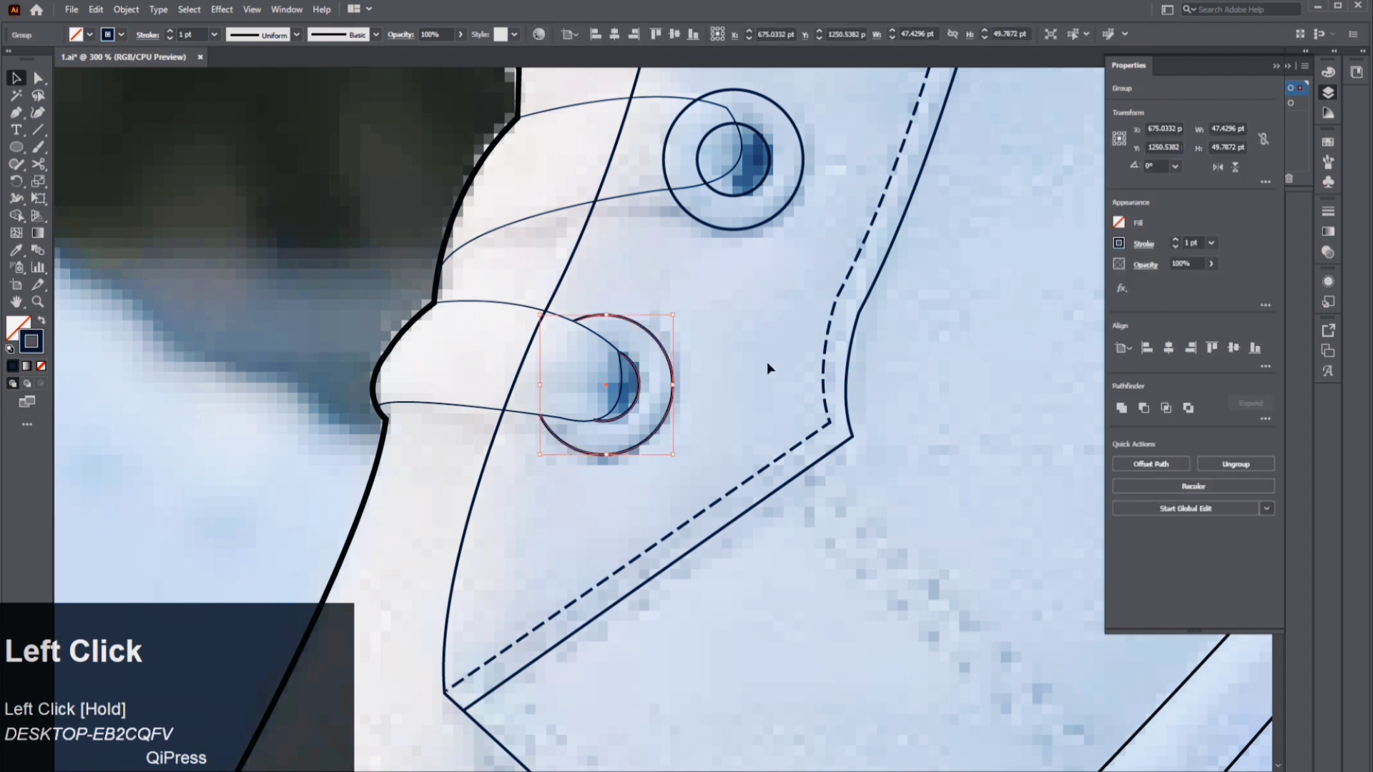
click(767, 284)
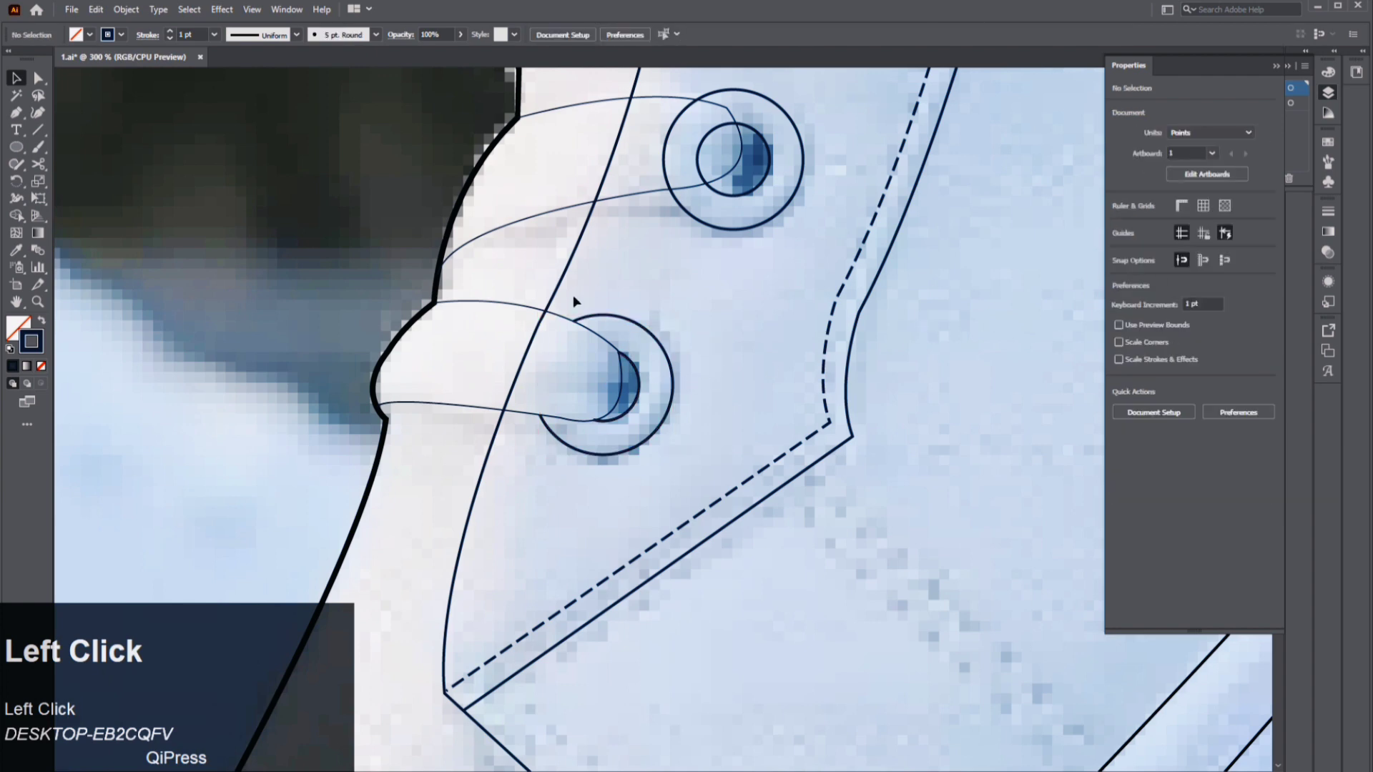
- Set the bottom lace's stroke weight to 1 pt
click(512, 309)
click(1212, 244)
click(1229, 308)
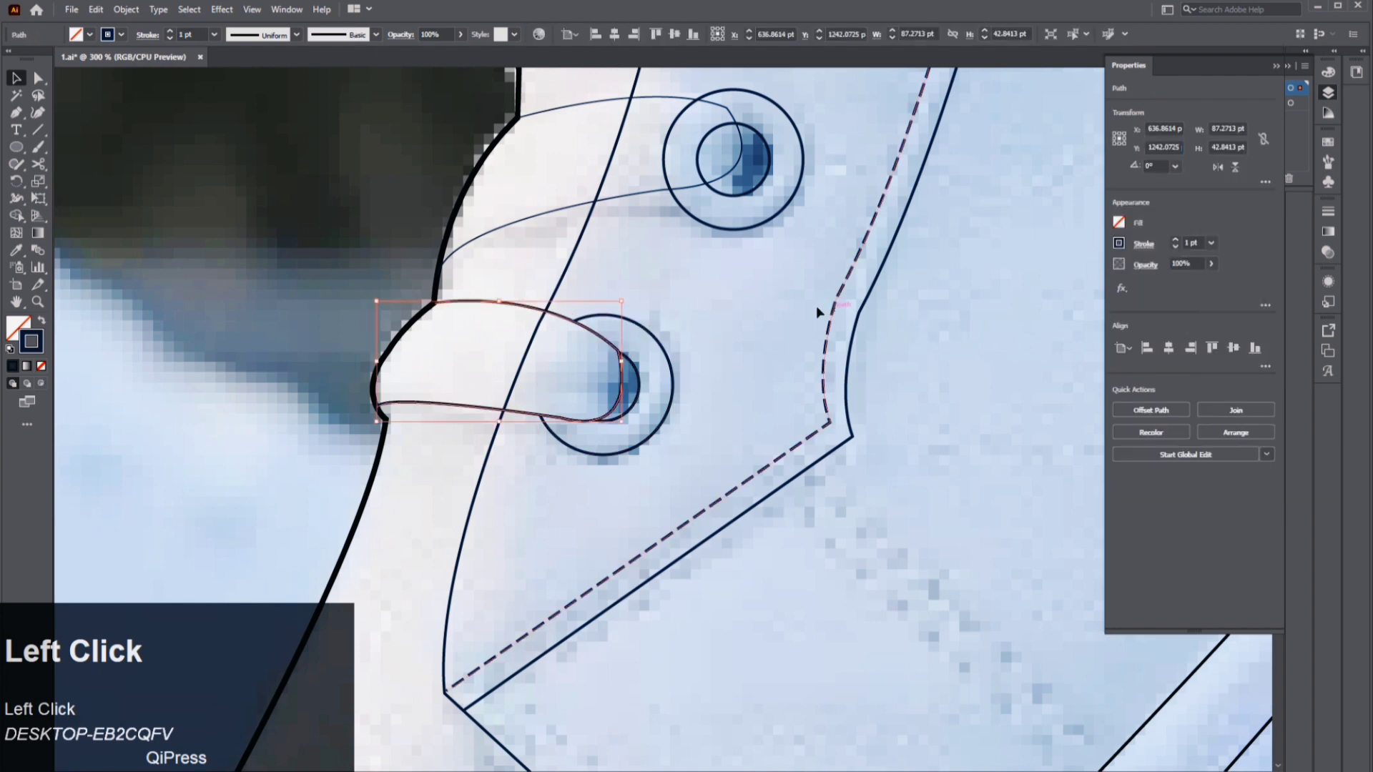
click(816, 306)
drag(690, 193, 668, 346)
alt+scroll(671, 552, up, 2)
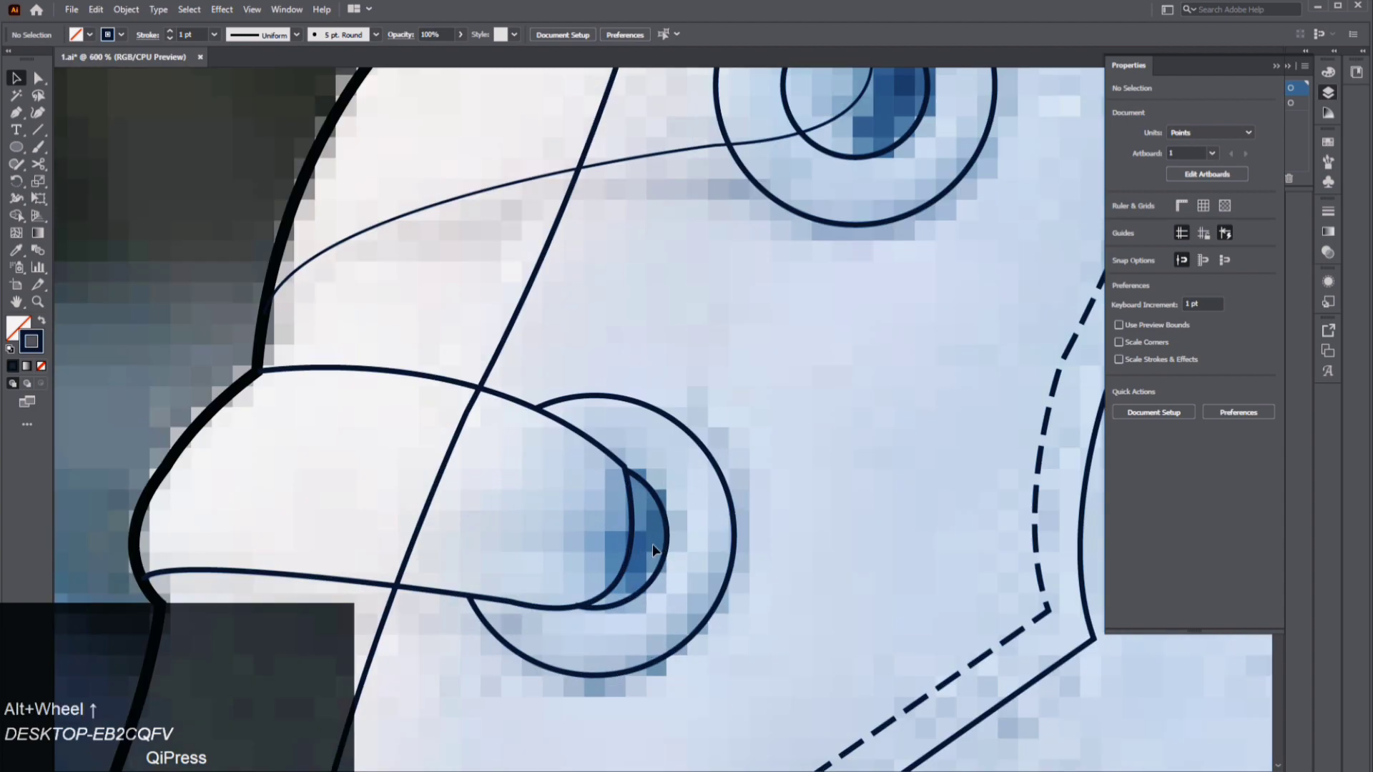
drag(673, 547, 877, 569)
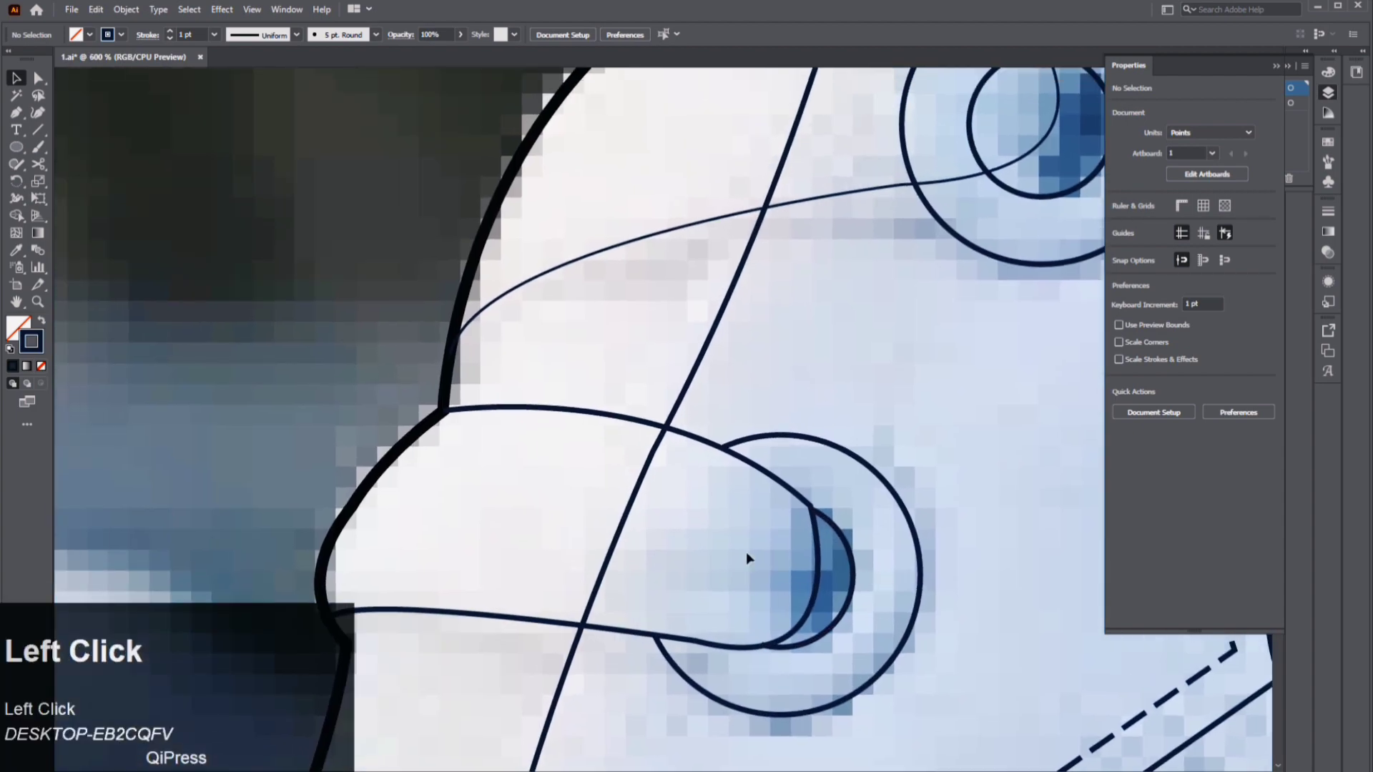
alt+scroll(787, 559, down, 3)
- Cut the eyelet facing's edge line at the bottom lace's upper and lower edges and delete the segment across the lace
alt+scroll(750, 555, up, 4)
click(38, 163)
click(745, 409)
key(ctrl+z)
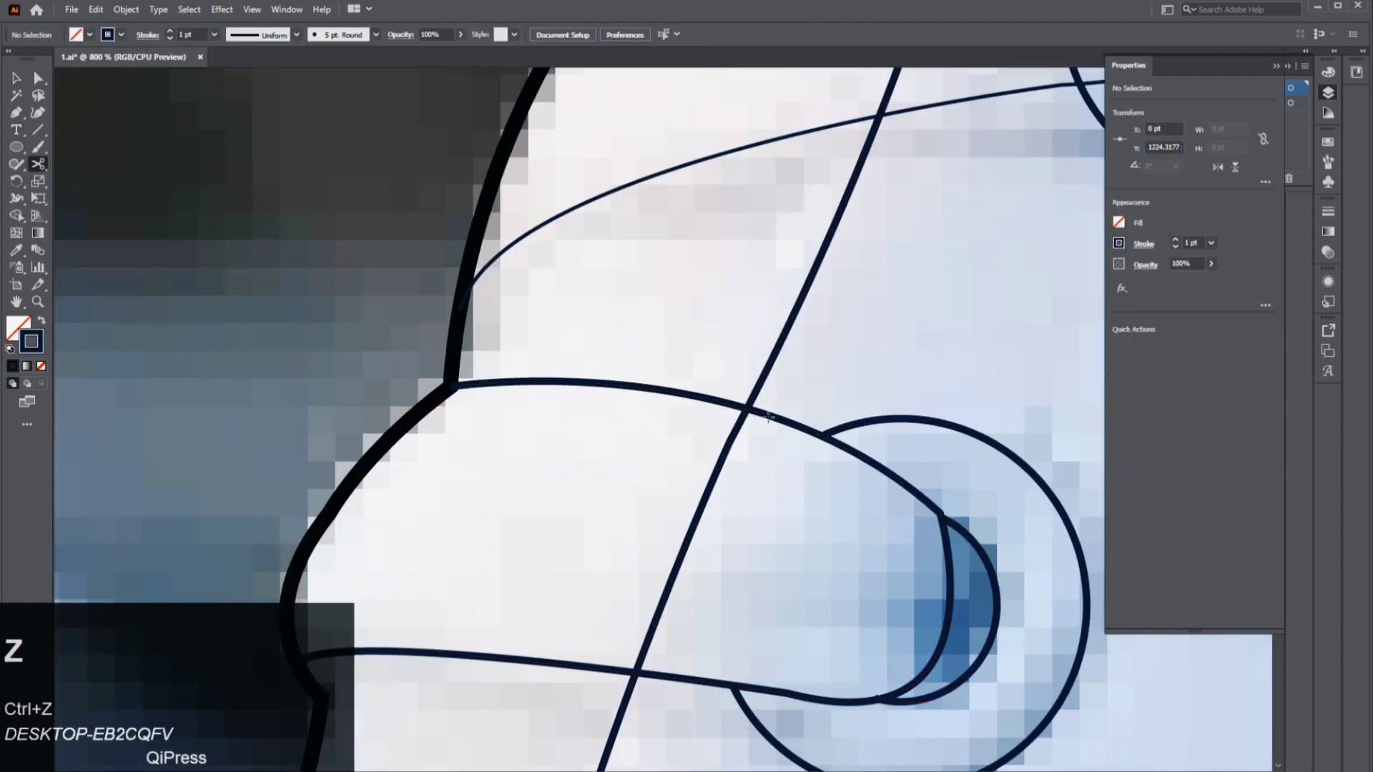
scroll(756, 418, up, 4)
click(718, 379)
drag(558, 744, 787, 122)
click(647, 452)
click(37, 78)
drag(679, 200, 823, 235)
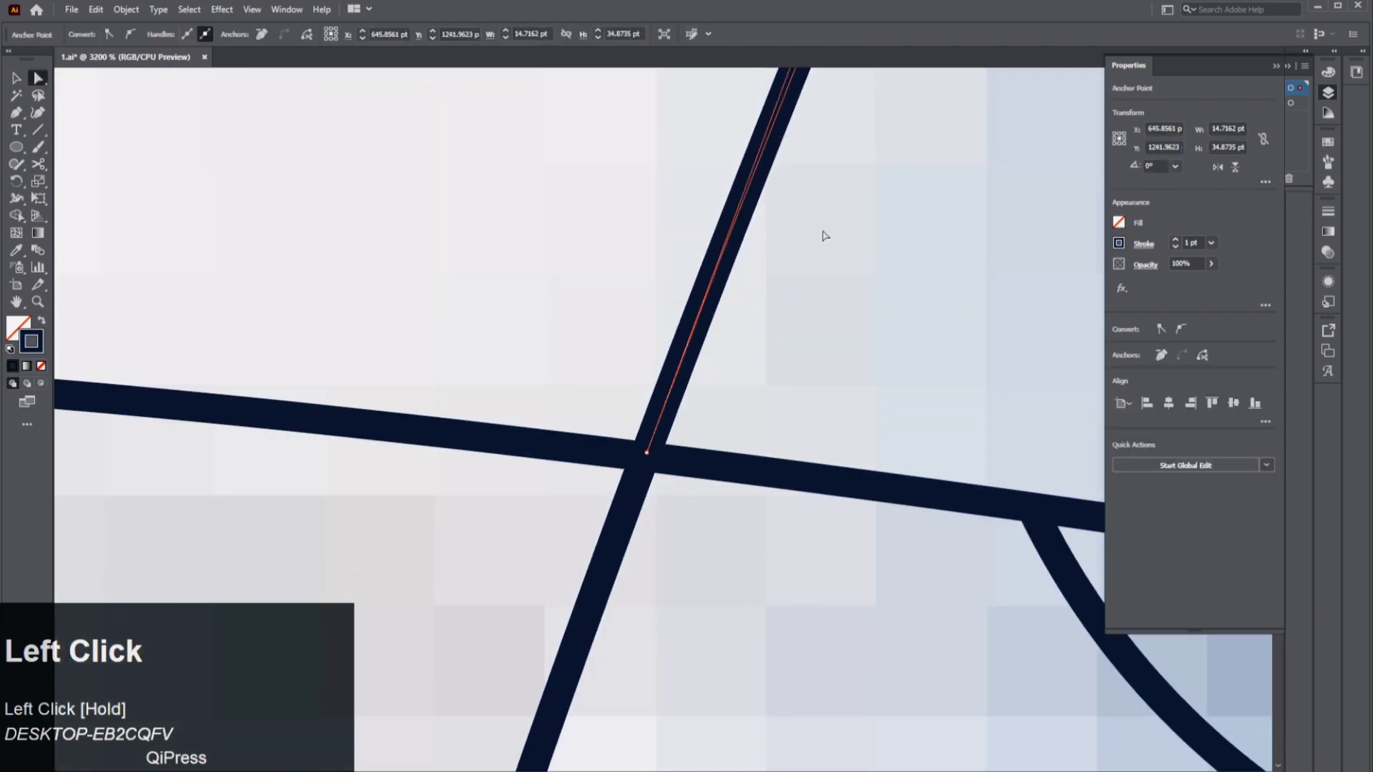
key(Delete)
- Round the sharp corner of the second lace from the bottom beside its eyelet
alt+scroll(735, 337, down, 3)
alt+scroll(699, 445, up, 2)
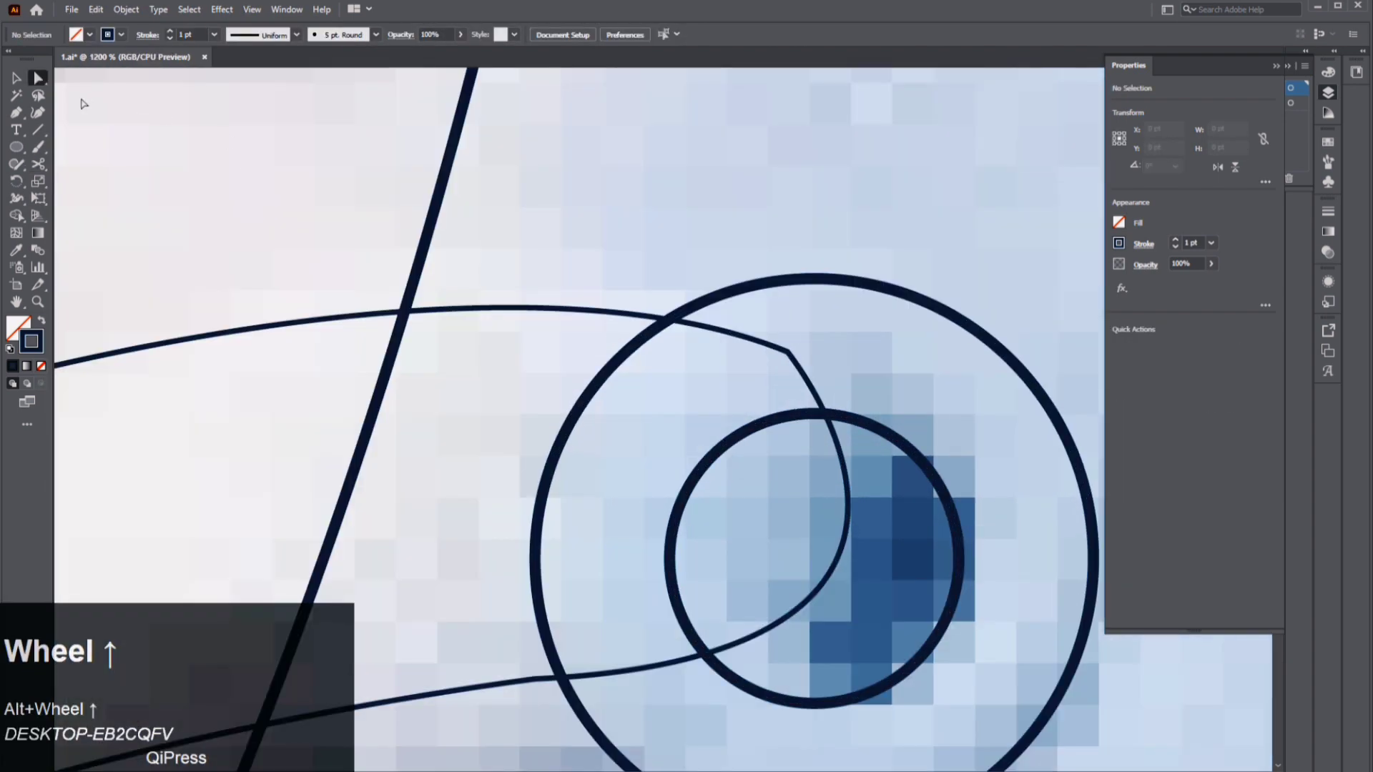
click(788, 352)
drag(778, 365, 752, 397)
click(802, 382)
- Cut both circles of the second eyelet from the bottom where the lace's upper and lower edges cross them
alt+scroll(640, 330, up, 4)
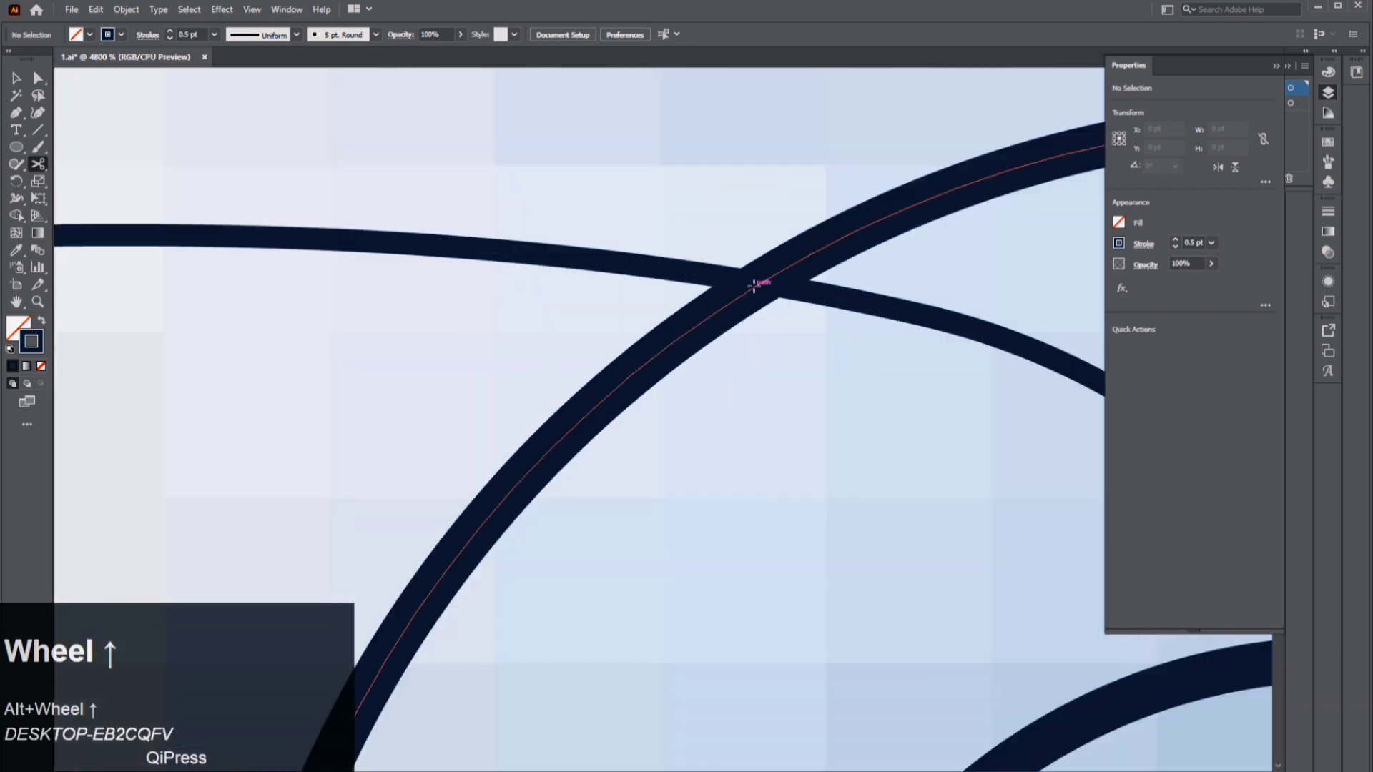
click(757, 285)
key(z)
key(ctrl+z)
click(756, 287)
drag(1194, 726, 552, 374)
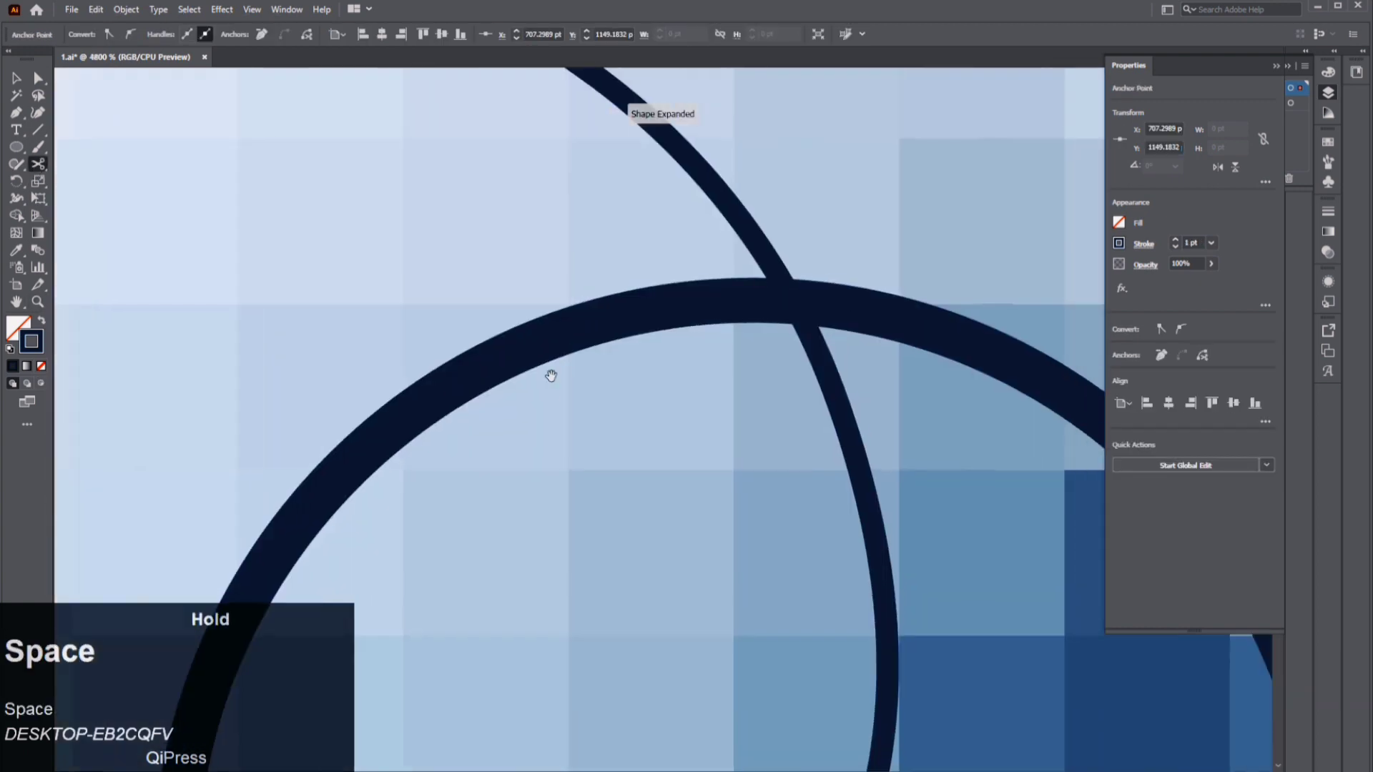
click(784, 301)
drag(472, 744, 737, 79)
drag(582, 401, 1194, 386)
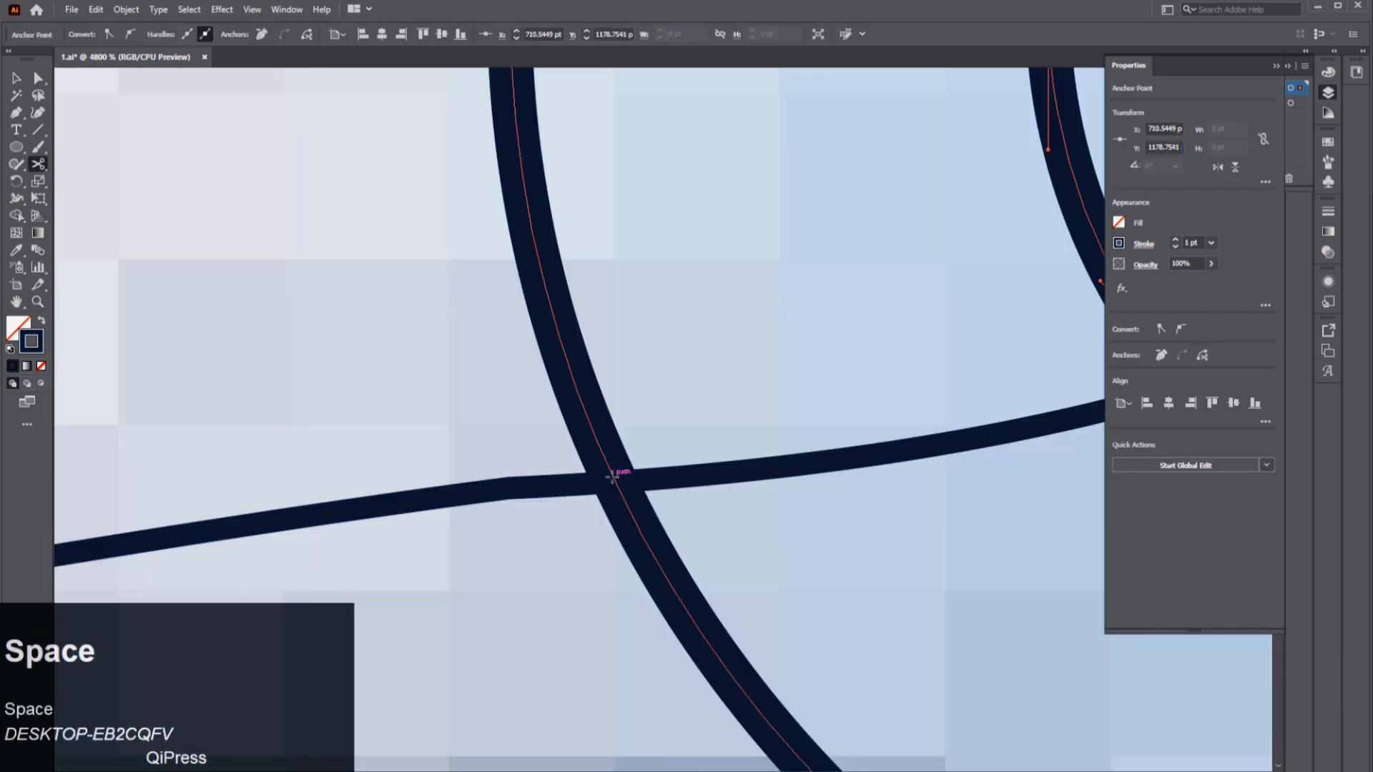
click(616, 480)
- Cut the eyelet facing's edge line where both edges of the second lace from the bottom cross it
alt+scroll(616, 479, down, 4)
drag(339, 467, 537, 512)
alt+scroll(516, 579, up, 3)
click(541, 600)
drag(794, 78, 700, 326)
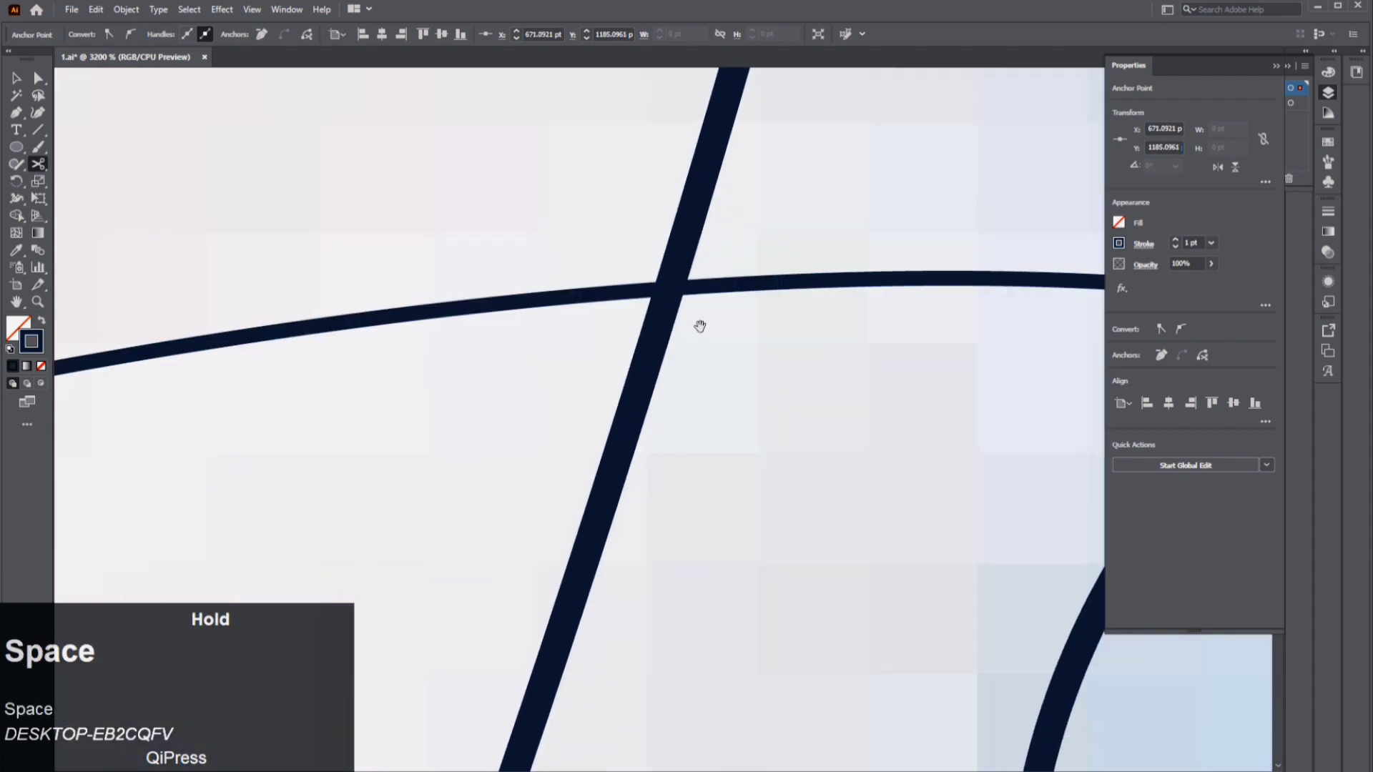
click(670, 287)
- Cut the eyelet facing's edge line at the lower and upper edges of the third lace from the bottom
alt+scroll(671, 286, down, 3)
drag(842, 164, 637, 558)
drag(603, 170, 567, 545)
alt+scroll(567, 545, up, 4)
click(501, 561)
alt+scroll(501, 561, down, 6)
alt+scroll(615, 86, up, 6)
drag(715, 321, 754, 714)
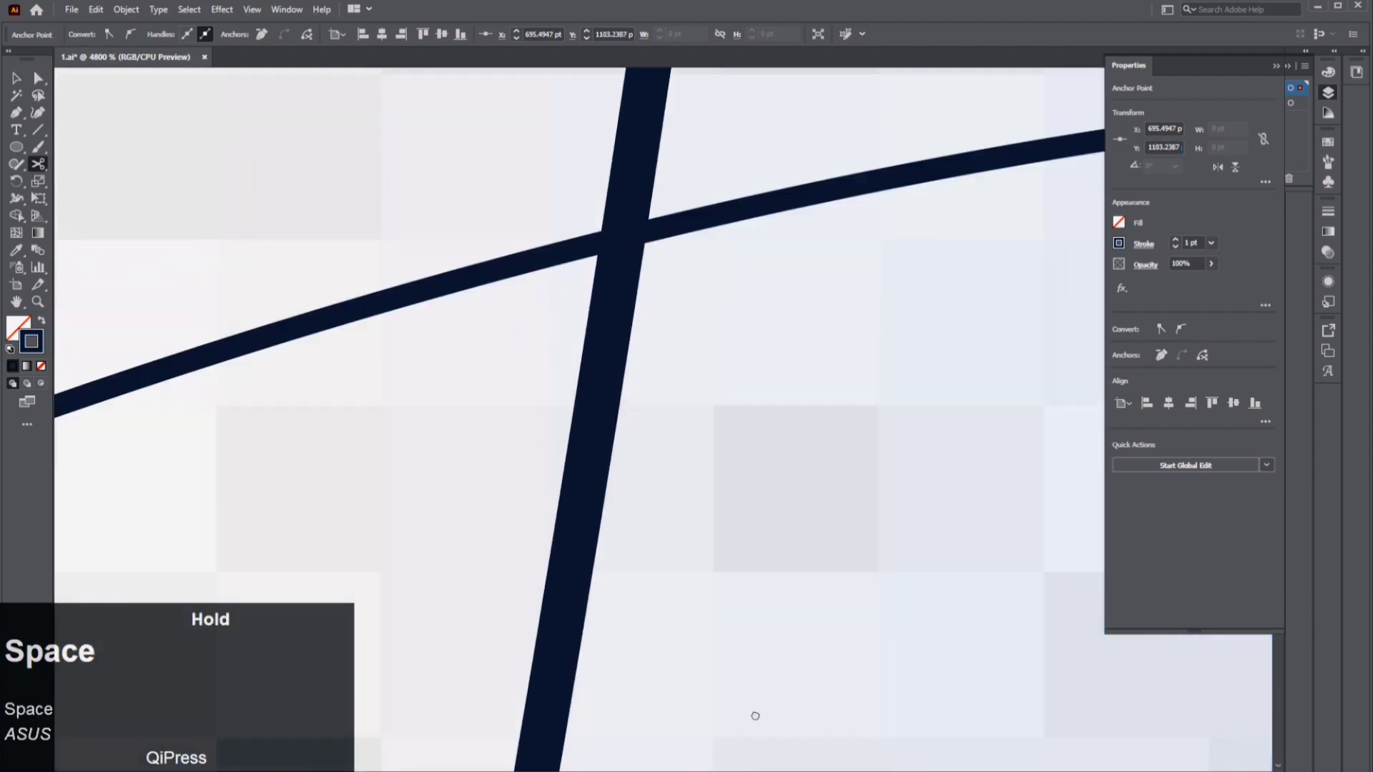
click(623, 239)
- Cut the inner and outer circles of the third eyelet from the bottom at their four crossings with the lace
alt+scroll(624, 238, down, 5)
drag(778, 279, 472, 386)
alt+scroll(643, 346, up, 3)
click(521, 266)
key(ctrl+z)
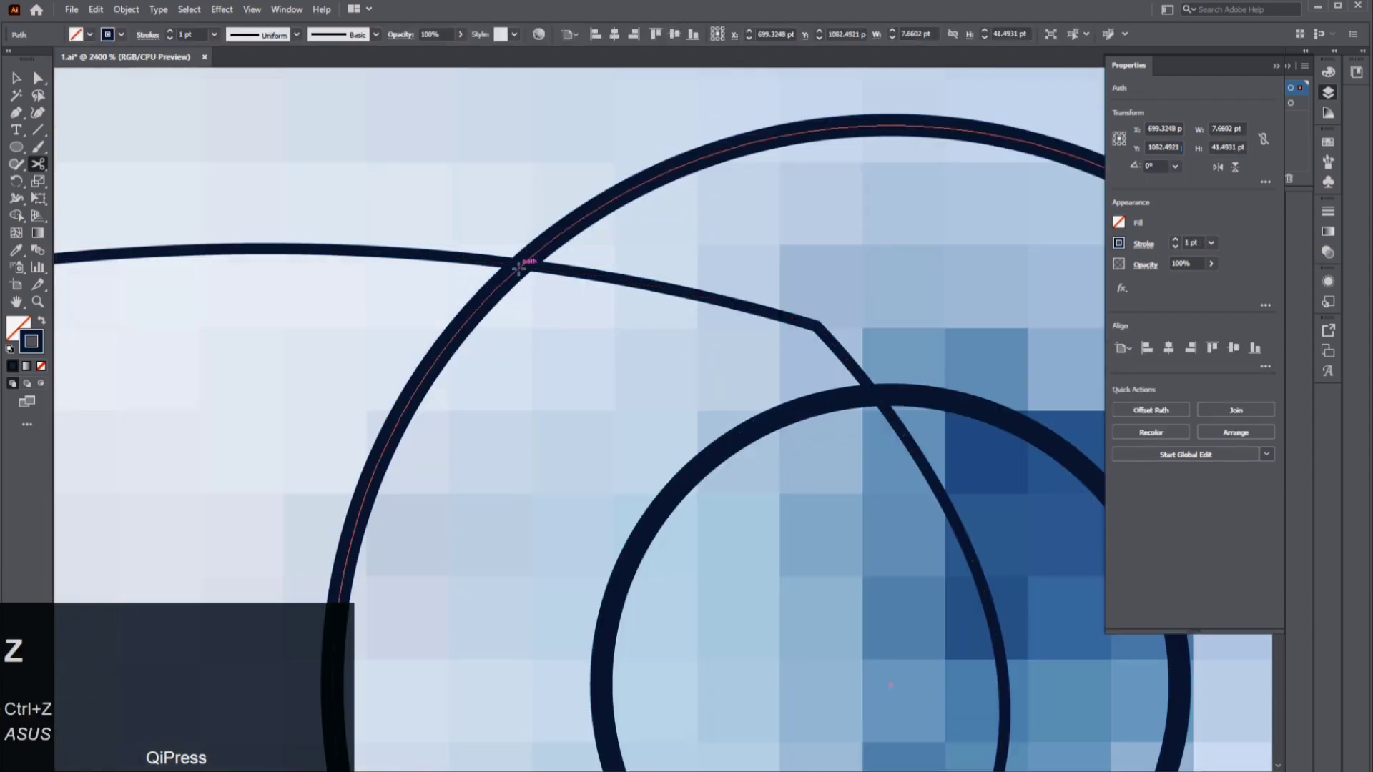
alt+scroll(522, 266, up, 2)
click(535, 293)
drag(1001, 500, 395, 349)
click(629, 389)
alt+scroll(643, 530, down, 3)
drag(629, 679, 819, 243)
alt+scroll(821, 426, up, 3)
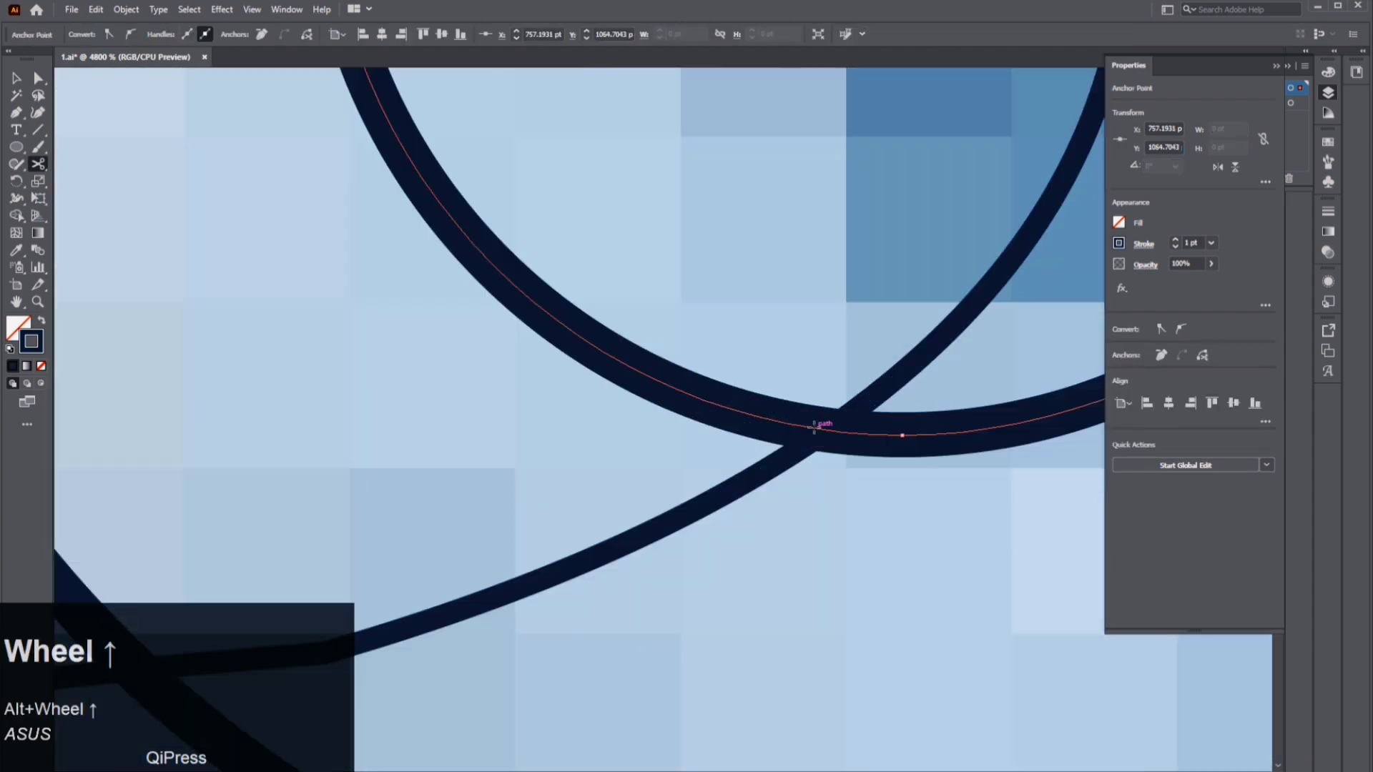
click(821, 426)
drag(594, 429, 1113, 371)
click(636, 597)
- Cut the eyelet facing's edge line at the lower and upper edges of the fourth lace from the bottom
alt+scroll(603, 508, down, 5)
drag(300, 272, 743, 304)
alt+scroll(743, 307, up, 4)
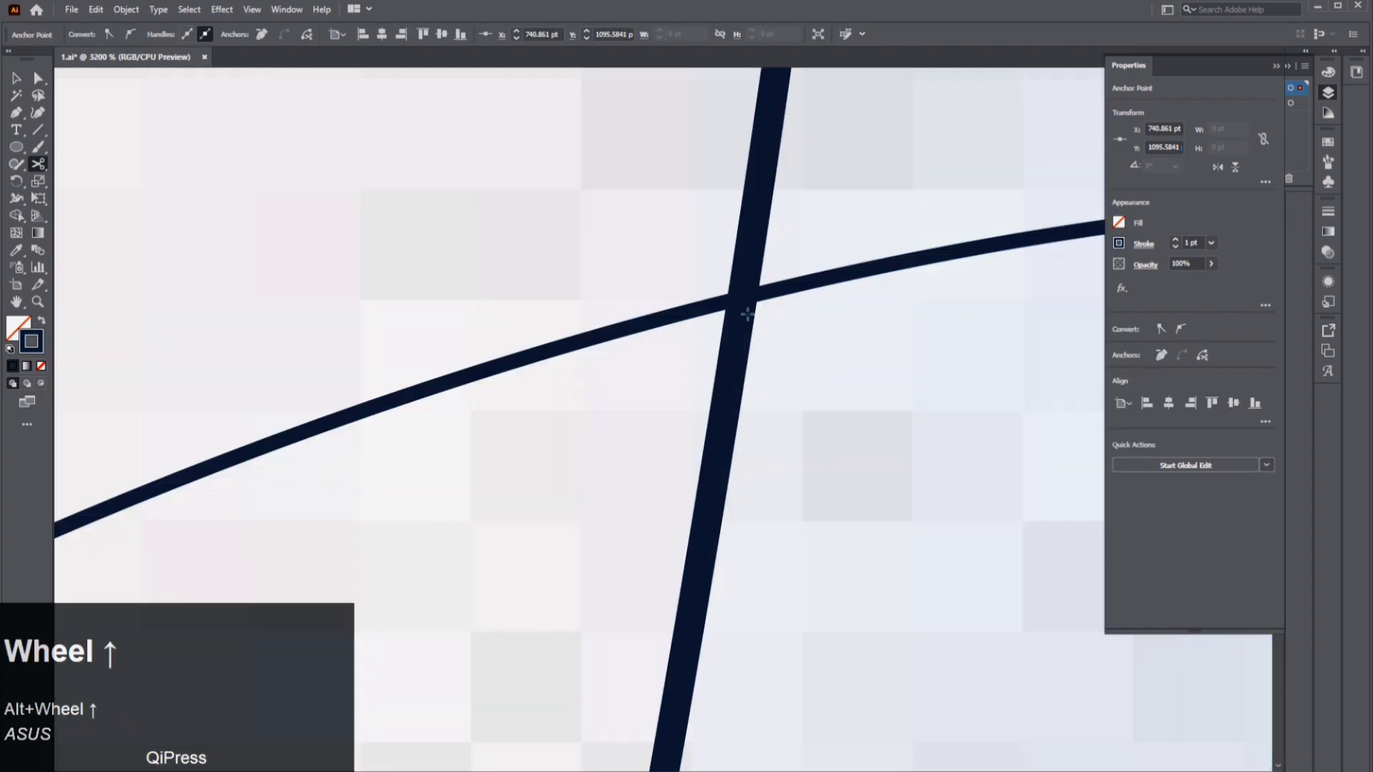
alt+scroll(742, 321, down, 4)
drag(870, 181, 844, 502)
alt+scroll(844, 502, up, 3)
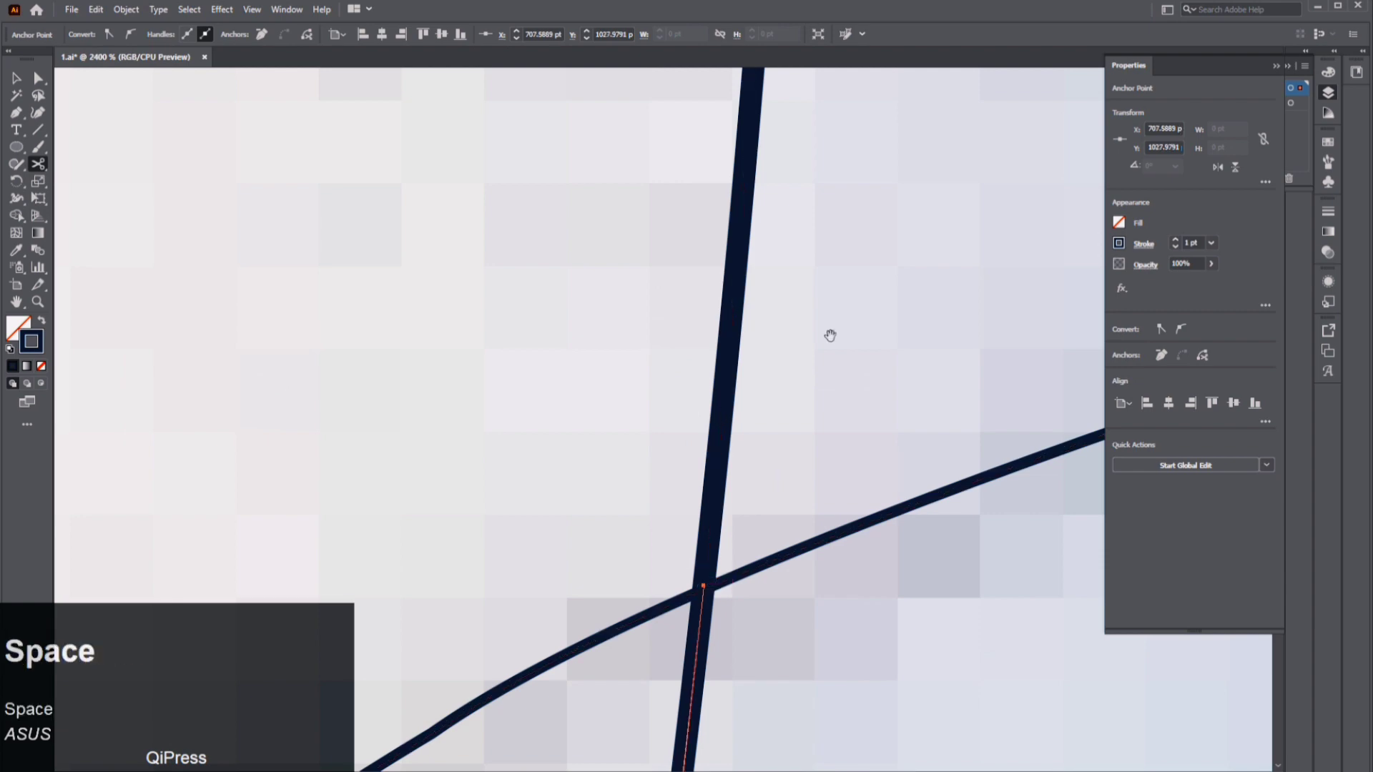
drag(827, 331, 882, 239)
click(760, 505)
- Cut both circles of the fourth eyelet from the bottom where the lace's edges cross them
alt+scroll(760, 505, down, 4)
drag(1073, 161, 628, 401)
alt+scroll(692, 337, up, 4)
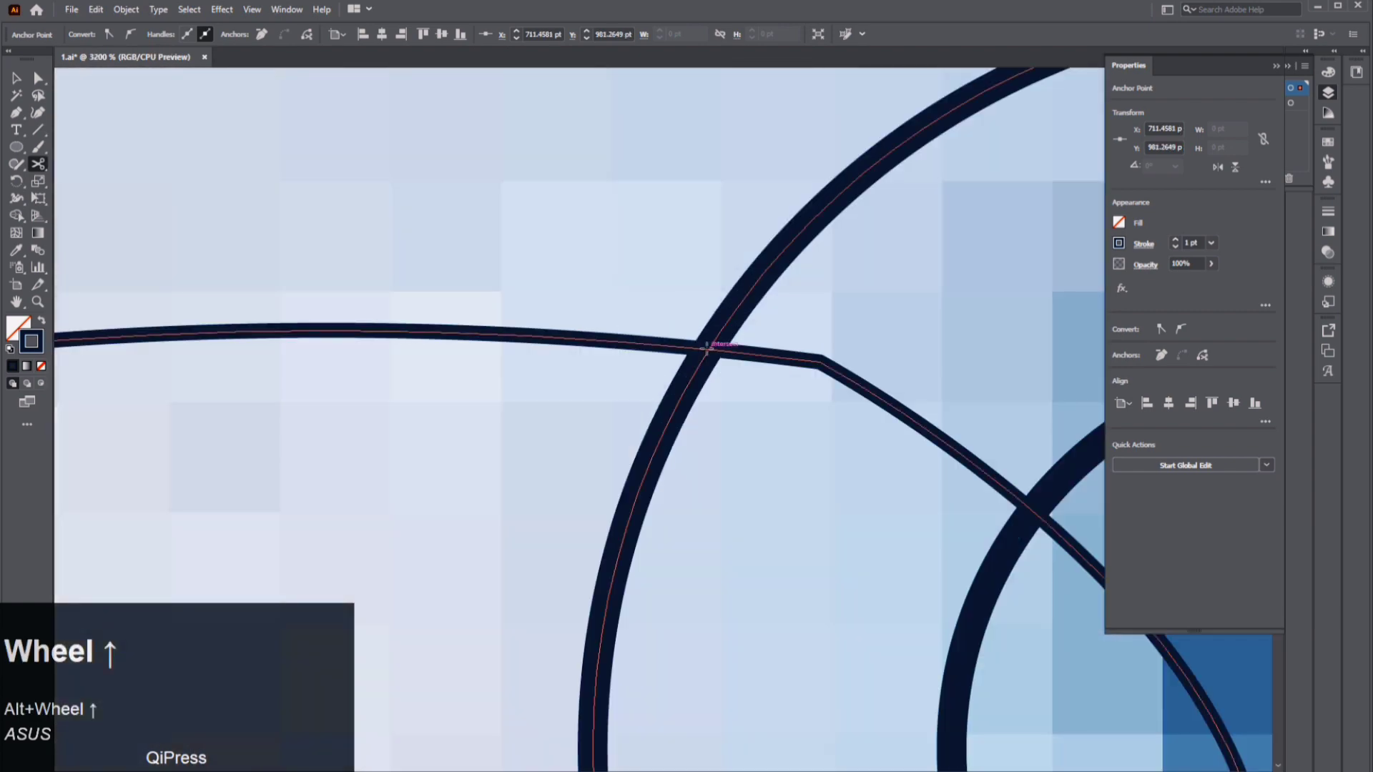
click(711, 349)
drag(833, 441, 476, 273)
click(680, 346)
drag(833, 722, 767, 87)
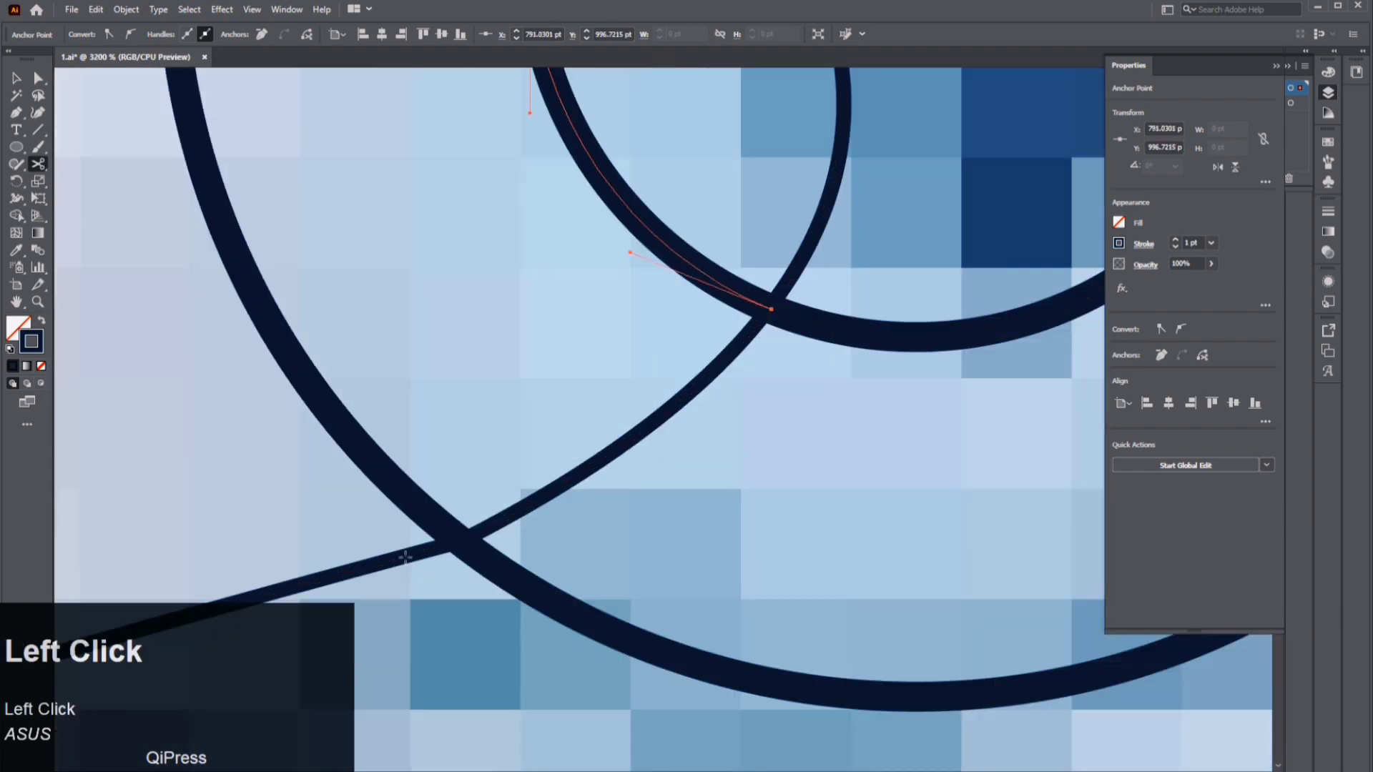
click(458, 537)
- Cut both circles of the fifth eyelet from the bottom at the lace's upper and lower edges
alt+scroll(459, 537, down, 2)
drag(611, 318, 729, 533)
alt+scroll(729, 533, down, 2)
drag(643, 690, 646, 646)
alt+scroll(730, 369, up, 3)
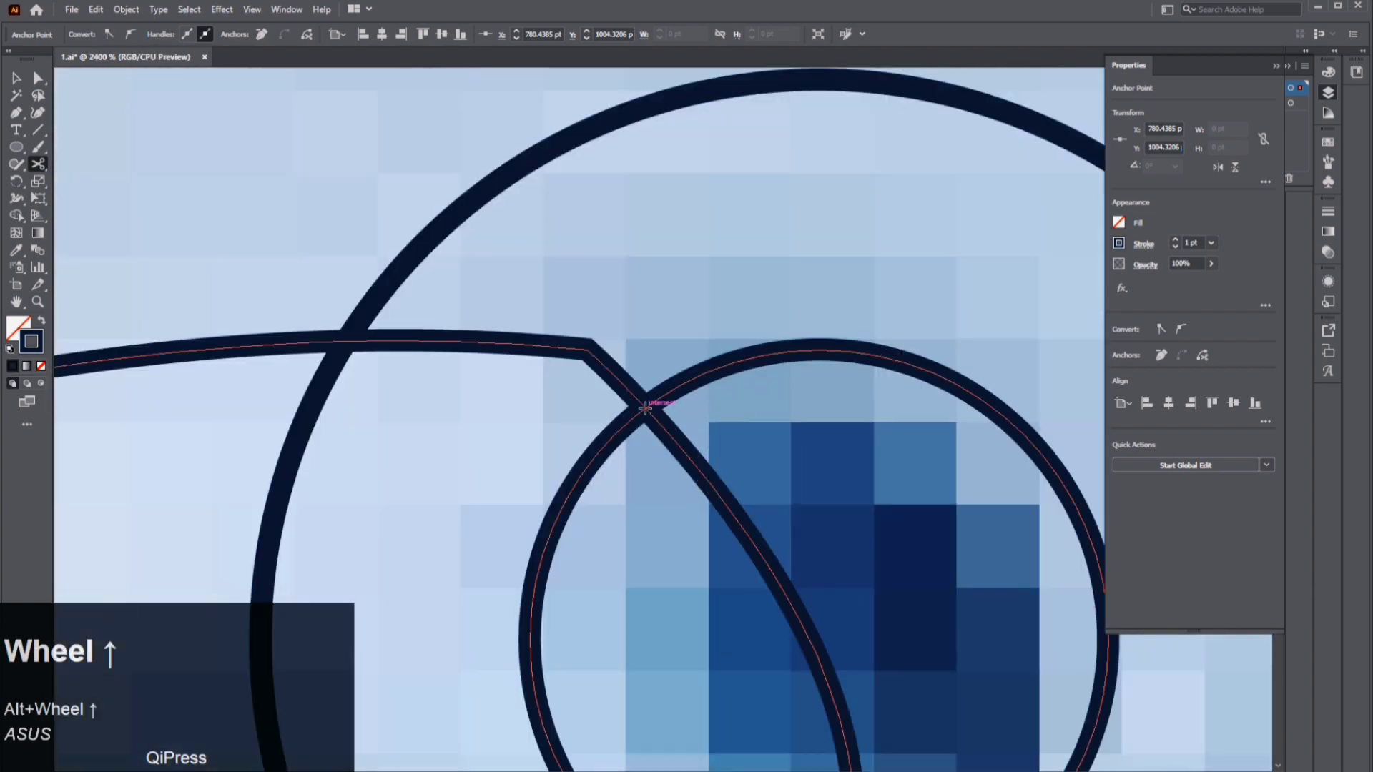
click(645, 408)
click(345, 341)
drag(684, 528, 619, 90)
drag(644, 551, 646, 446)
click(764, 389)
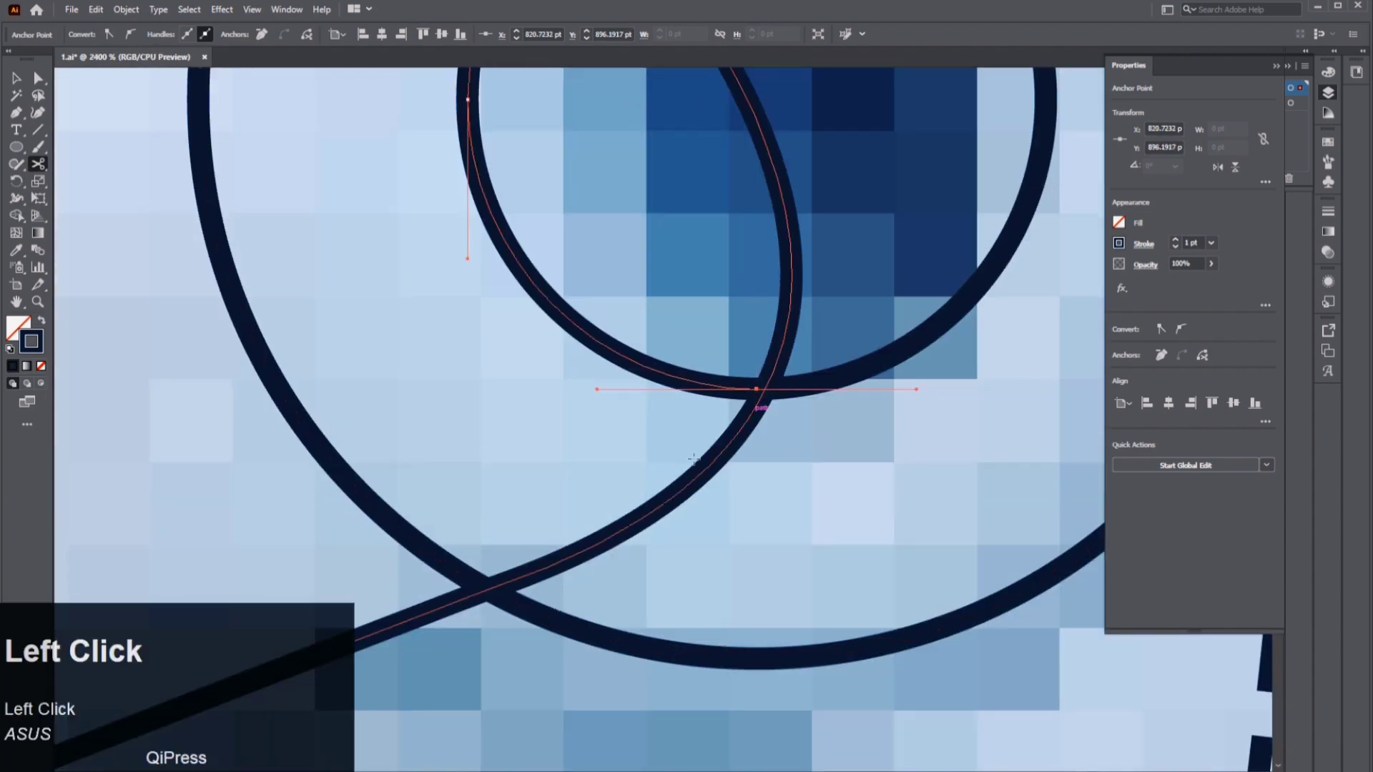
click(487, 588)
- Cut the eyelet facing's edge line where the edges of the fifth lace from the bottom cross it
alt+scroll(486, 588, down, 5)
drag(132, 527, 672, 271)
alt+scroll(637, 315, up, 3)
click(629, 334)
drag(651, 497, 660, 323)
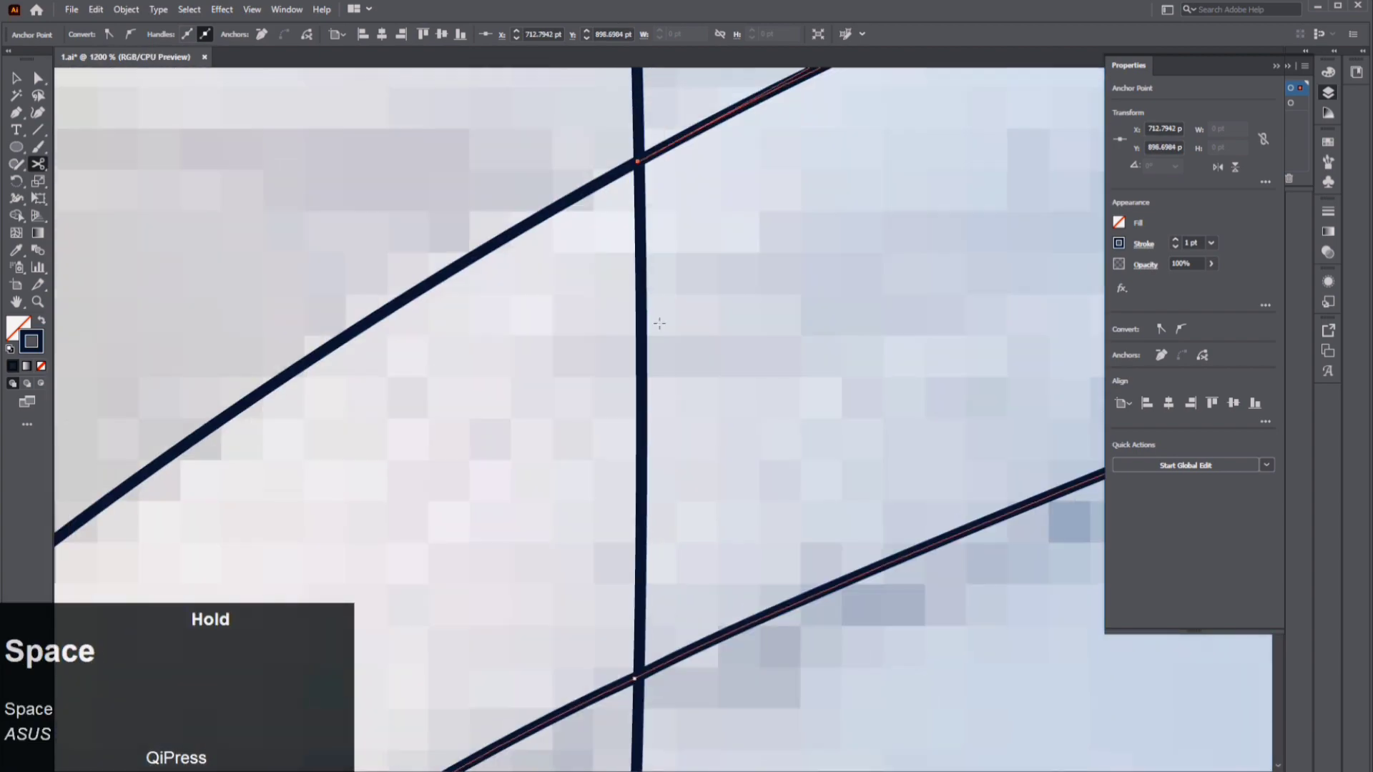
alt+scroll(646, 164, up, 4)
click(595, 256)
alt+scroll(641, 371, down, 6)
alt+scroll(617, 657, up, 4)
click(693, 473)
- Cut the eyelet facing's edge line at both edges of the sixth lace from the bottom
alt+scroll(702, 420, down, 5)
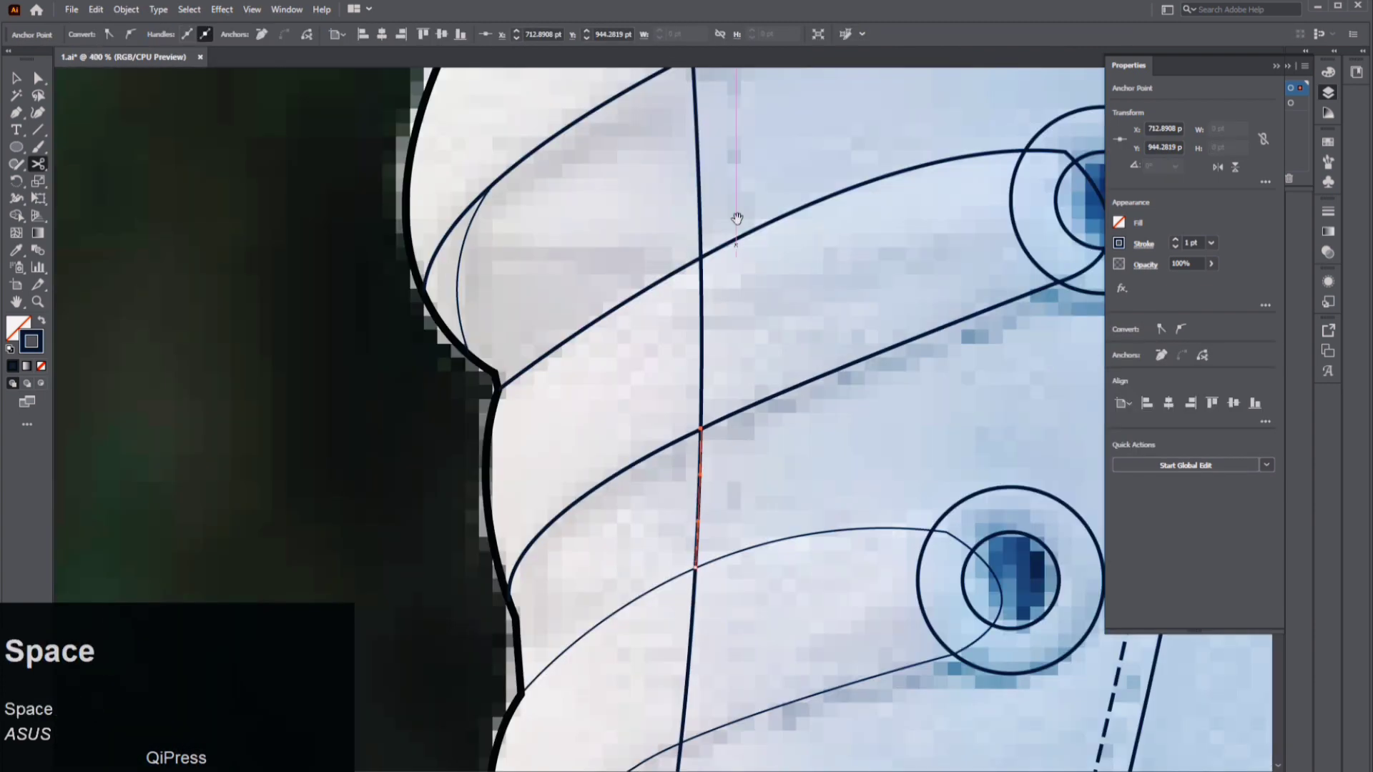
drag(736, 218, 737, 540)
alt+scroll(693, 357, up, 4)
click(695, 449)
alt+scroll(740, 586, down, 4)
alt+scroll(702, 250, up, 4)
click(701, 463)
- Cut the outer and inner circles of the sixth eyelet from the bottom where the lace's edges cross them
alt+scroll(832, 485, down, 4)
drag(930, 418, 434, 424)
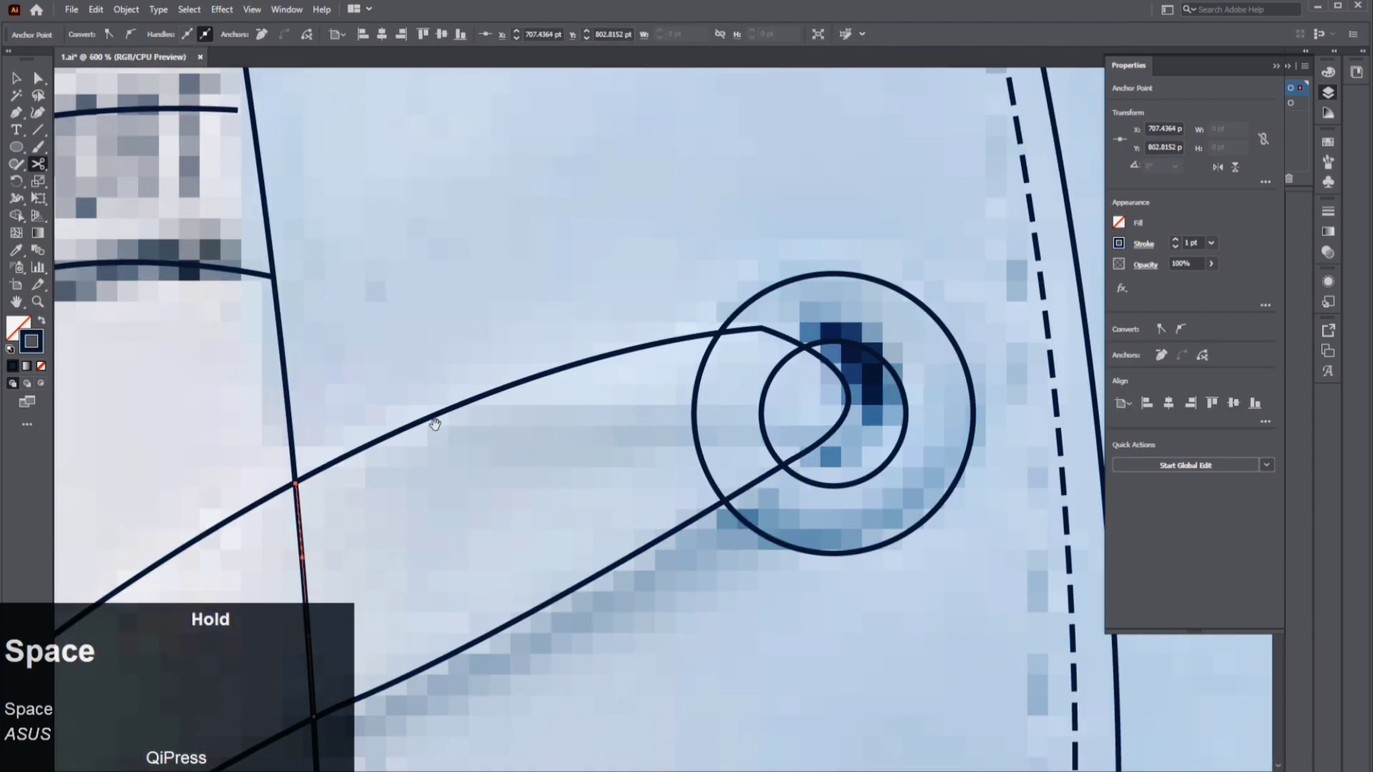
alt+scroll(772, 366, up, 3)
click(633, 276)
click(855, 314)
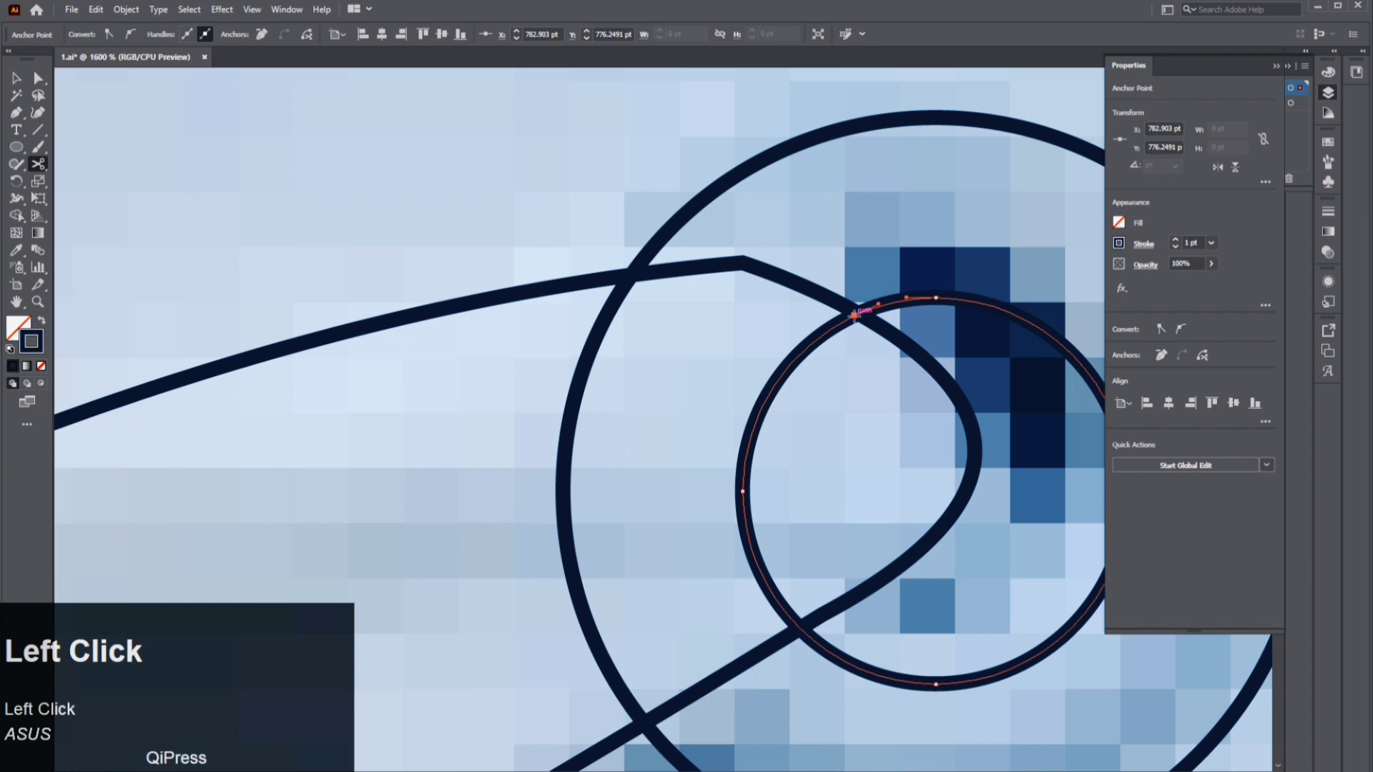
click(799, 625)
click(642, 719)
- Delete that eyelet's outer arc across the lace and round the lace's upper corner to about 15 pt
key(Delete)
key(Delete)
click(743, 263)
drag(744, 280, 821, 364)
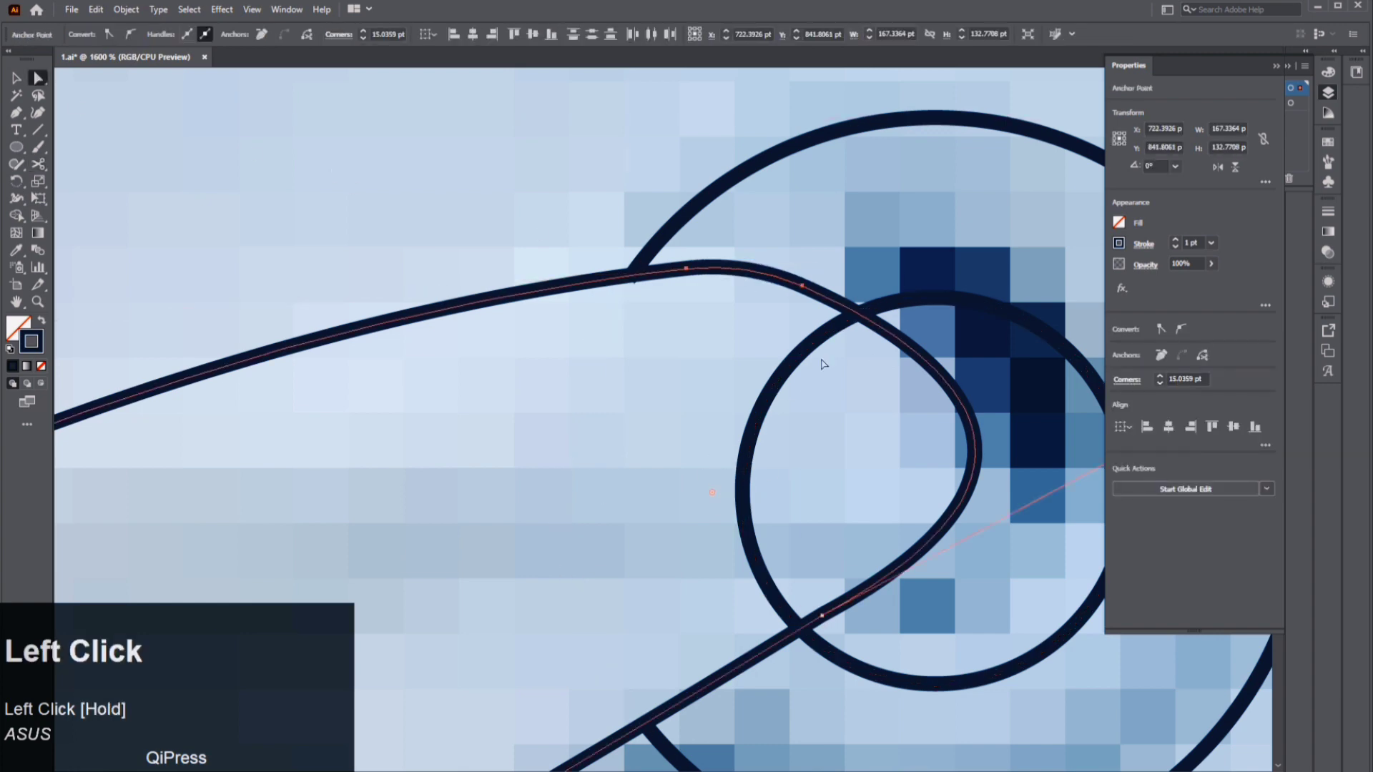
- Delete the sixth eyelet's inner arc and the facing line segment where the sixth lace from the bottom covers them
click(815, 367)
click(780, 379)
key(Delete)
key(Delete)
alt+scroll(647, 449, down, 3)
drag(263, 543, 755, 303)
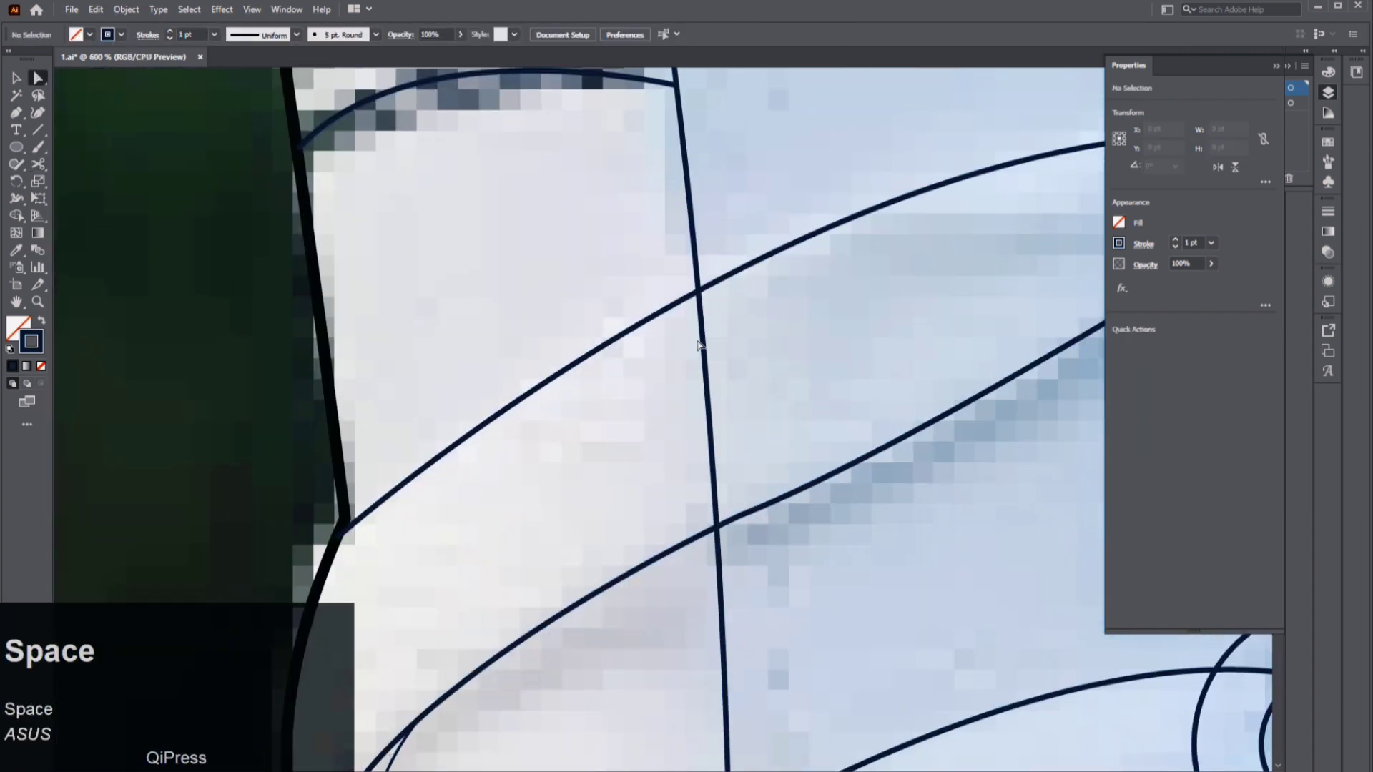
click(701, 346)
key(Delete)
key(Delete)
- Delete the facing line segment that runs across the fifth lace from the bottom
drag(751, 683, 556, 357)
click(534, 362)
click(538, 575)
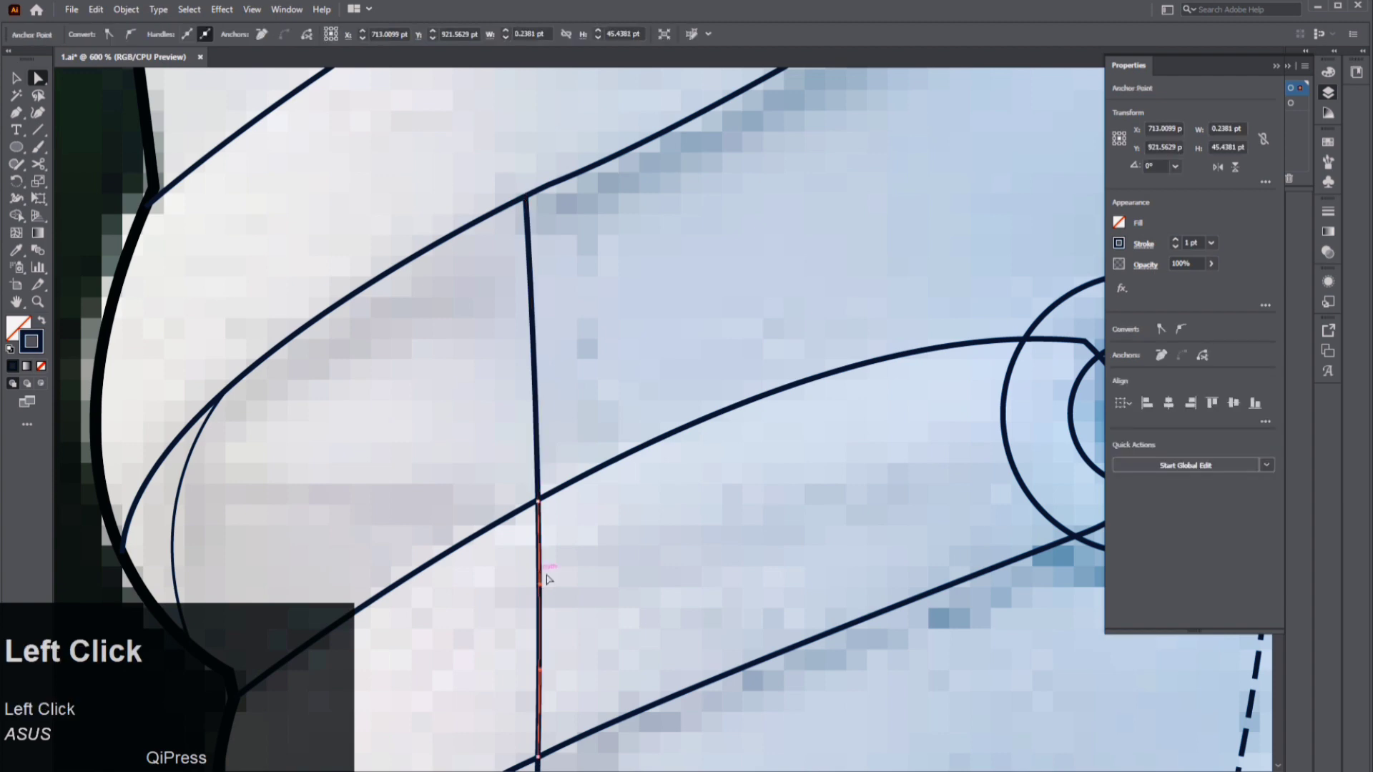
key(Delete)
- Remove the fifth eyelet's arcs across the lace and round the lace's upper corner to about 11.7 pt
click(1008, 455)
drag(1070, 432, 767, 429)
click(782, 337)
drag(776, 354, 751, 448)
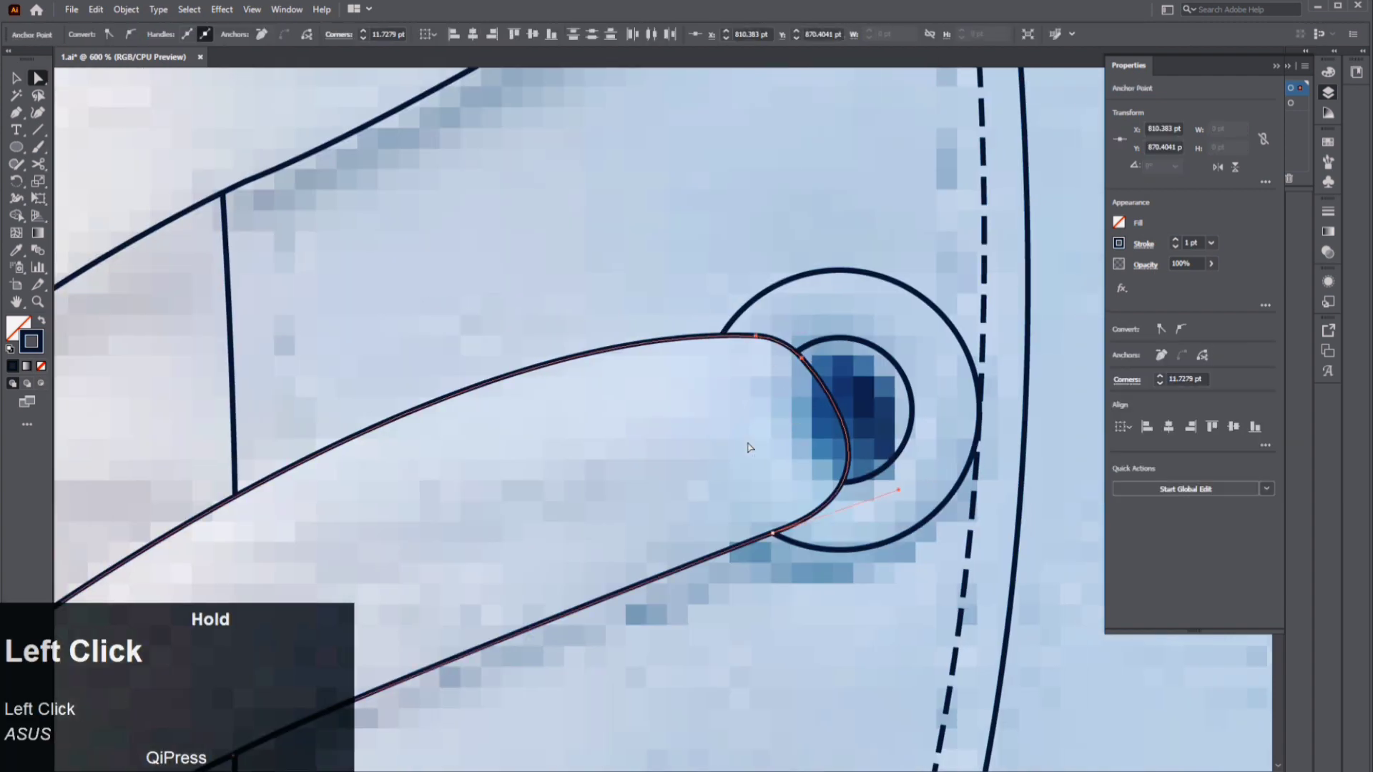
click(751, 447)
- Delete the facing line segment and the eyelet arcs covered by the fourth lace from the bottom
alt+scroll(751, 448, down, 2)
drag(544, 679, 662, 404)
click(602, 505)
key(Delete)
mouse_move(815, 441)
mouse_down()
mouse_move(763, 451)
mouse_move(788, 438)
mouse_up()
key(Delete)
click(796, 401)
- Clear the lines covered by the third lace from the bottom and round its upper corner to about 12.9 pt
drag(723, 685, 705, 458)
key(Delete)
click(659, 471)
click(785, 397)
drag(774, 407, 764, 433)
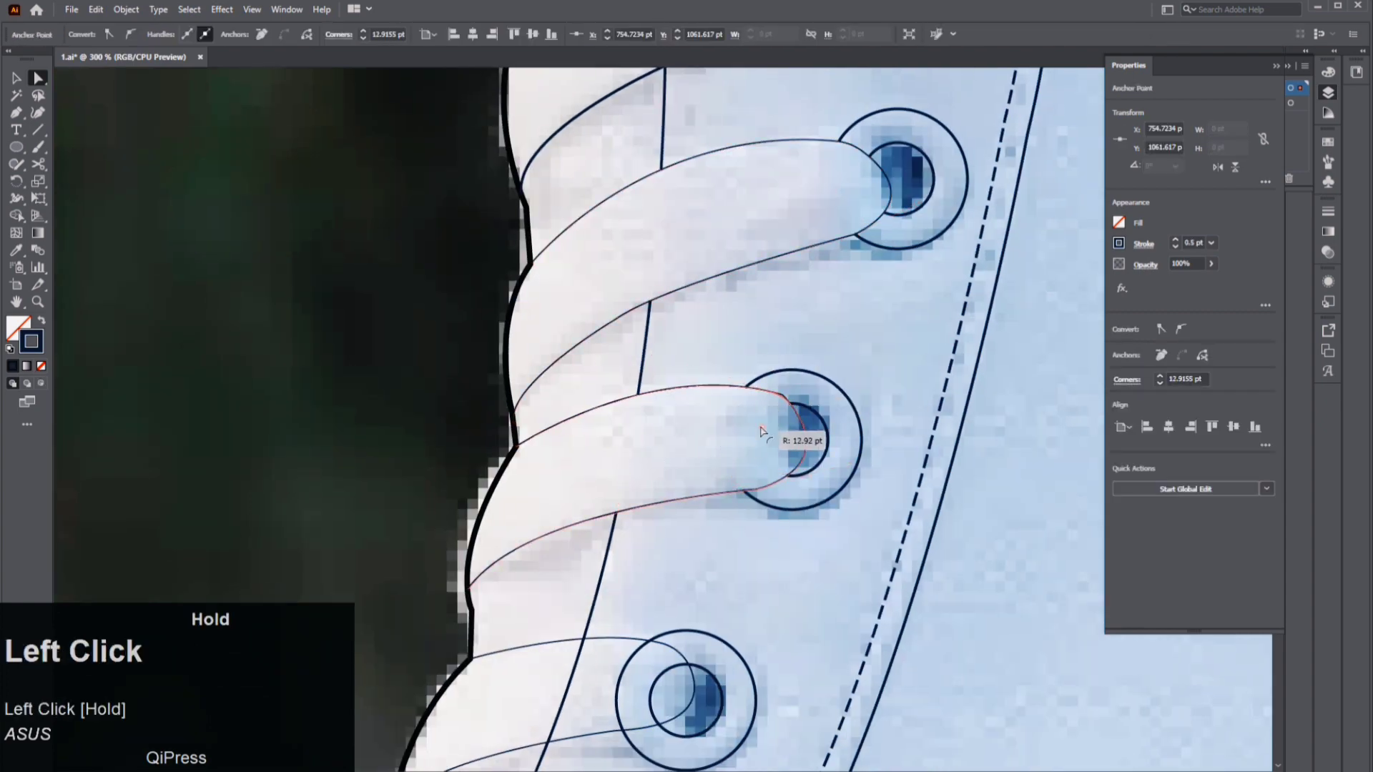
- Remove the eyelet arcs and the facing line segment covered by the second lace from the bottom
drag(657, 679, 787, 404)
click(829, 404)
alt+scroll(829, 404, down, 5)
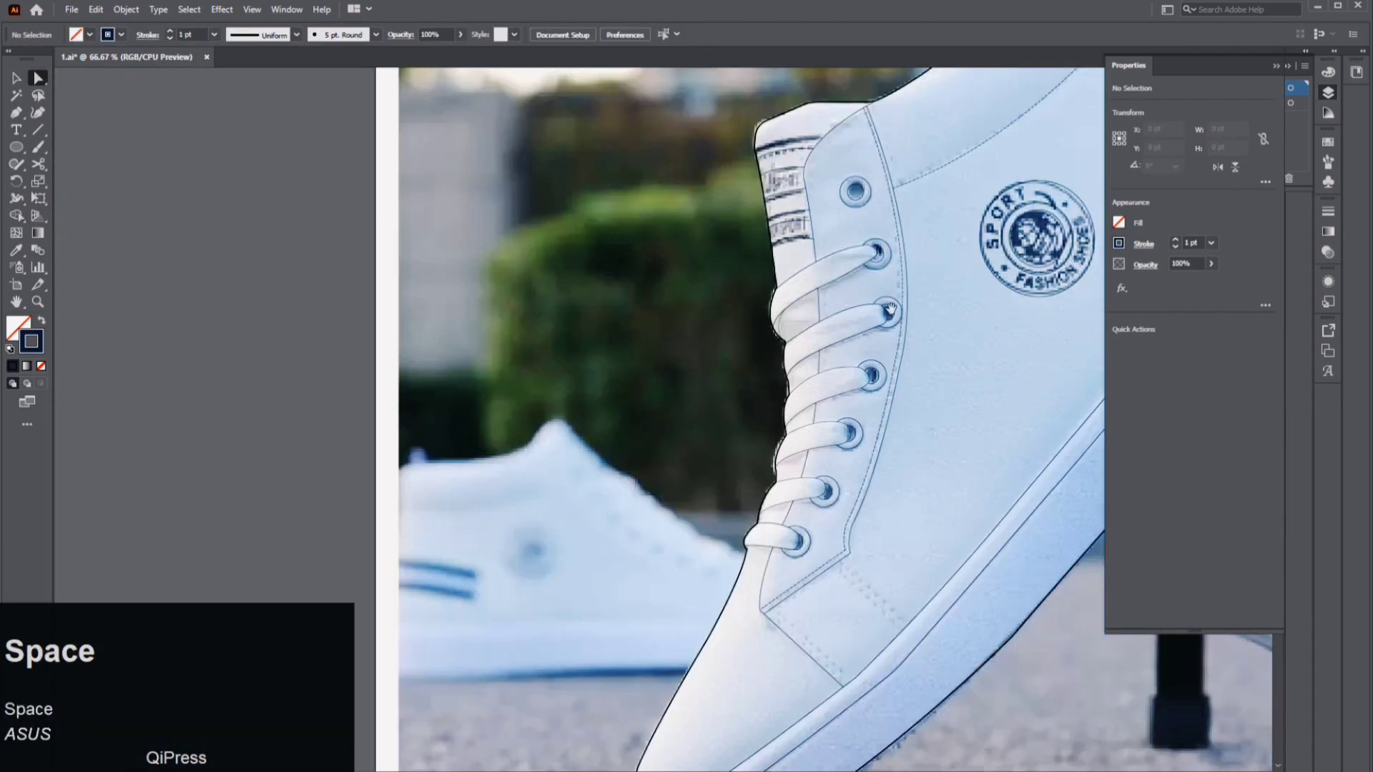
- Set the stroke weight of the second, third and fourth lace outlines from the bottom to 1 pt
alt+scroll(836, 518, up, 3)
click(851, 252)
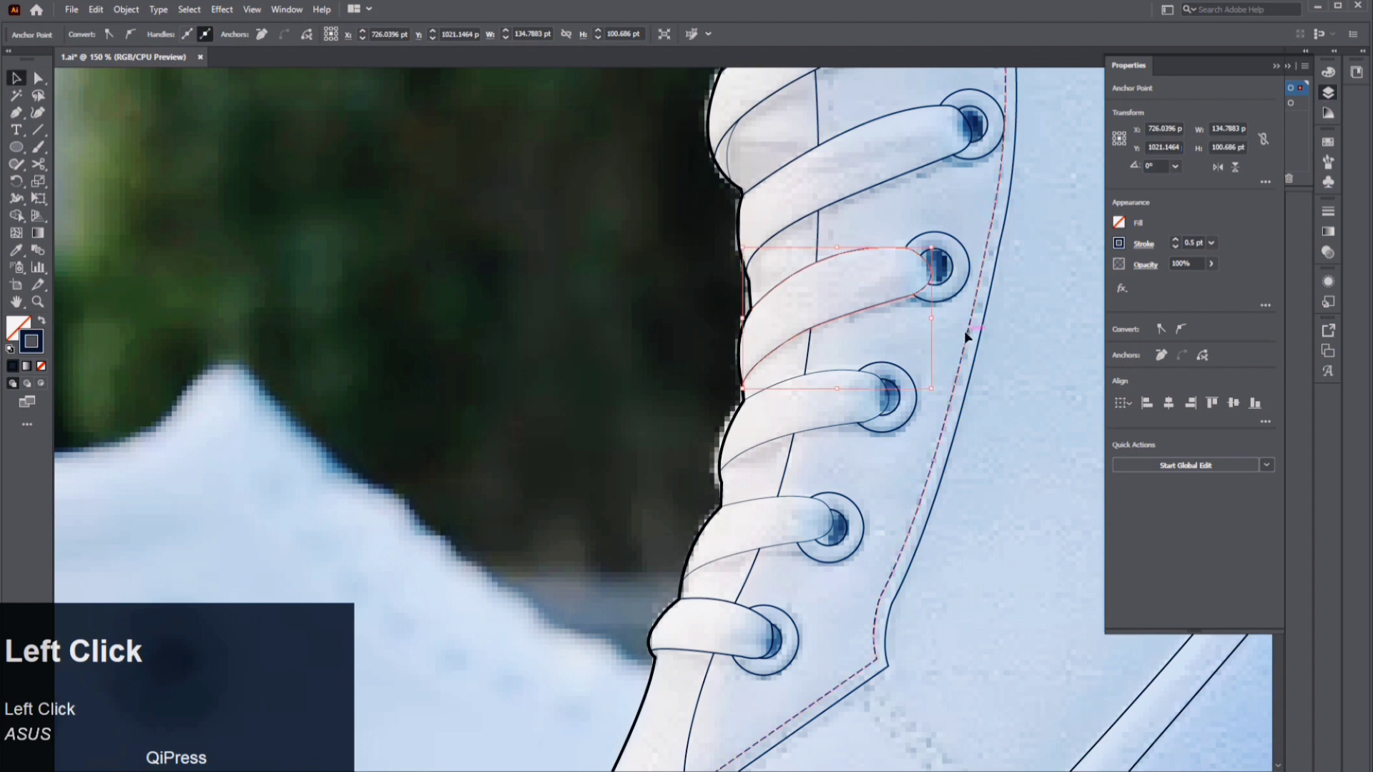
shift+click(838, 374)
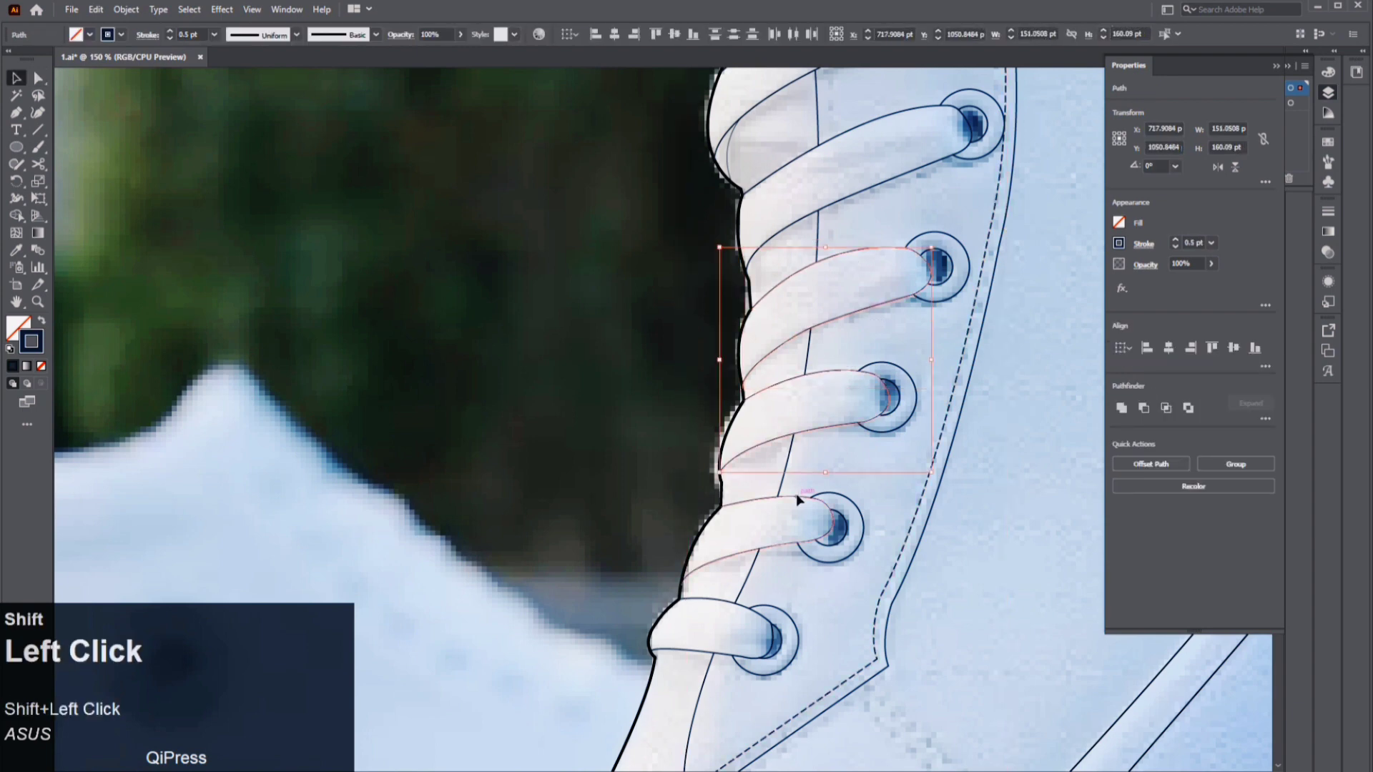
click(1211, 243)
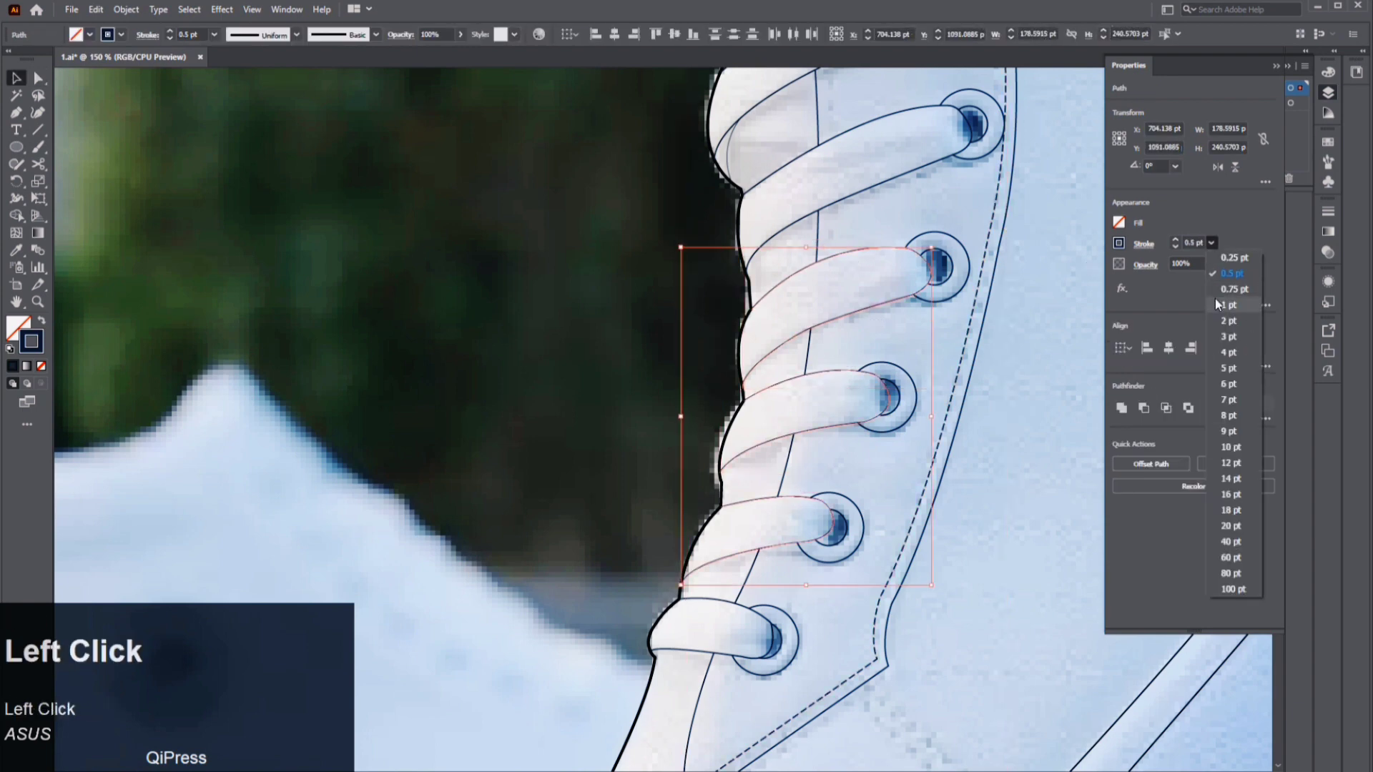
click(1216, 304)
click(1122, 349)
key(space)
click(1054, 276)
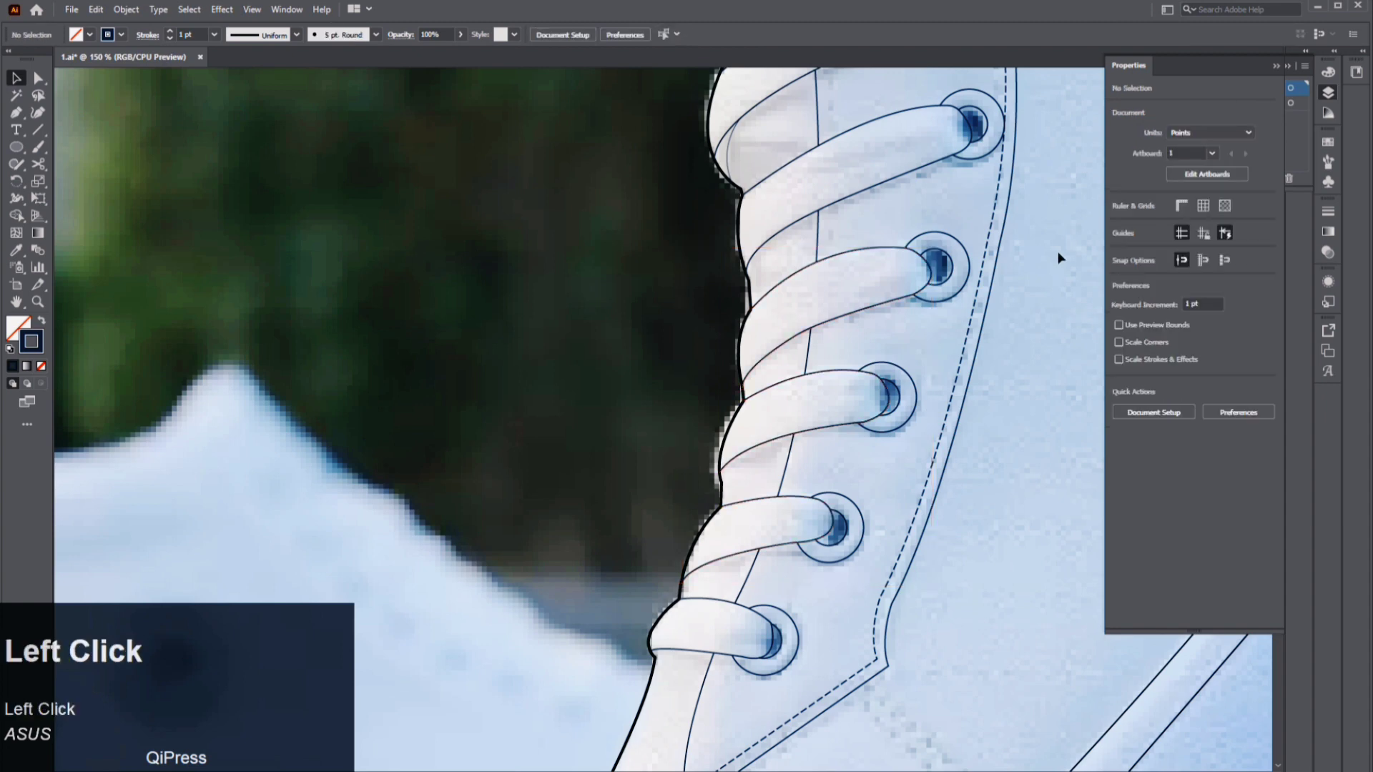
- Hide Layer 2, which holds the sneaker photo, so only the line art shows on the artboard
scroll(1066, 244, down, 2)
drag(1068, 244, 774, 329)
scroll(810, 323, down, 1)
scroll(811, 323, down, 1)
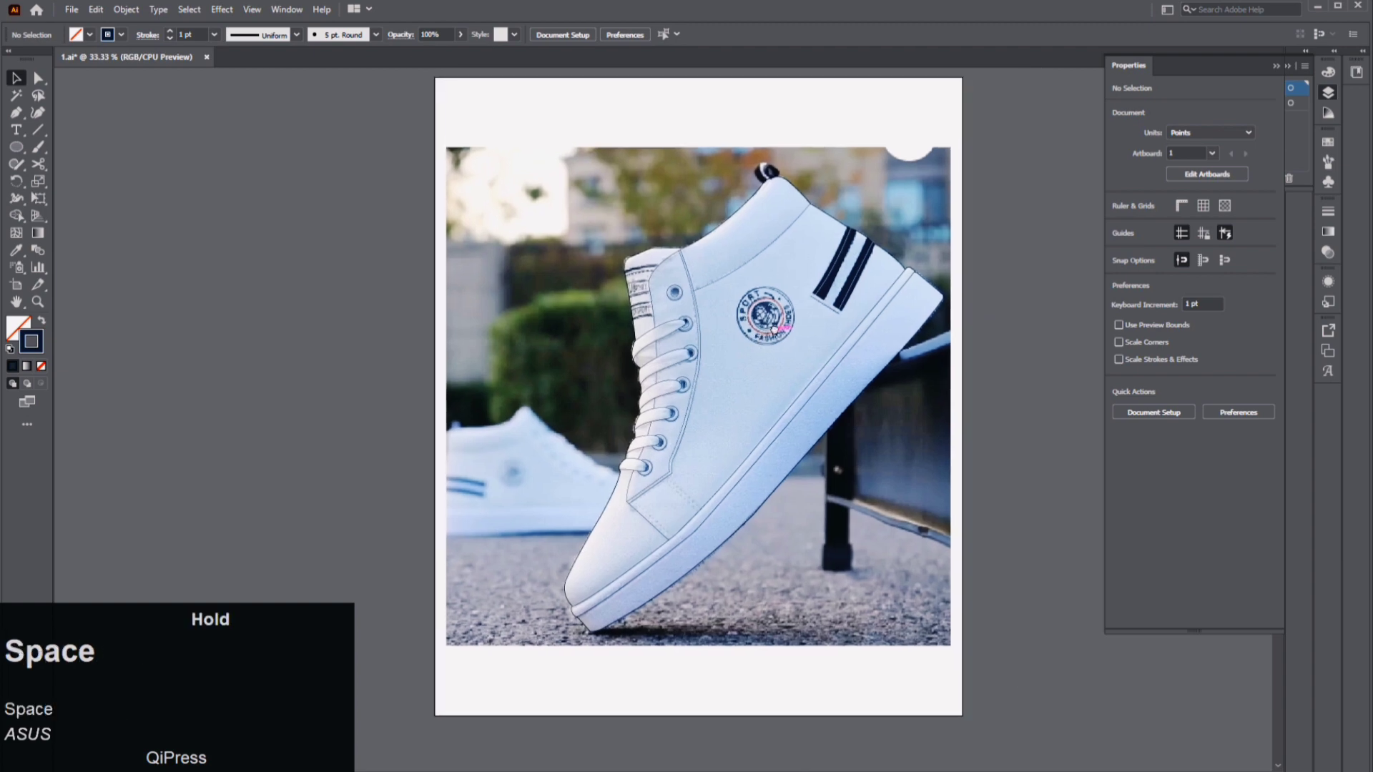
click(1328, 92)
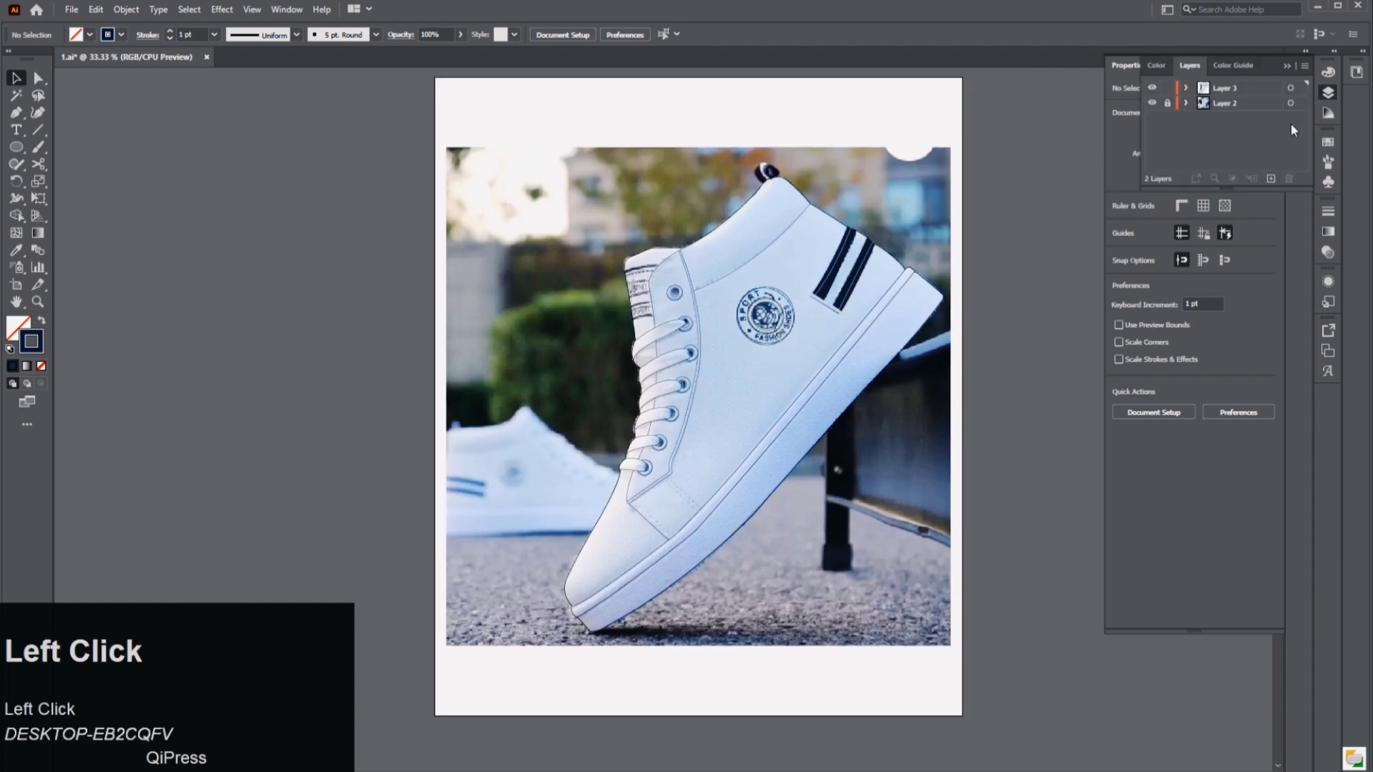
click(1154, 104)
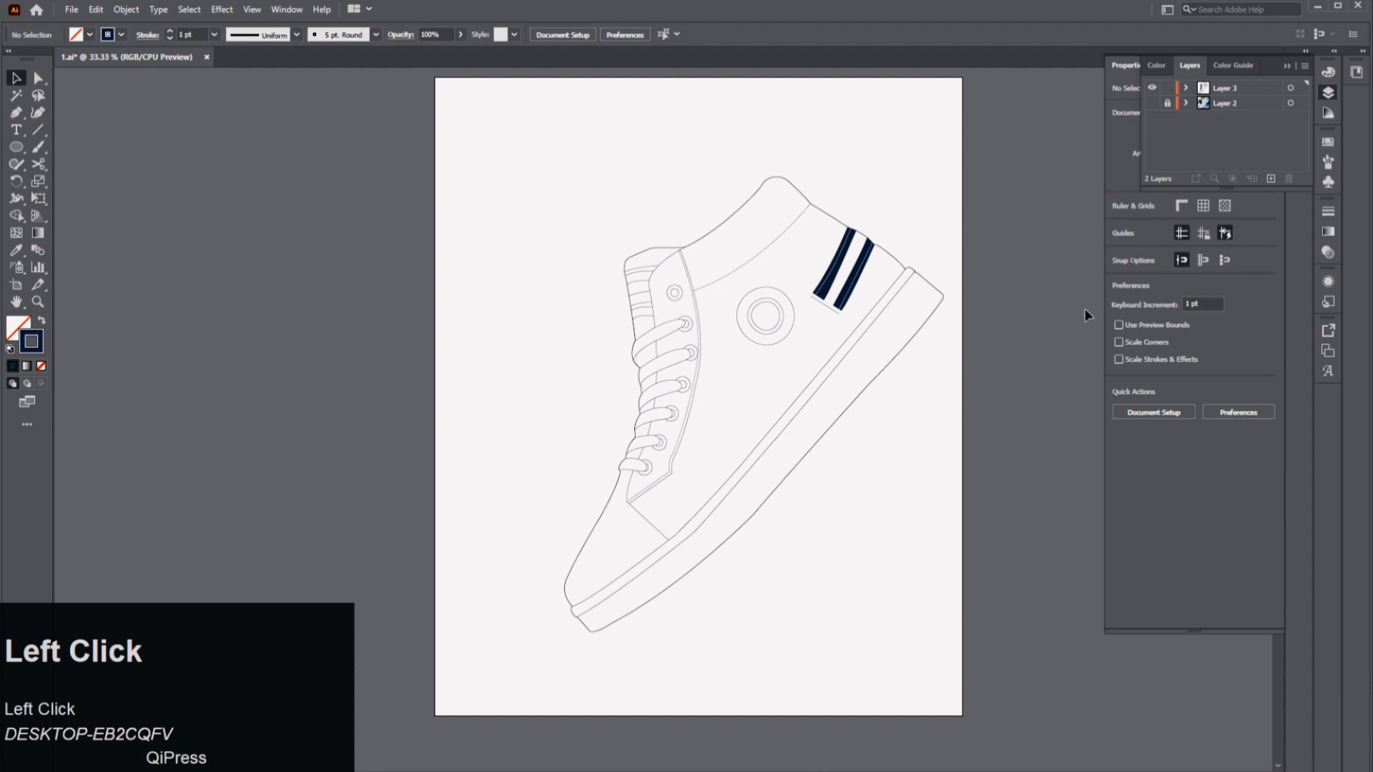
scroll(930, 337, down, 1)
scroll(898, 332, up, 1)
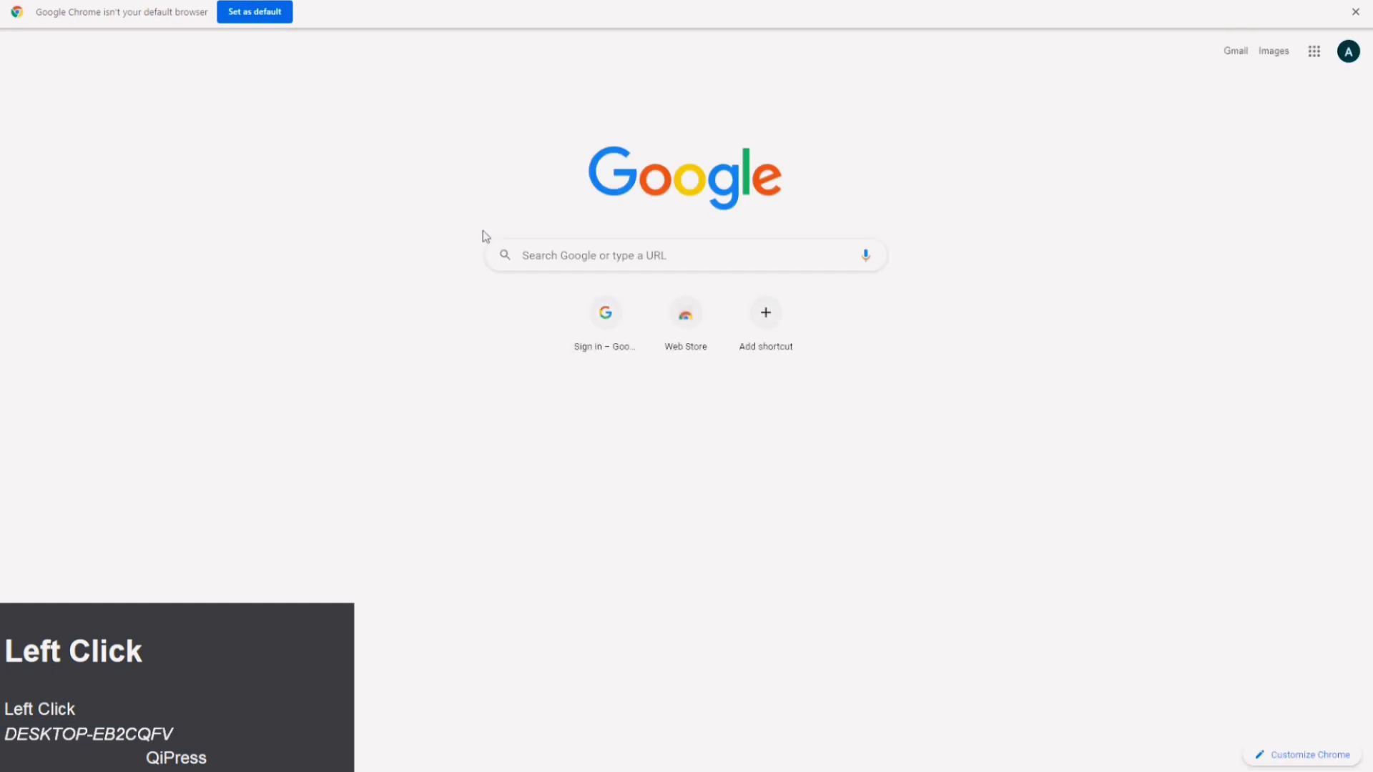
- Switch to Google in Chrome and search for images of "character face png"
click(570, 257)
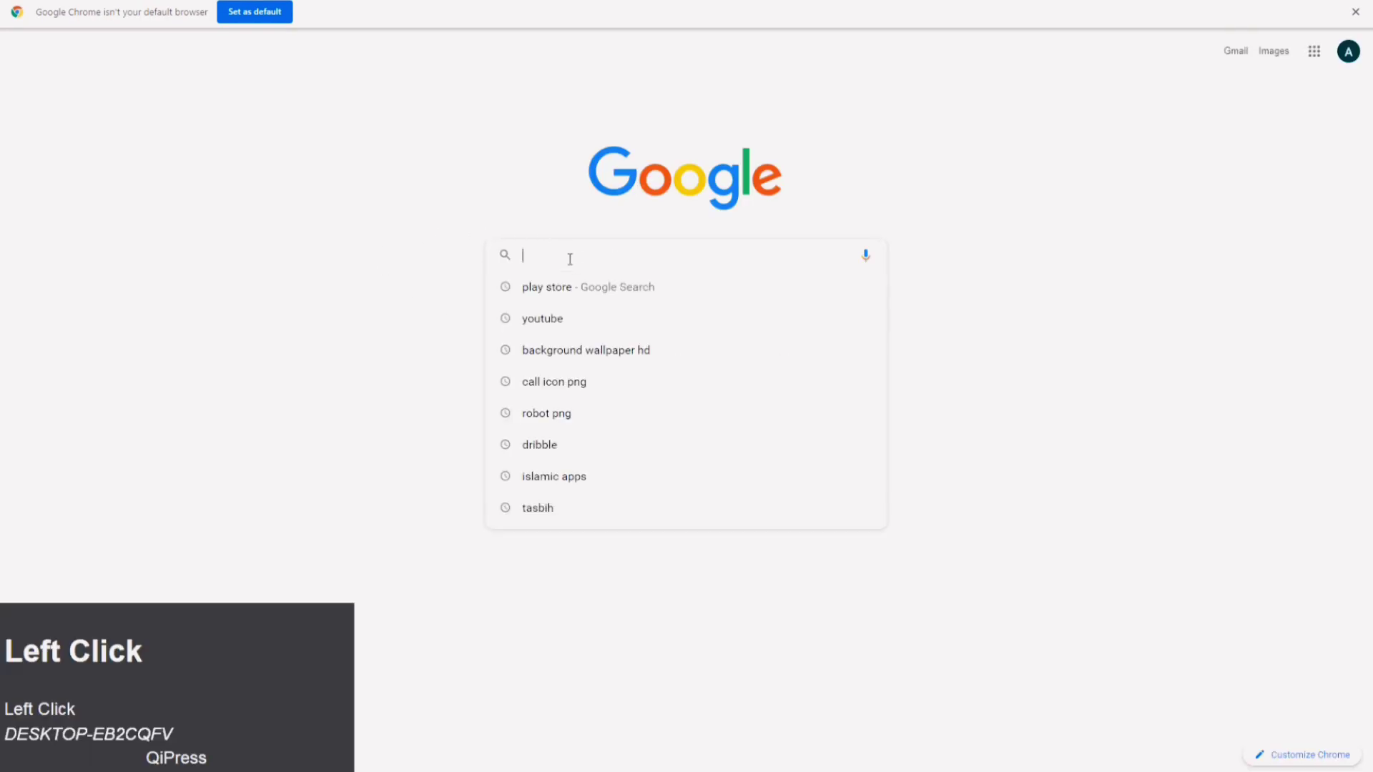
text(charac)
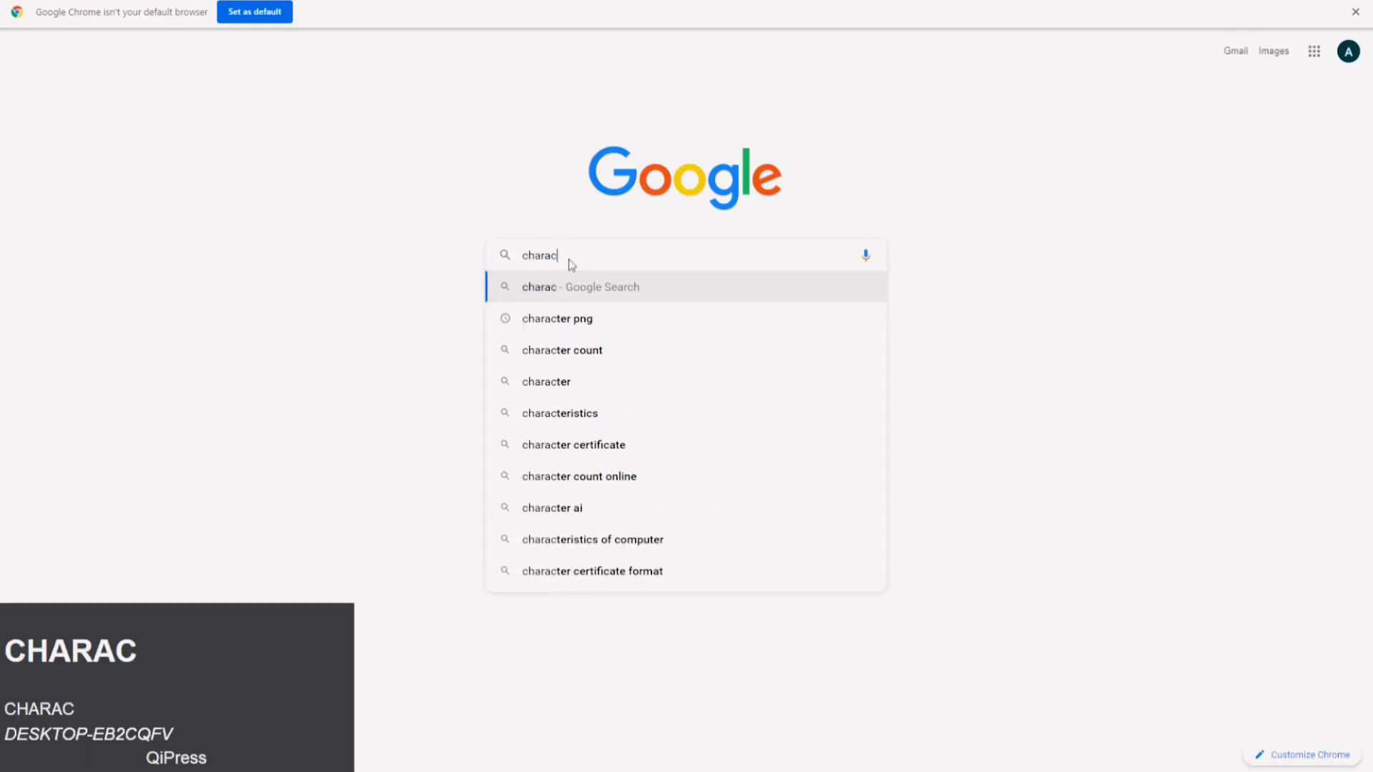
text(ter face)
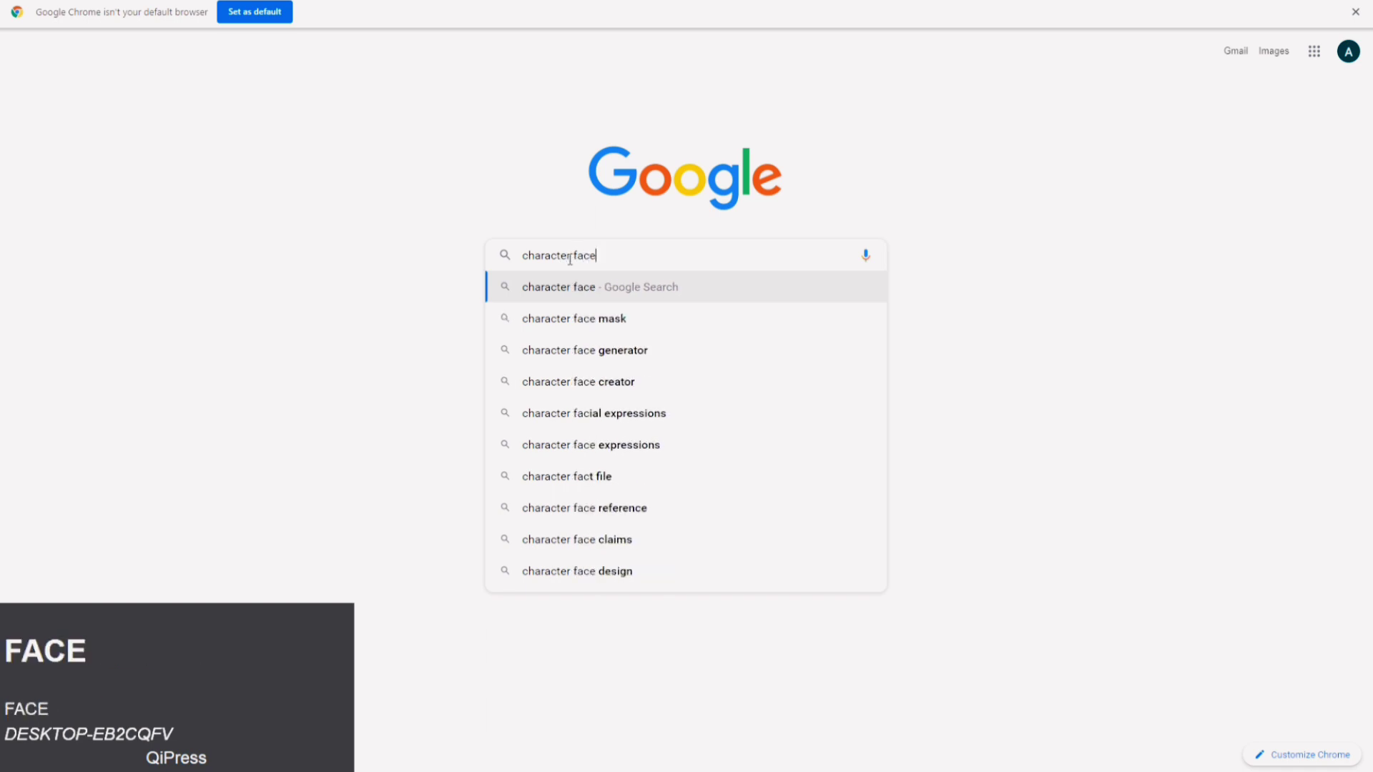
text( png)
key(Return)
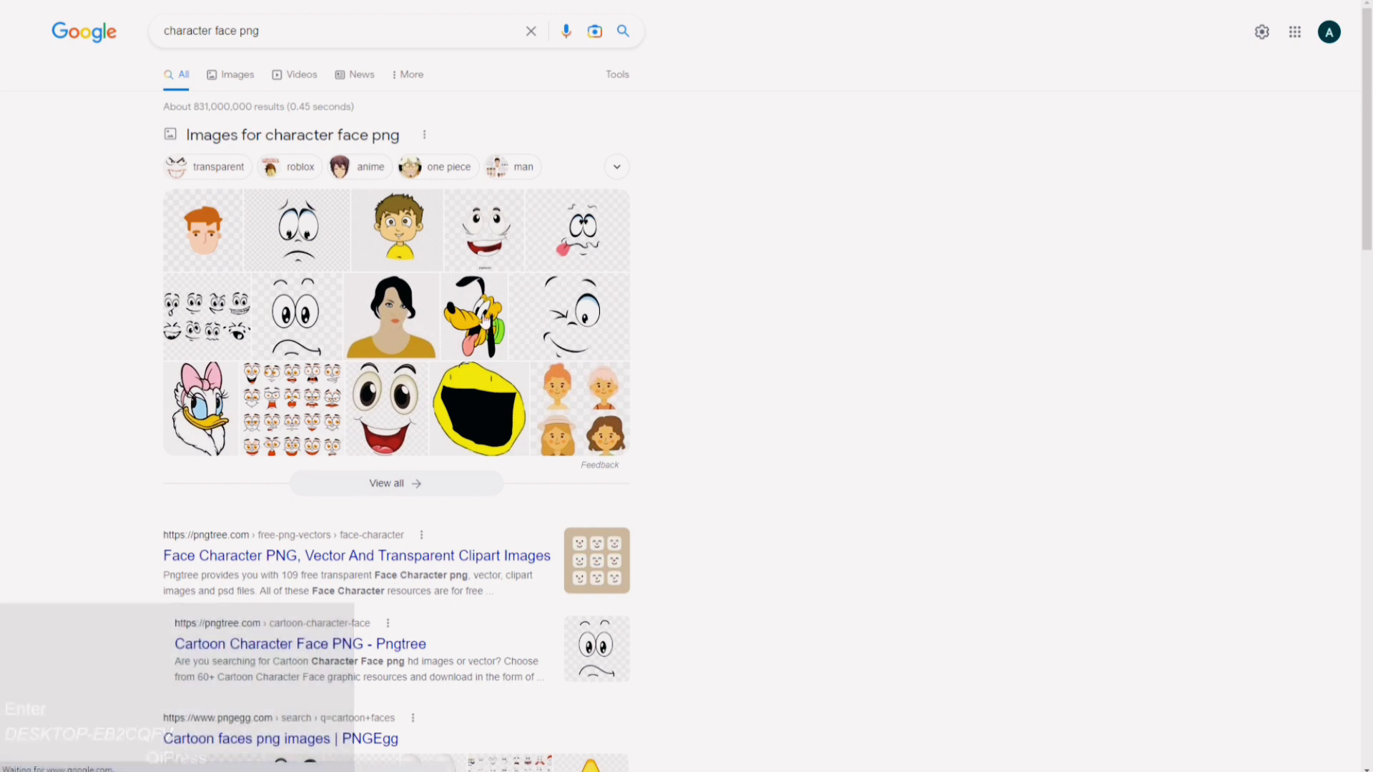
click(238, 77)
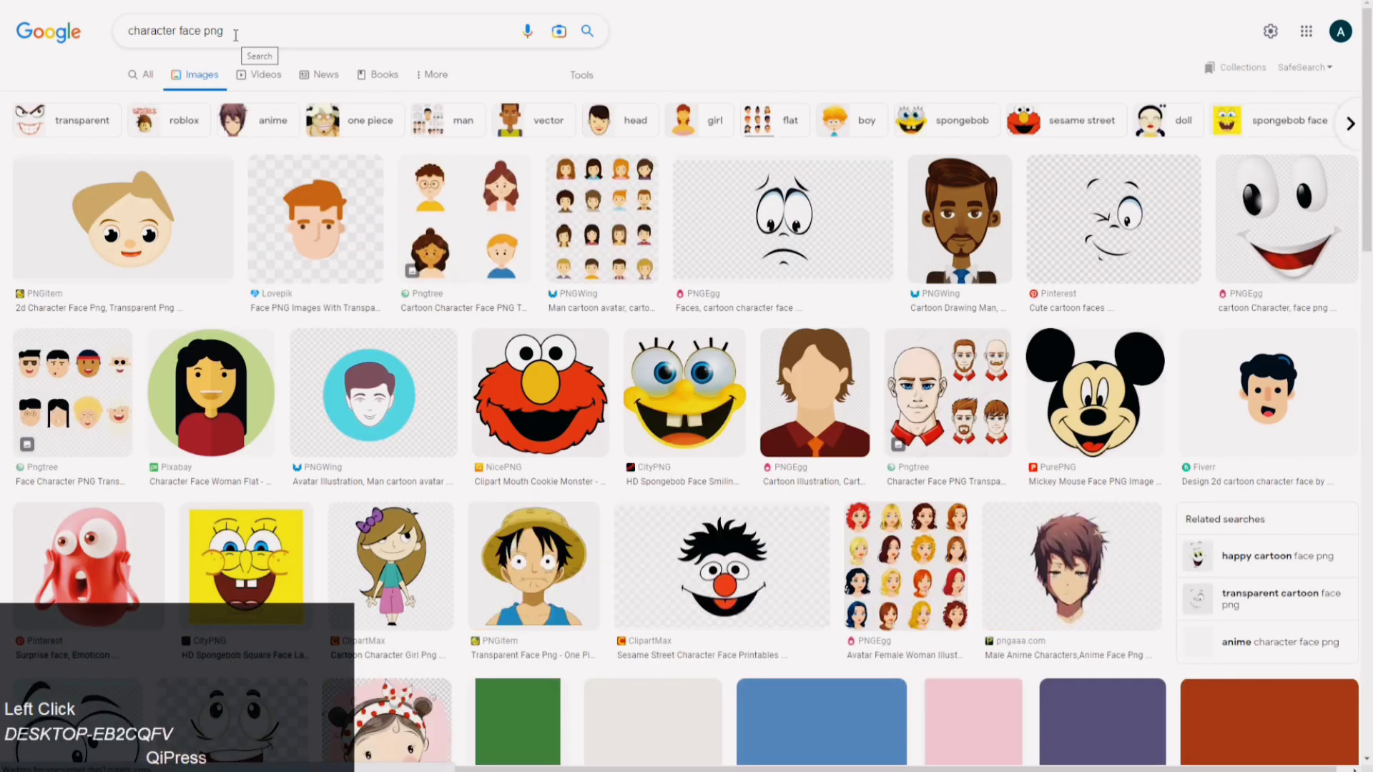
- Search images for "man character face trace" and open the AnimeOutline front-view drawing of a short-haired male face
drag(229, 35, 202, 40)
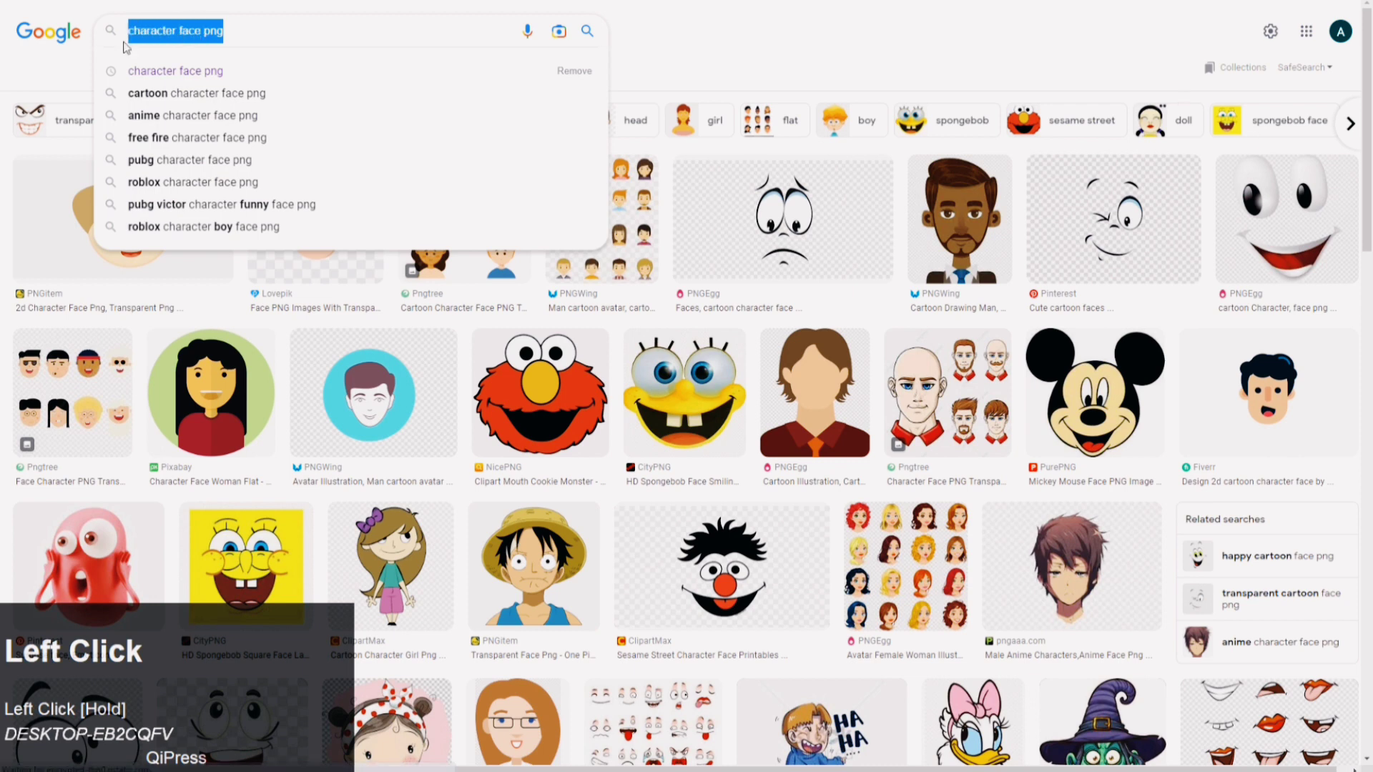
text(man chara)
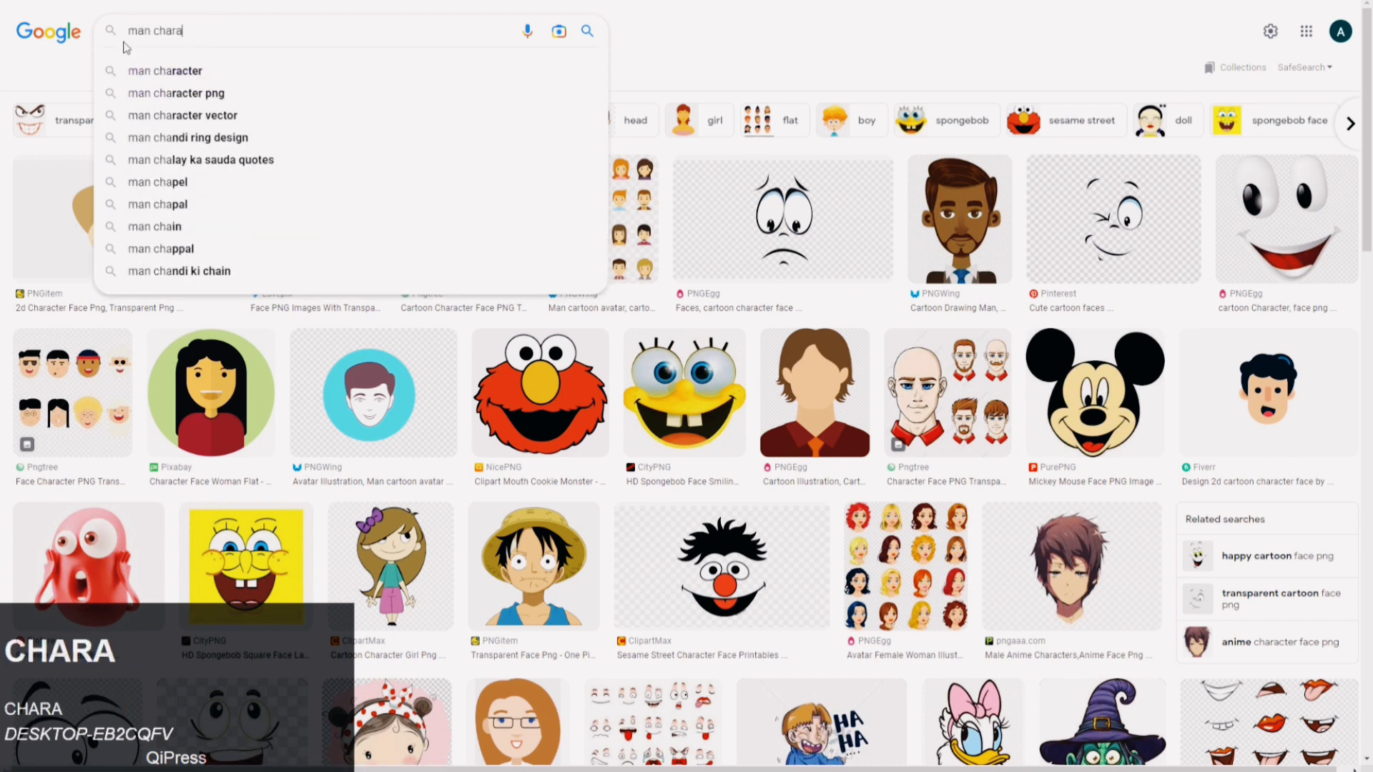
text(cter f)
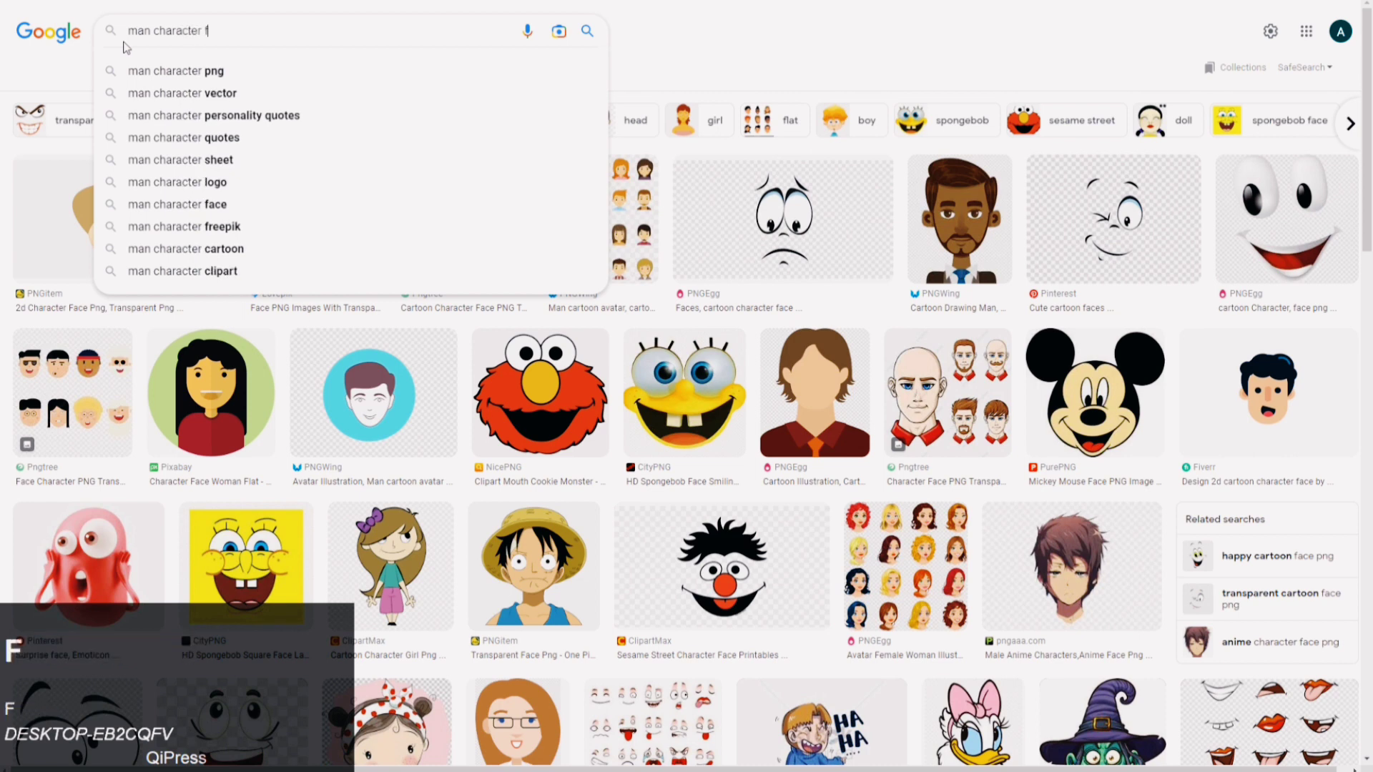
text(ace tr)
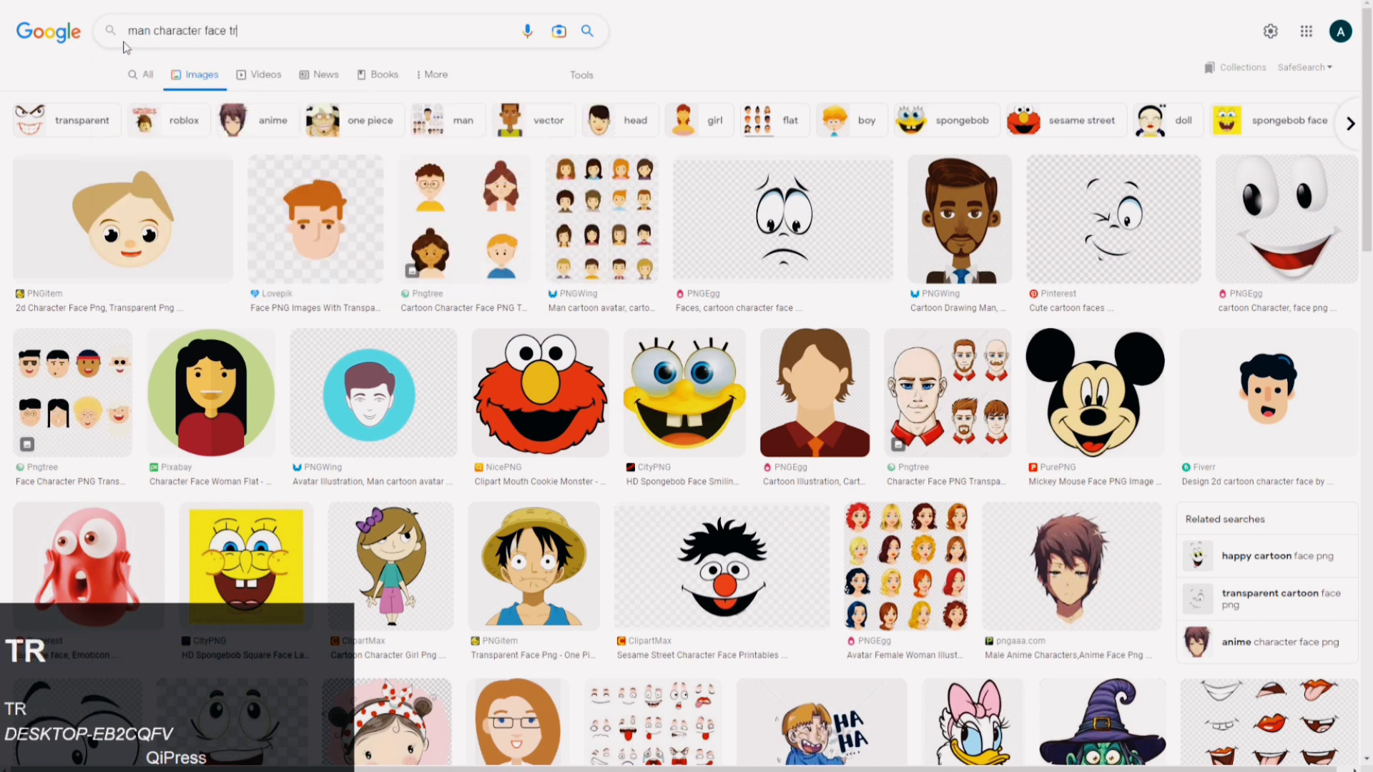
text(ace)
key(Return)
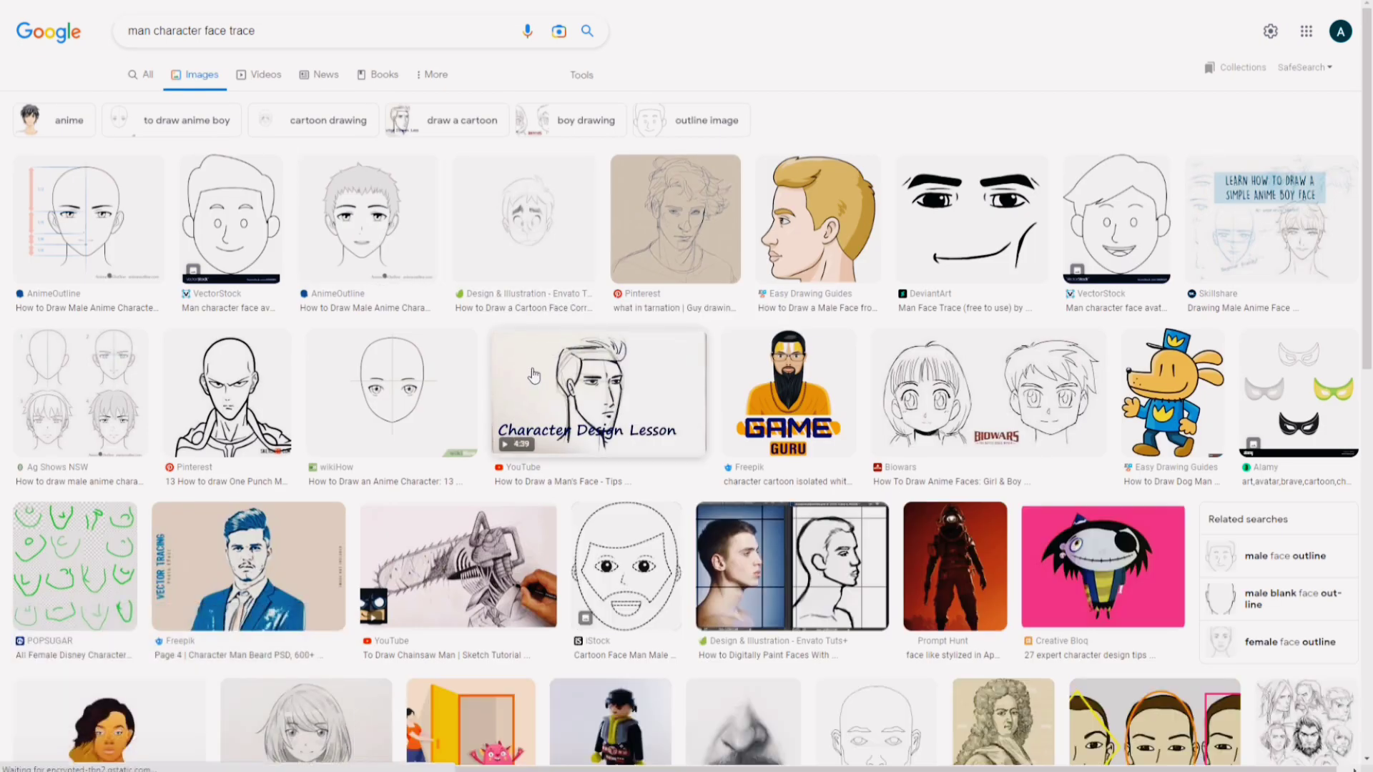
click(352, 234)
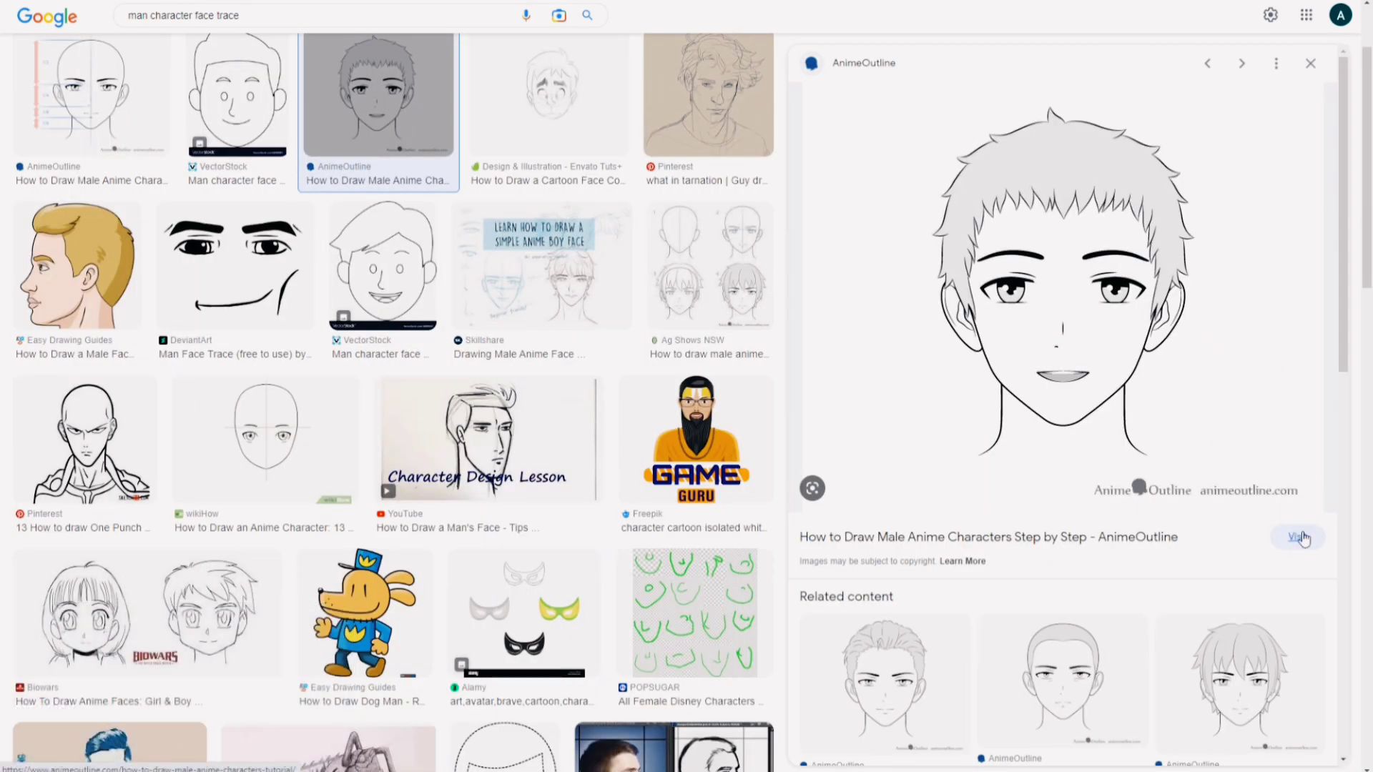
- Capture the previewed face drawing as a ScreenRec region screenshot and save it as a PNG in Downloads
click(974, 110)
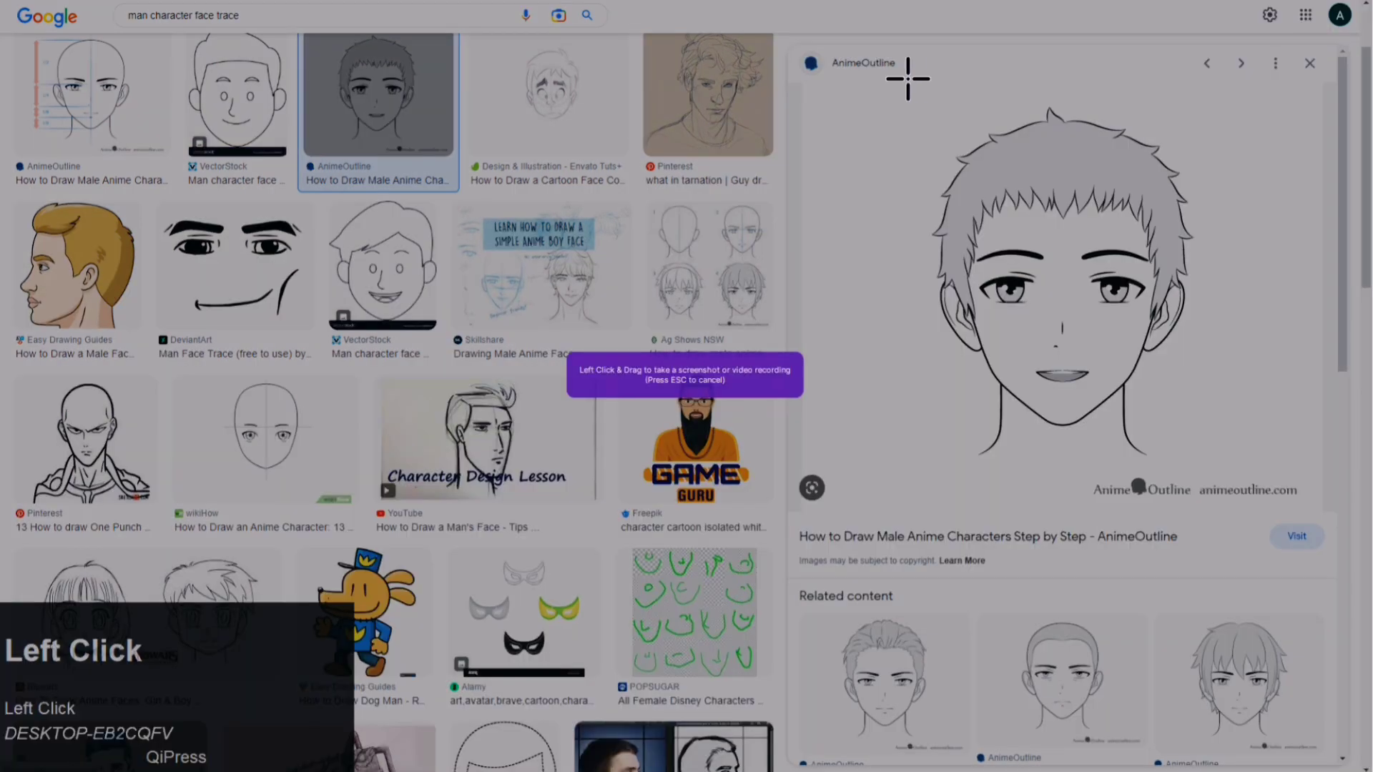
mouse_move(908, 78)
mouse_down()
mouse_move(1222, 502)
mouse_move(1217, 477)
mouse_up()
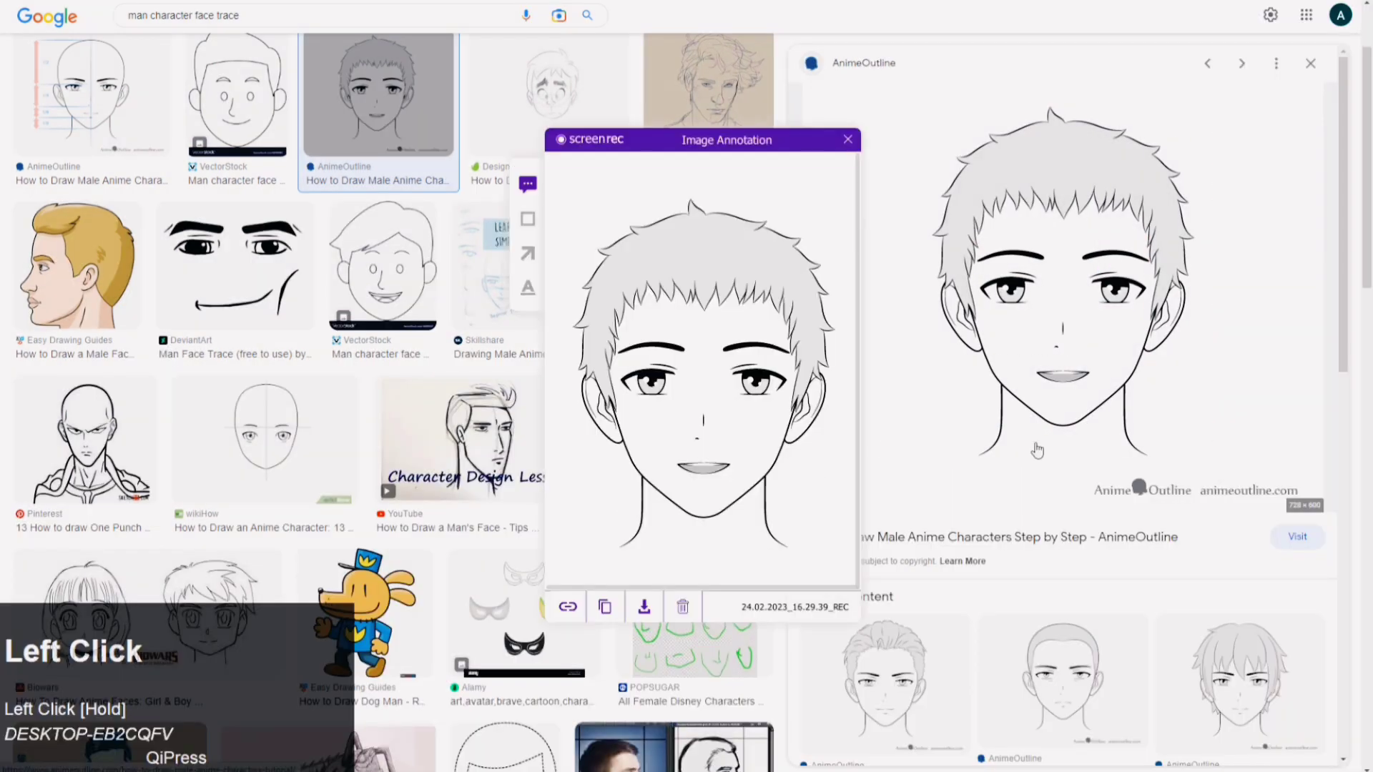
click(629, 607)
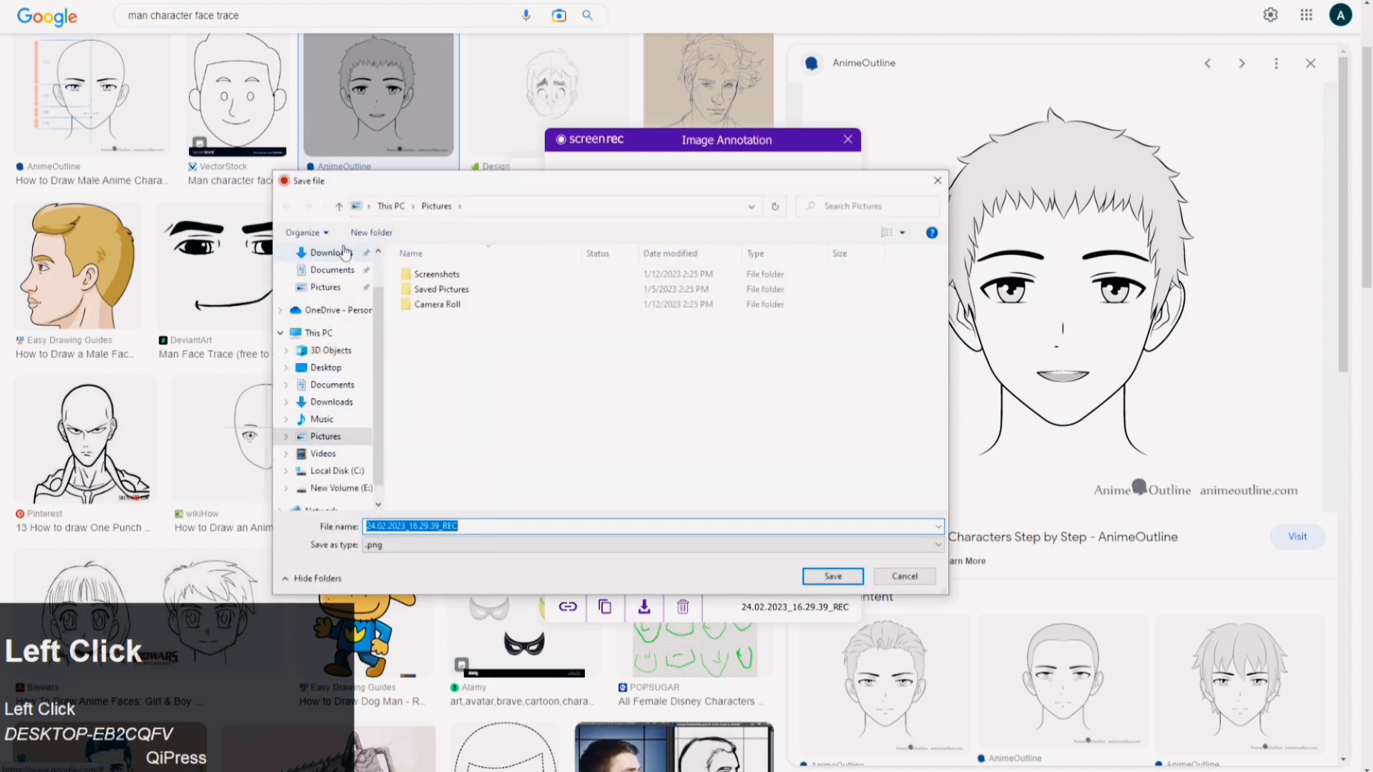
click(345, 253)
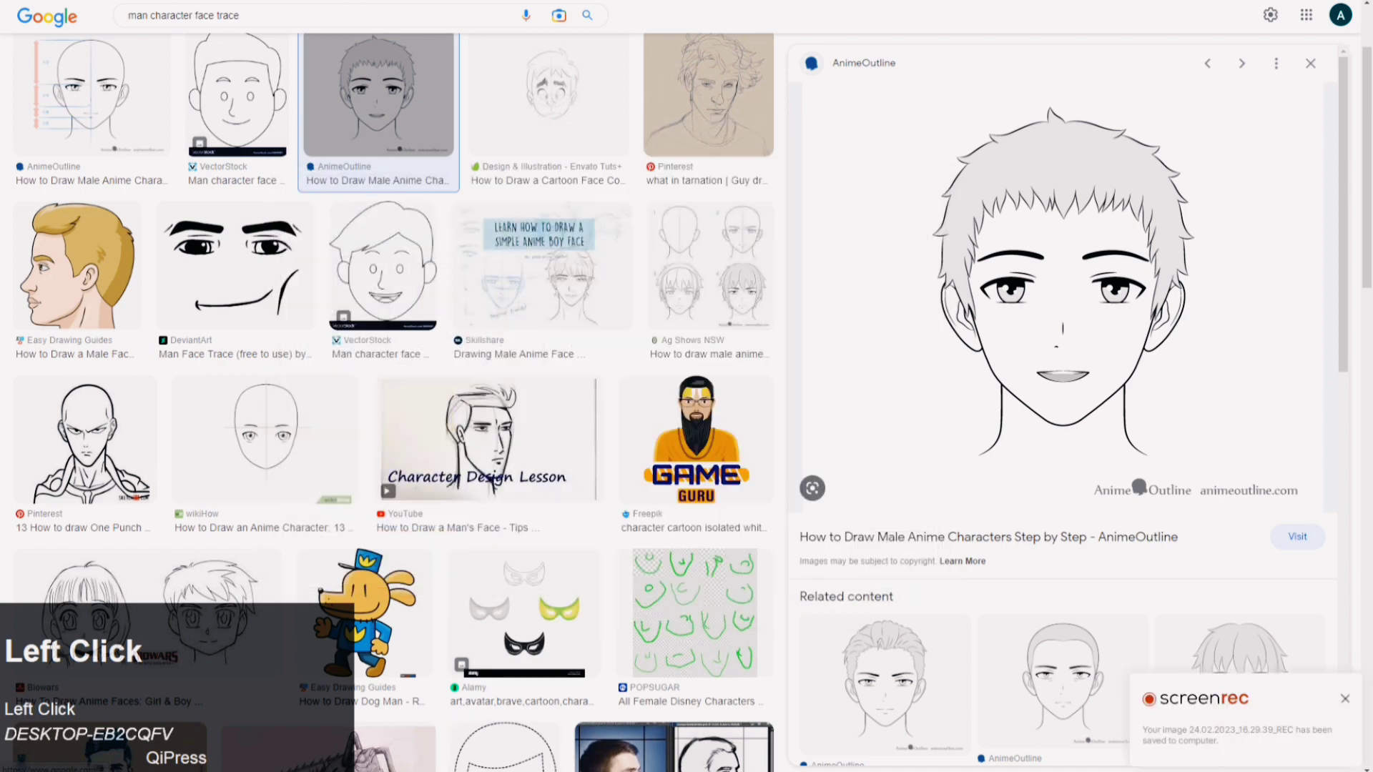
- Place the saved face screenshot from Downloads into the Illustrator document beside the artboard and embed it
click(398, 769)
click(69, 62)
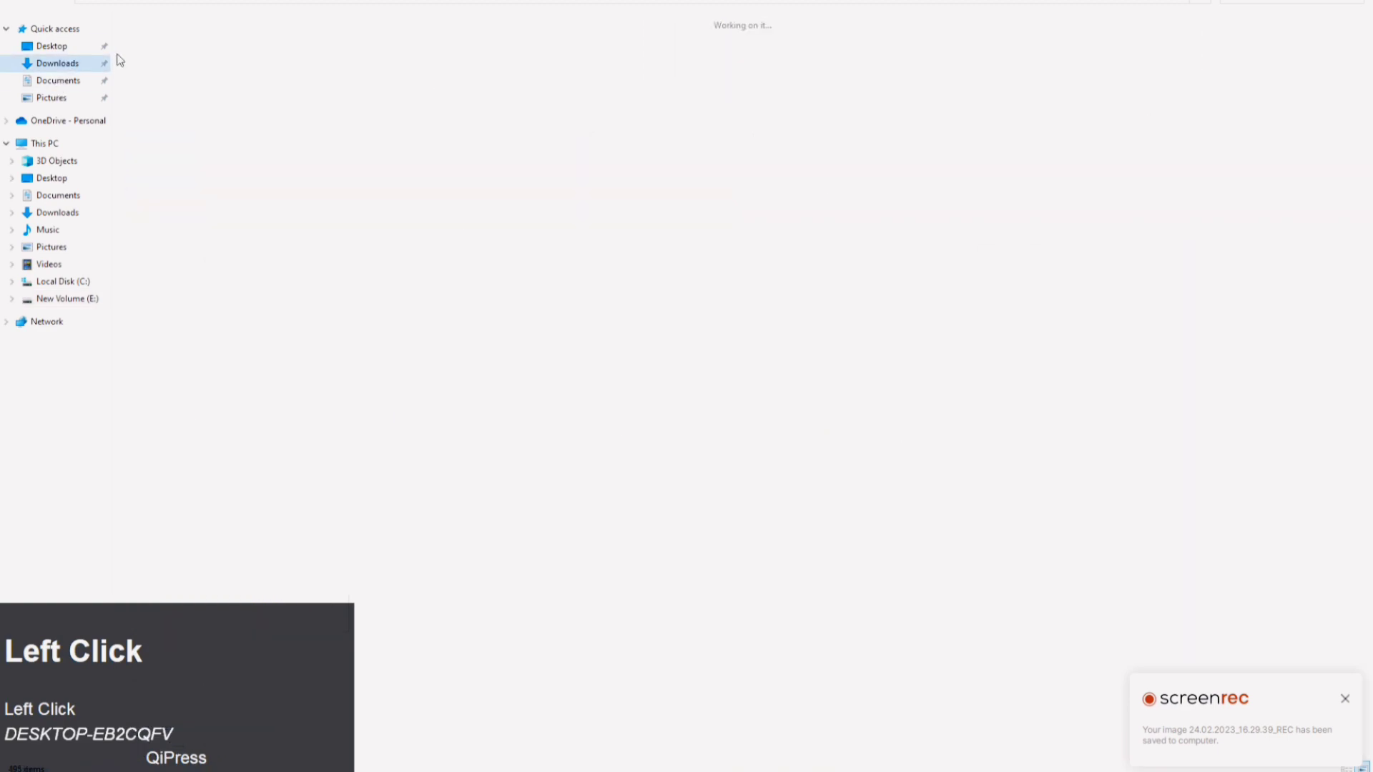
drag(165, 75, 397, 363)
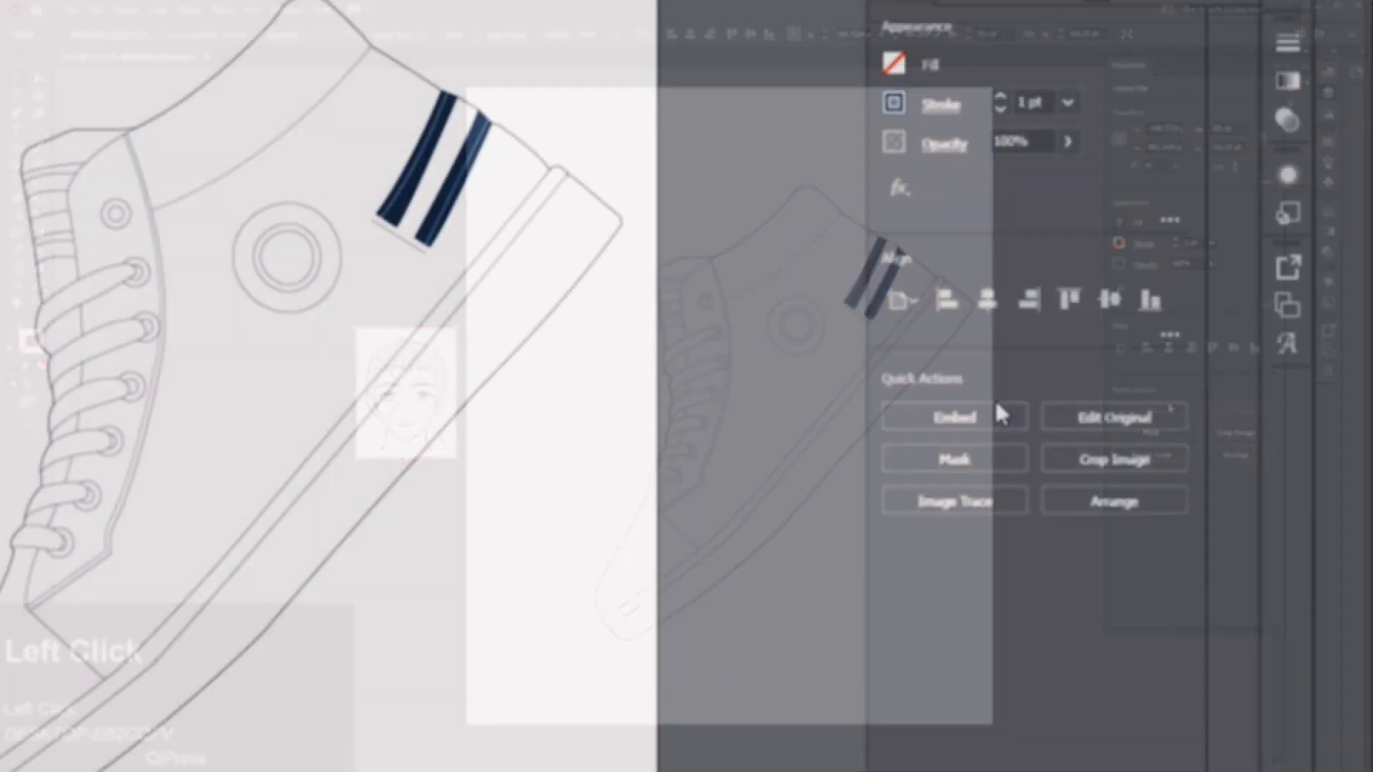
click(1153, 410)
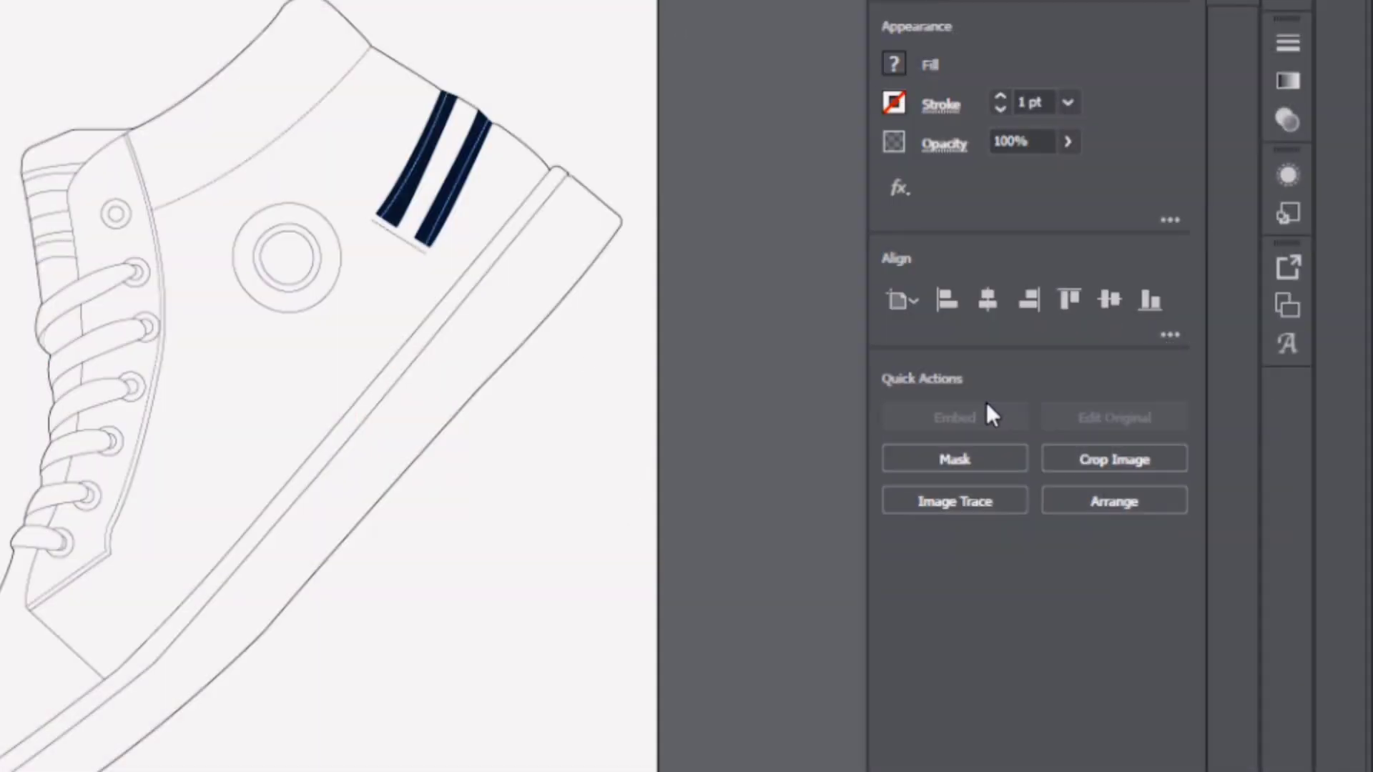
- Image-trace the face picture with the Low Fidelity Photo preset and expand it into ungrouped paths
click(1141, 459)
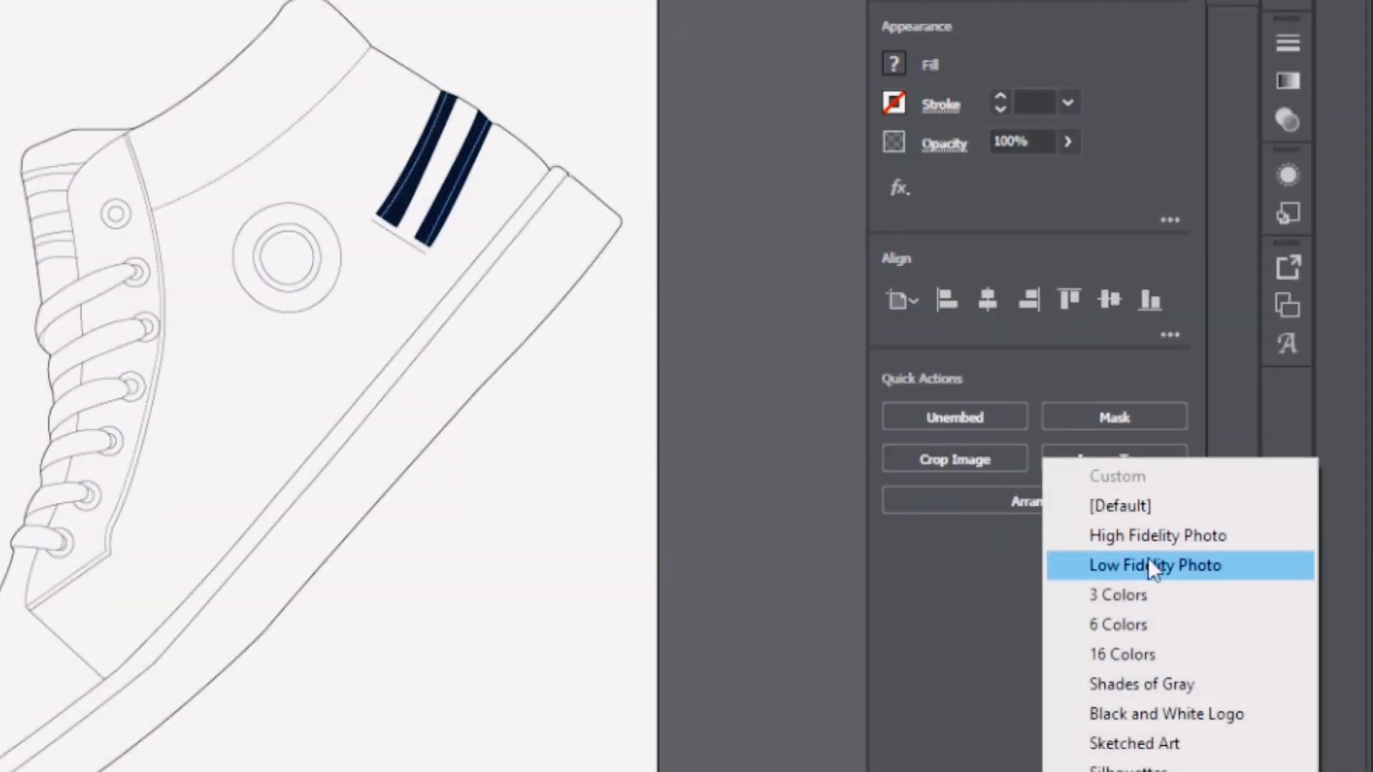
click(1148, 558)
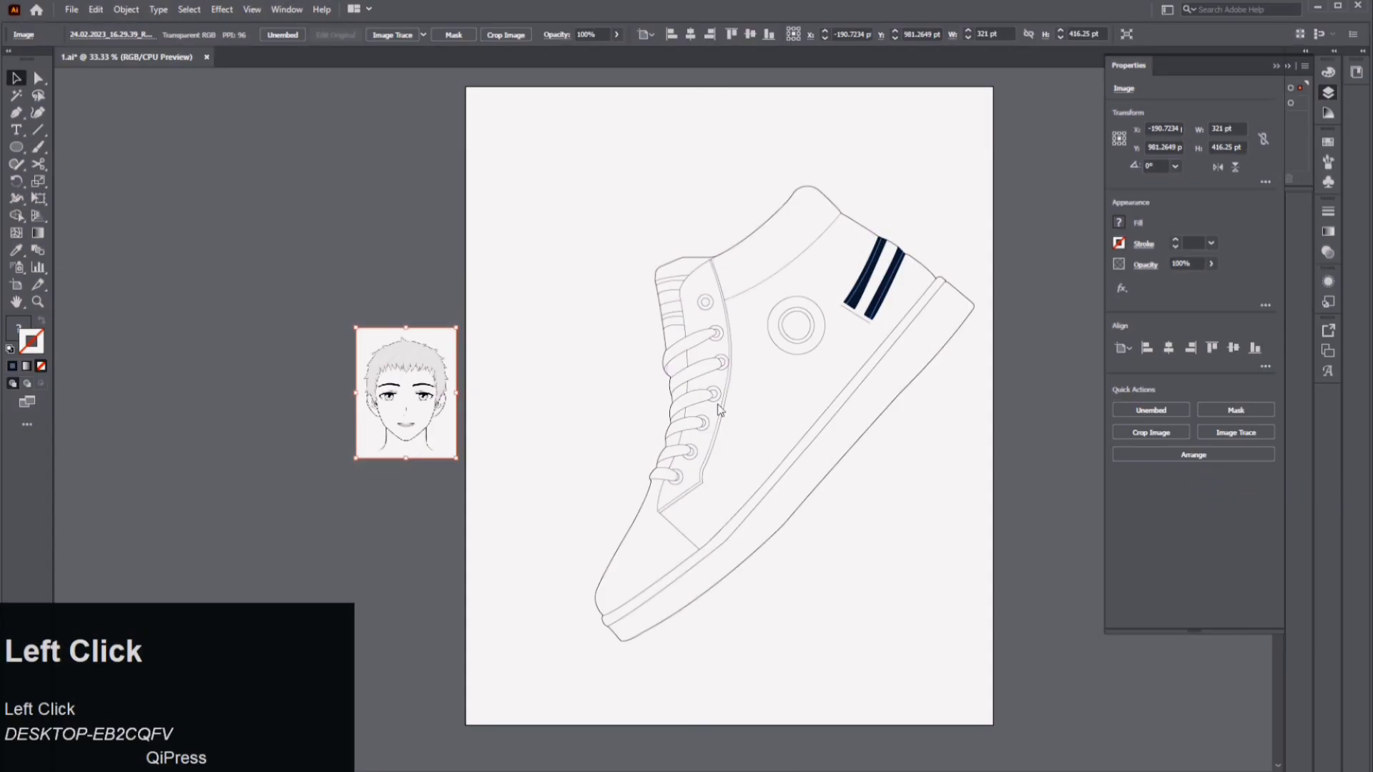
click(1165, 461)
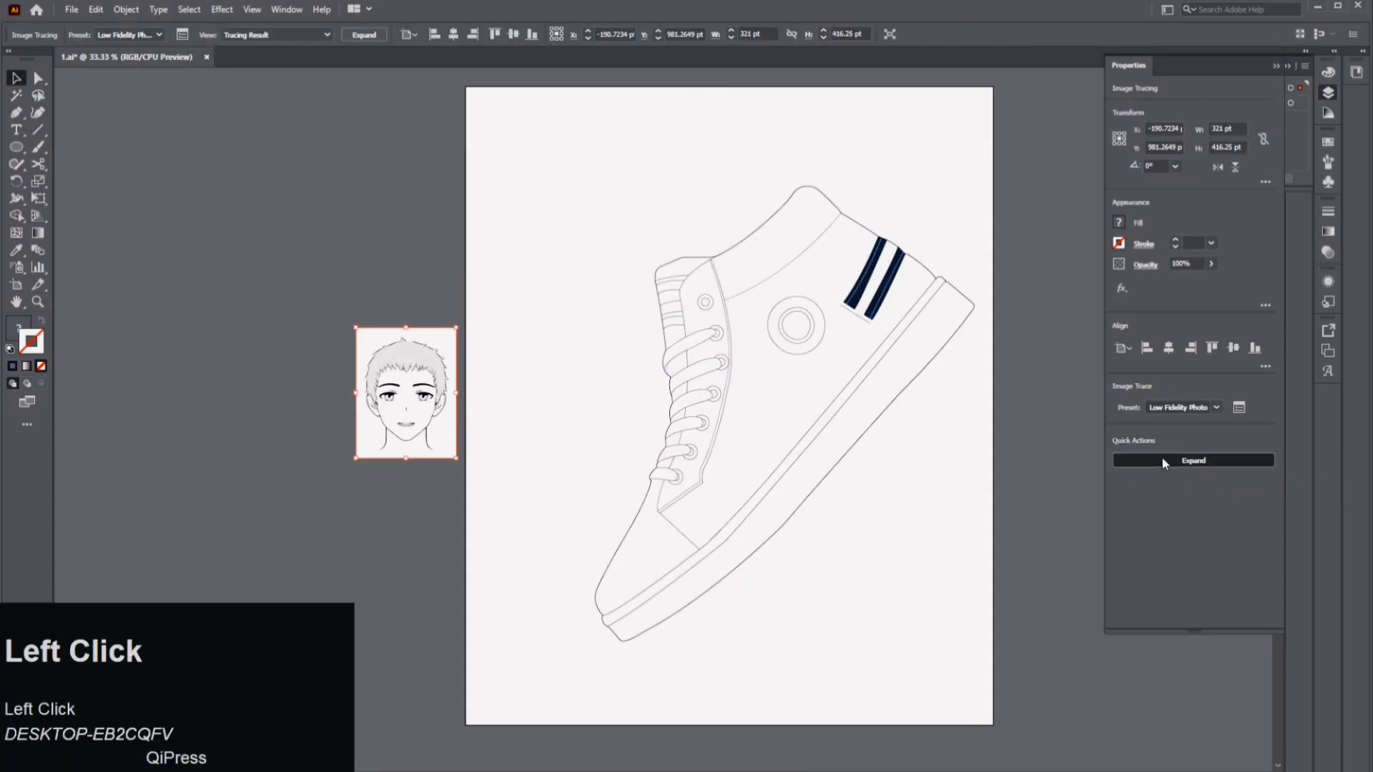
right_click(422, 399)
click(462, 517)
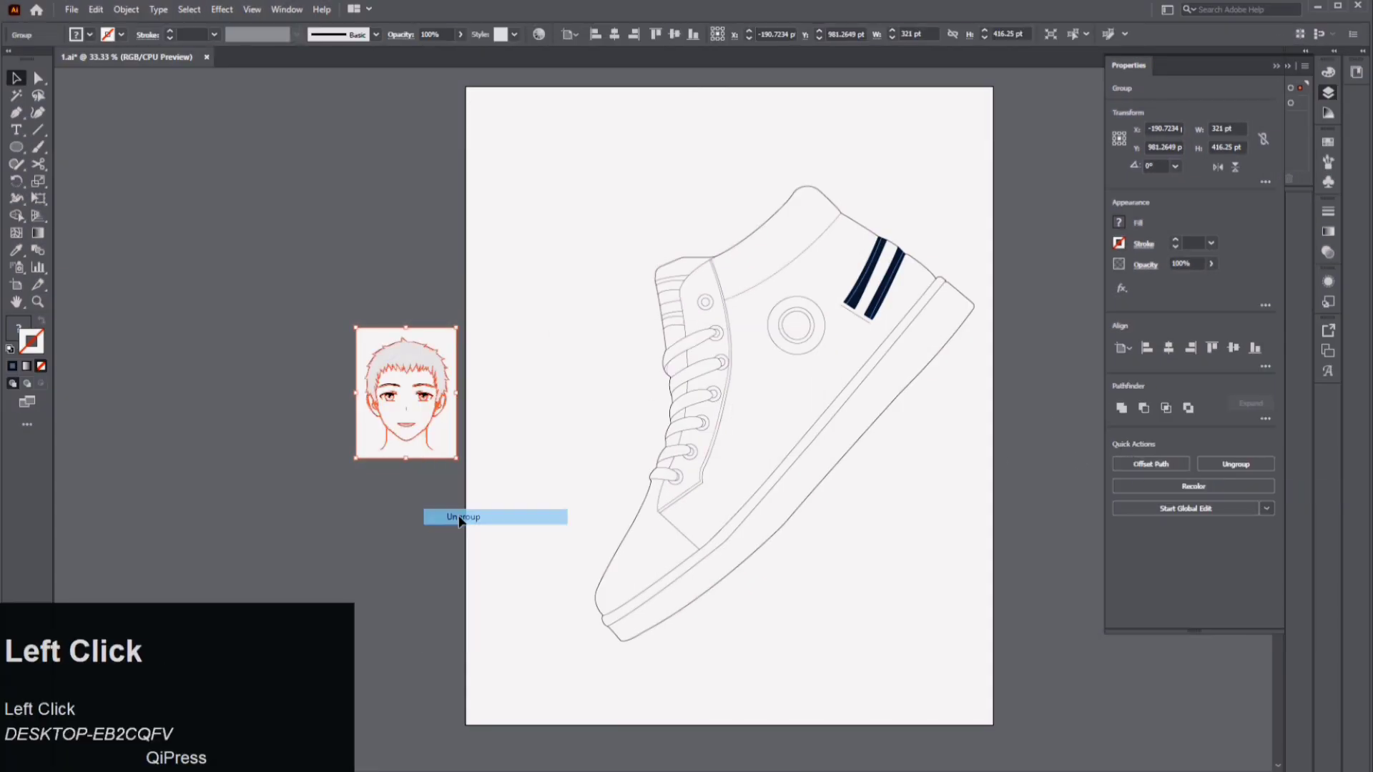
- Remove the traced background from the face drawing, group the remaining face paths, and move the group onto the shoe near the round ankle badge
click(447, 447)
drag(458, 313, 357, 458)
key(ctrl+g)
click(415, 407)
drag(416, 414, 838, 355)
scroll(930, 507, up, 5)
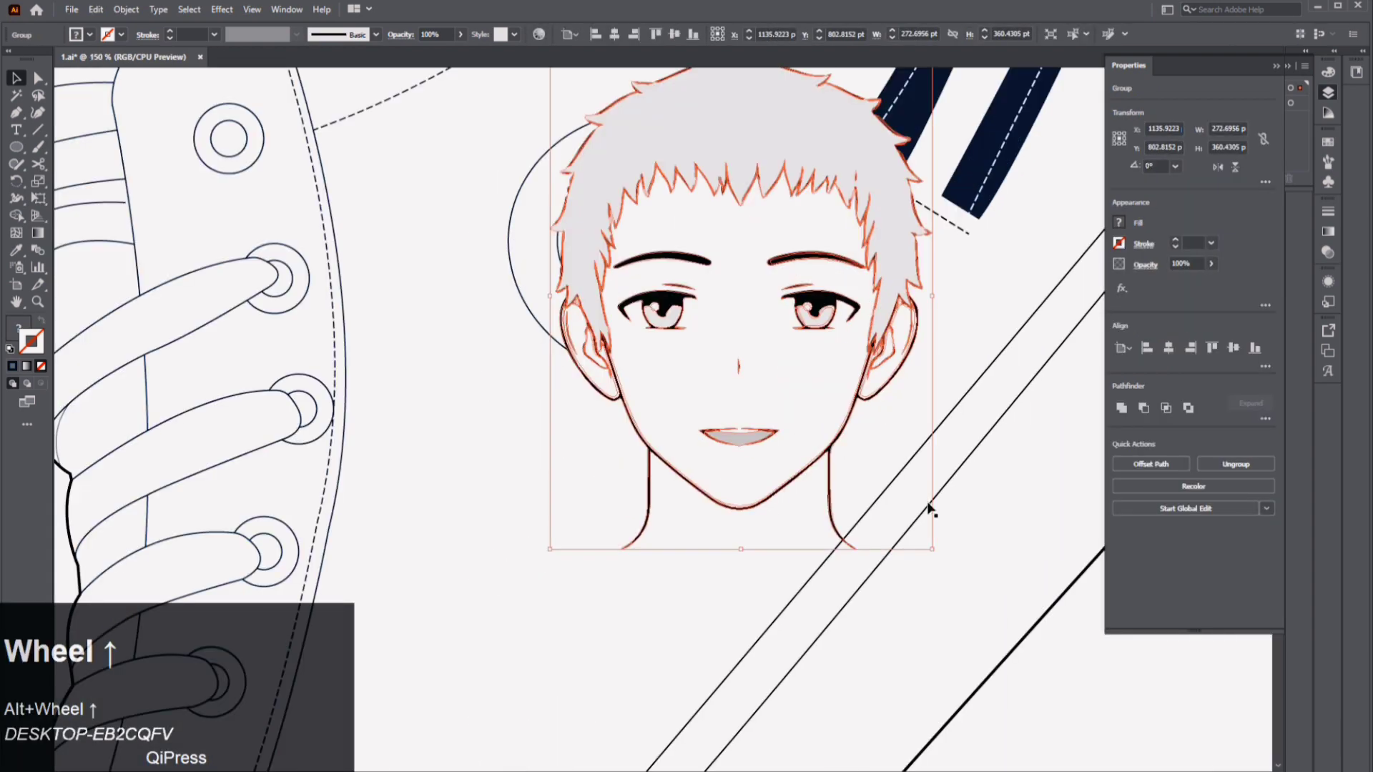
- Scale the face group down proportionally and position it within the inner circle of the round ankle badge
drag(931, 506, 691, 180)
drag(620, 113, 657, 233)
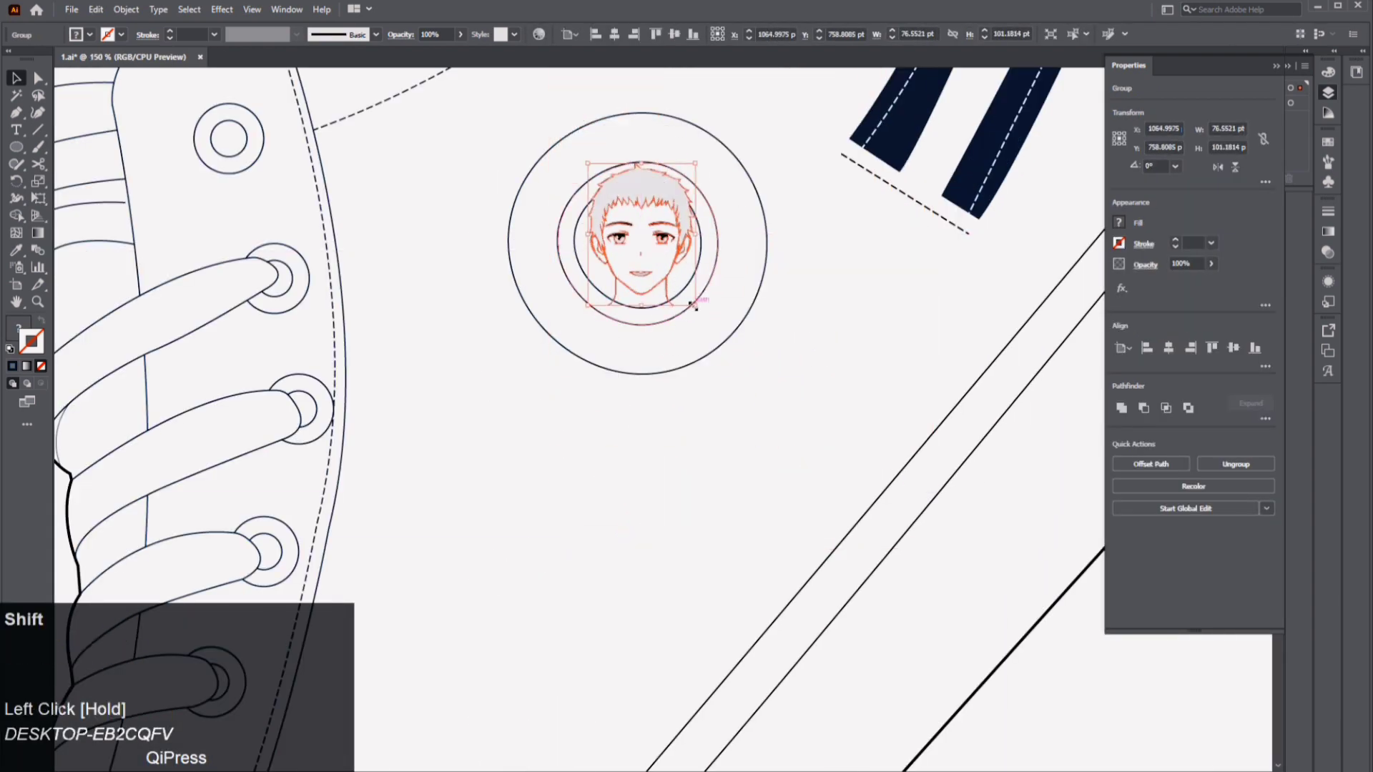
drag(693, 305, 669, 263)
- Rotate the face group about 47° counterclockwise, then adjust its size and nudge it until it sits centred in the badge's inner circle
drag(677, 156, 618, 149)
drag(619, 214, 620, 233)
drag(671, 272, 704, 280)
key(Down)
key(Down)
key(Down)
key(Down)
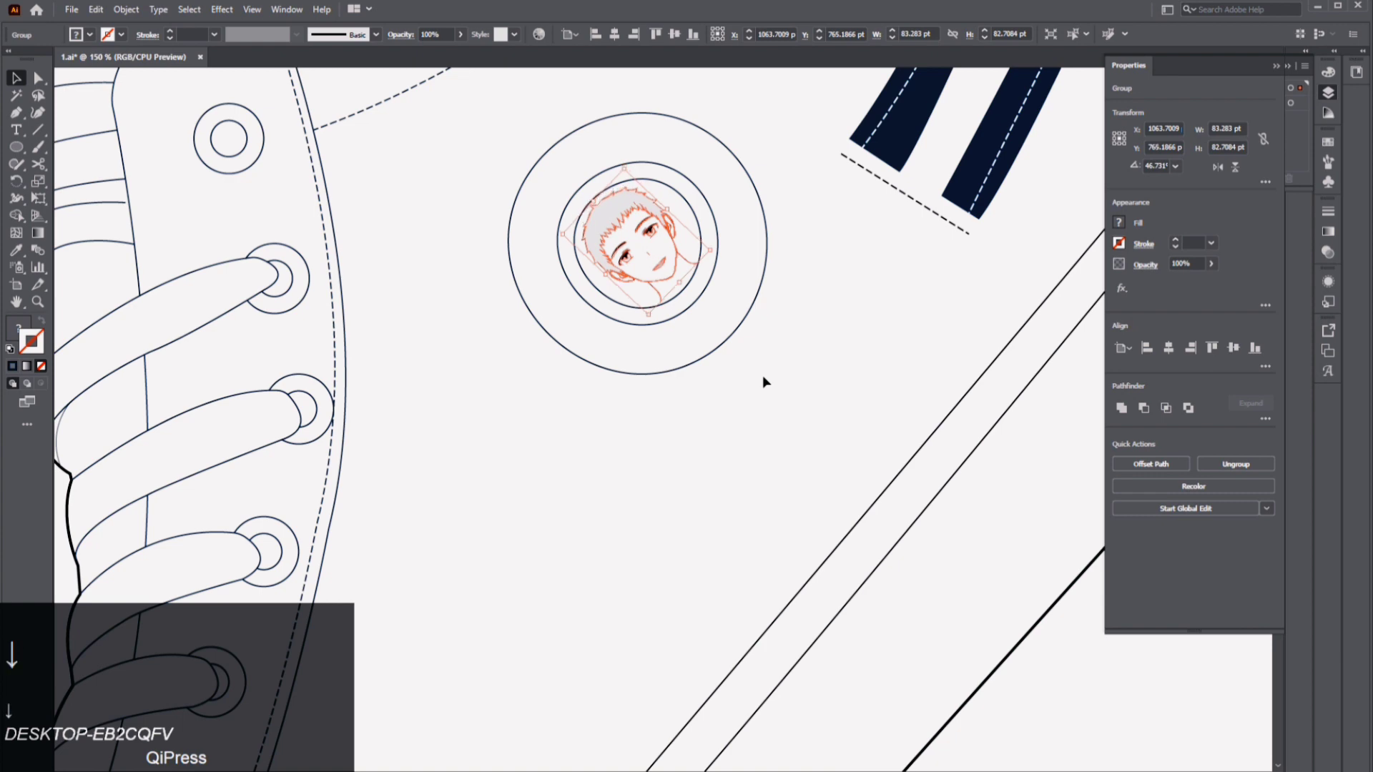
key(Up)
click(762, 378)
click(655, 256)
click(723, 434)
- Show and unlock Layer 2 with the sneaker reference photo, and move the photo off the line art to the left of the artboard
scroll(723, 434, down, 5)
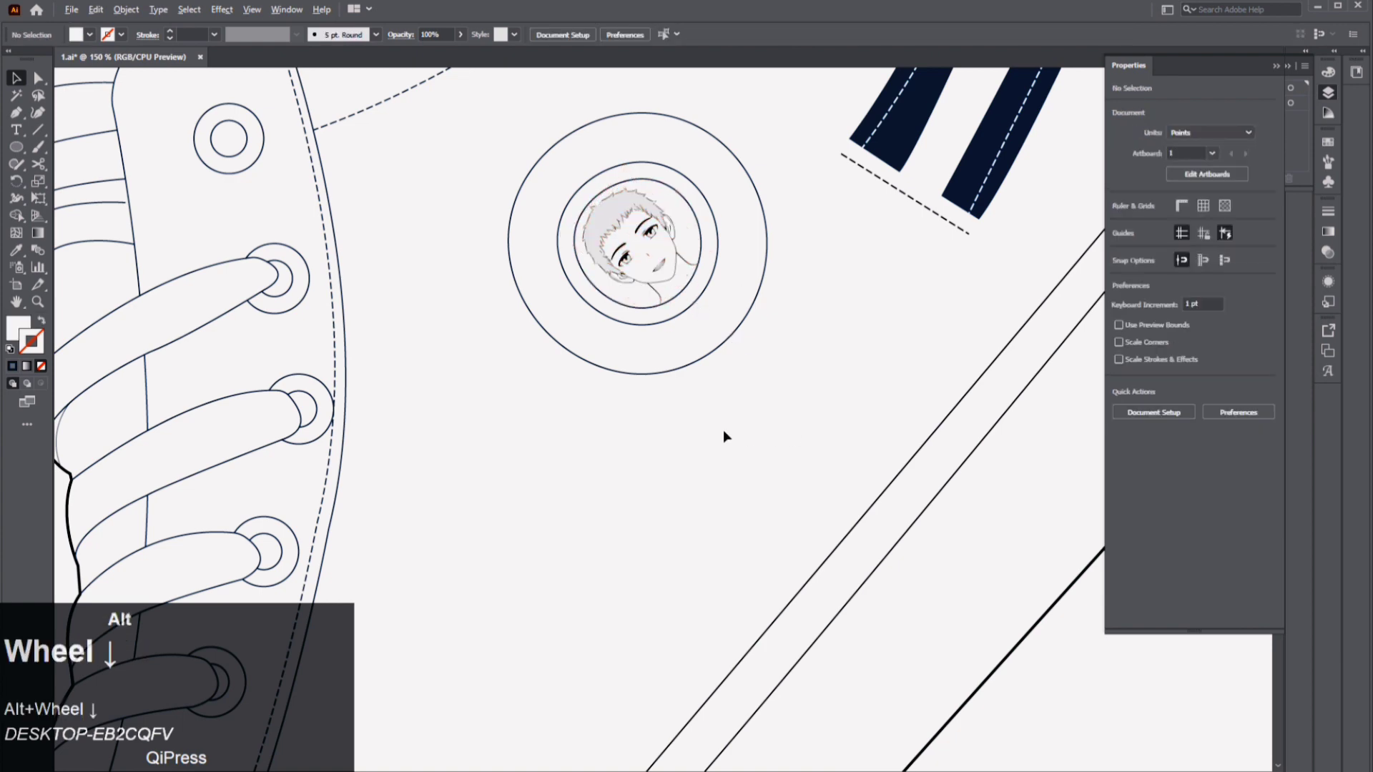
scroll(746, 449, up, 2)
drag(766, 453, 767, 362)
scroll(768, 360, down, 1)
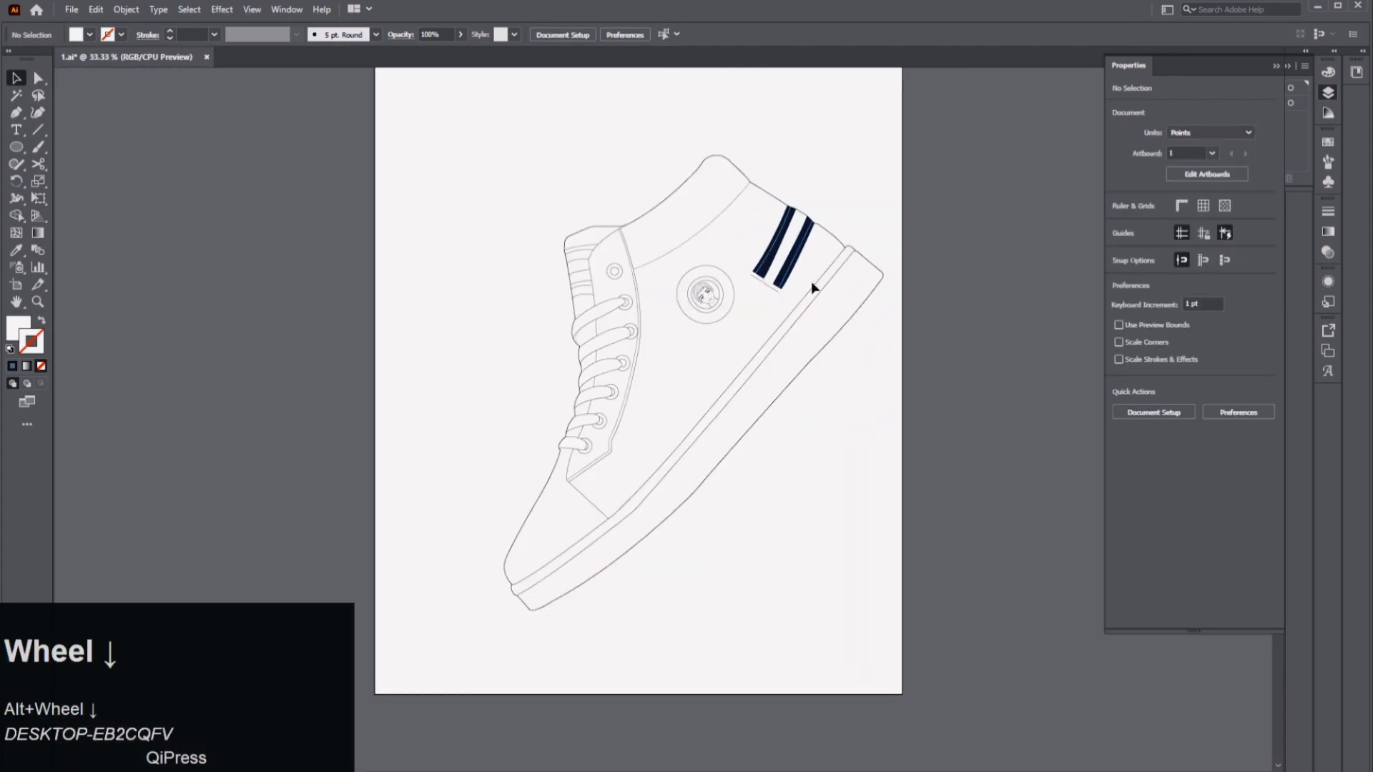
drag(836, 466, 834, 512)
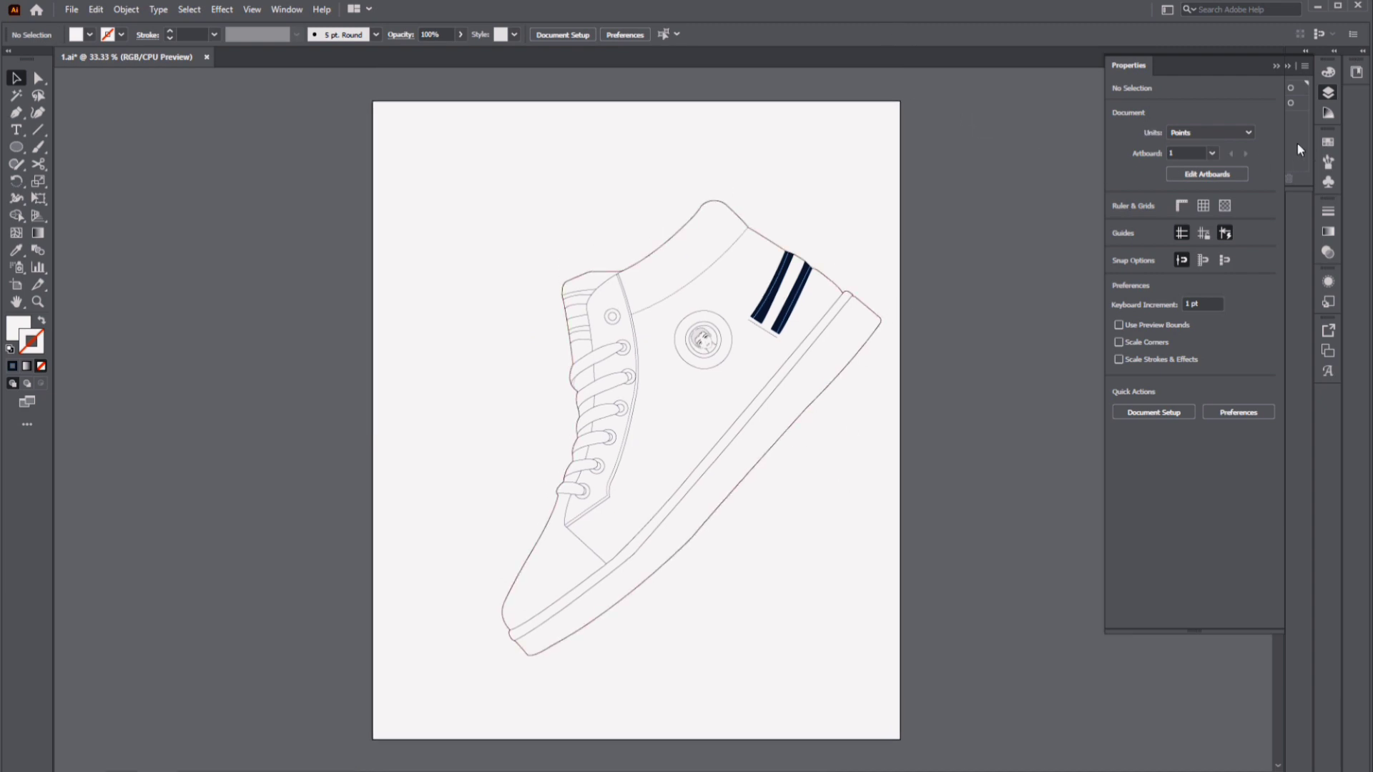
click(1328, 92)
click(1152, 103)
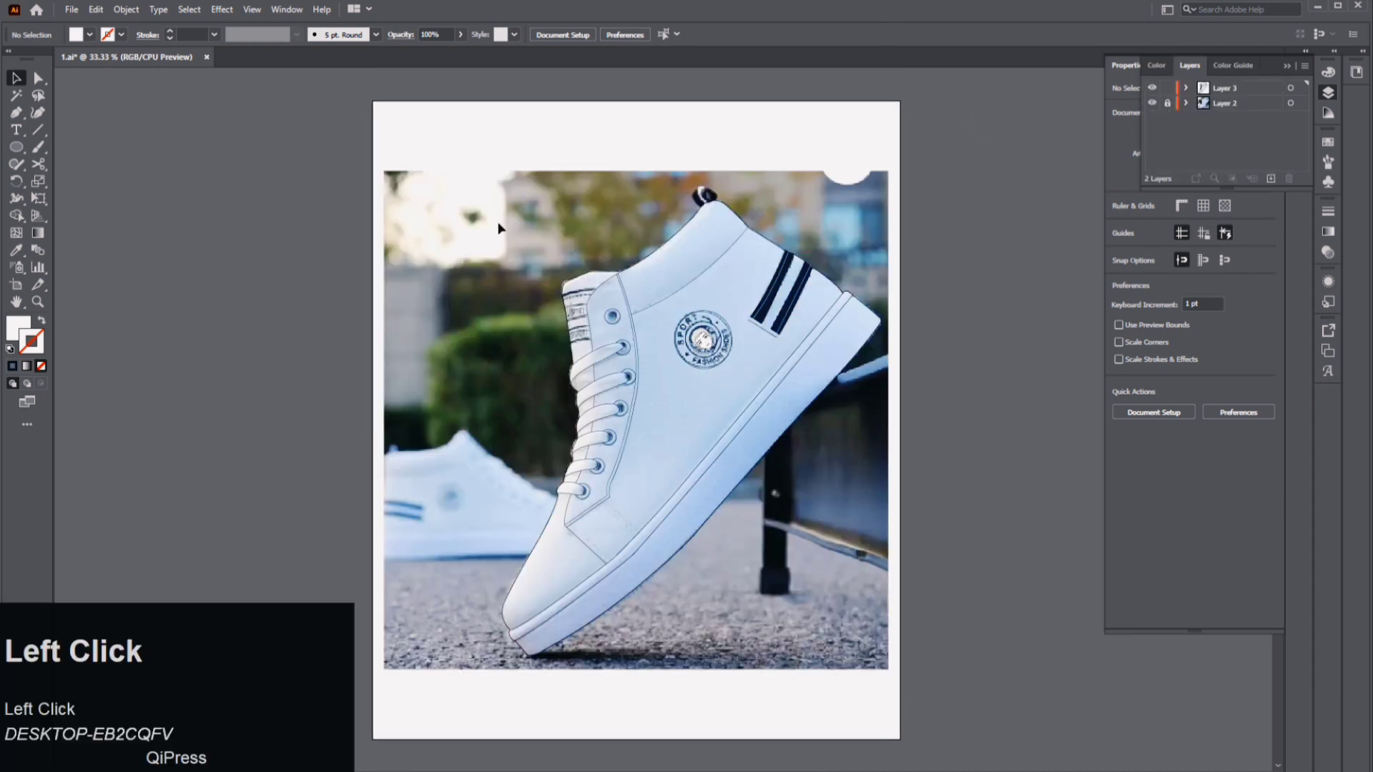
click(1167, 105)
drag(637, 230, 210, 216)
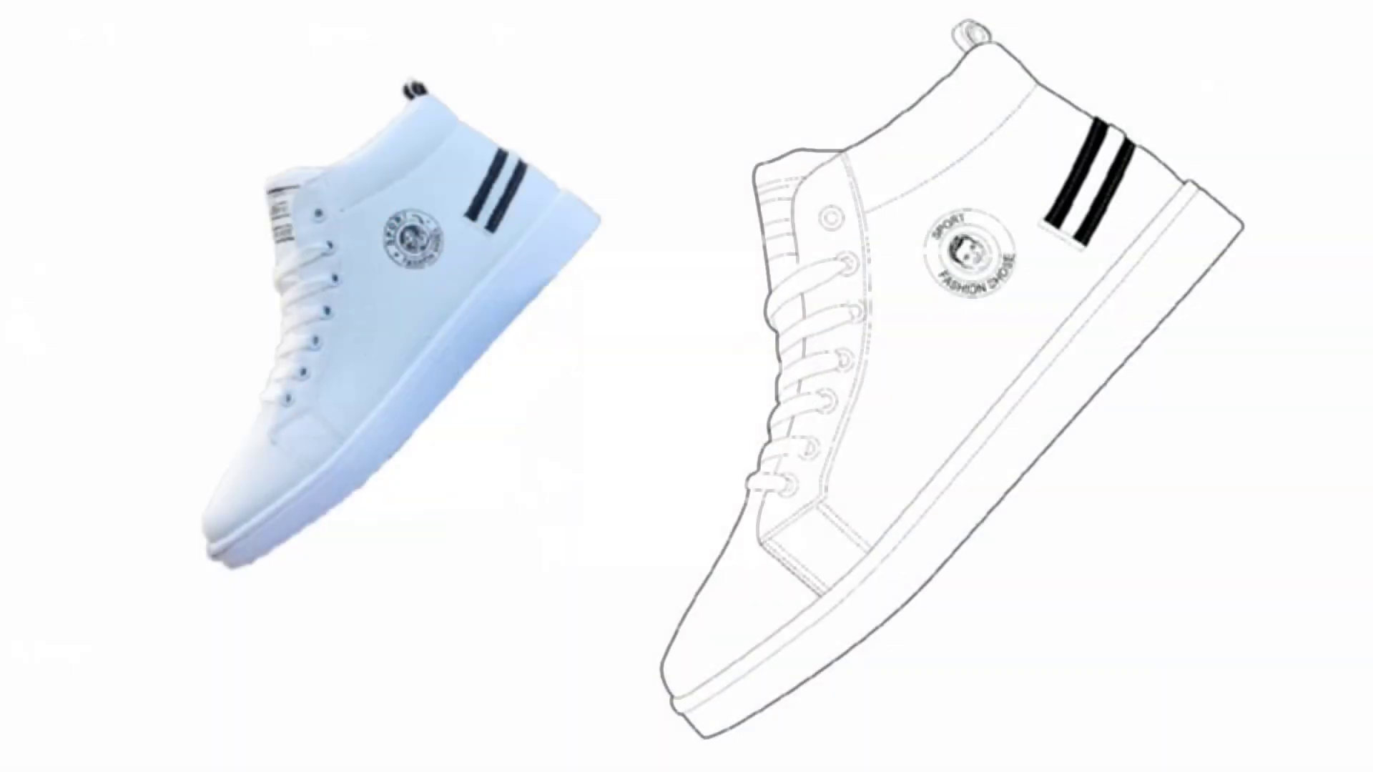